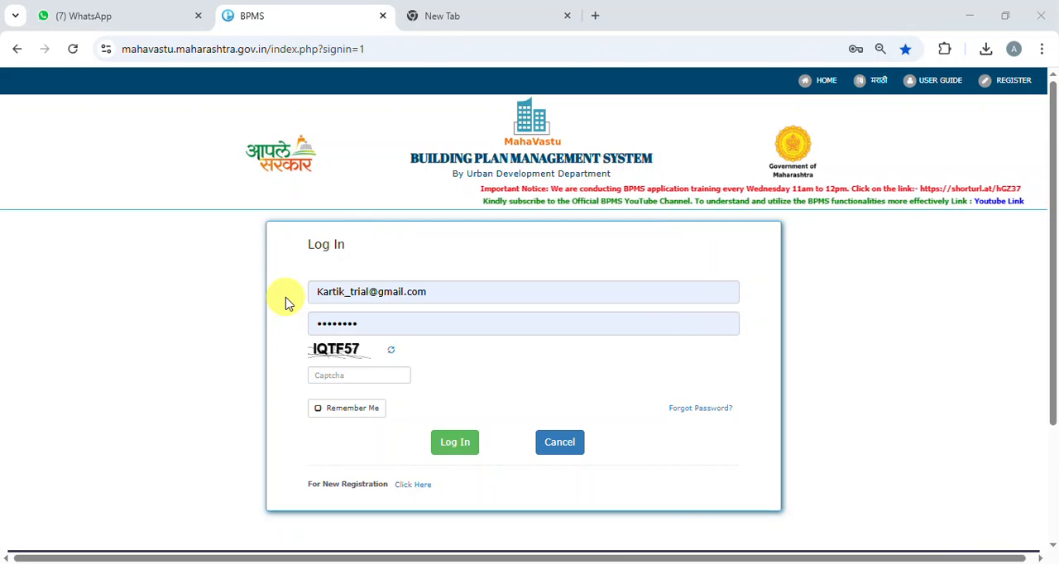
Step: Enter the captcha code, log in with the prefilled credentials, and dismiss the saved-password warning
left_click(374, 379)
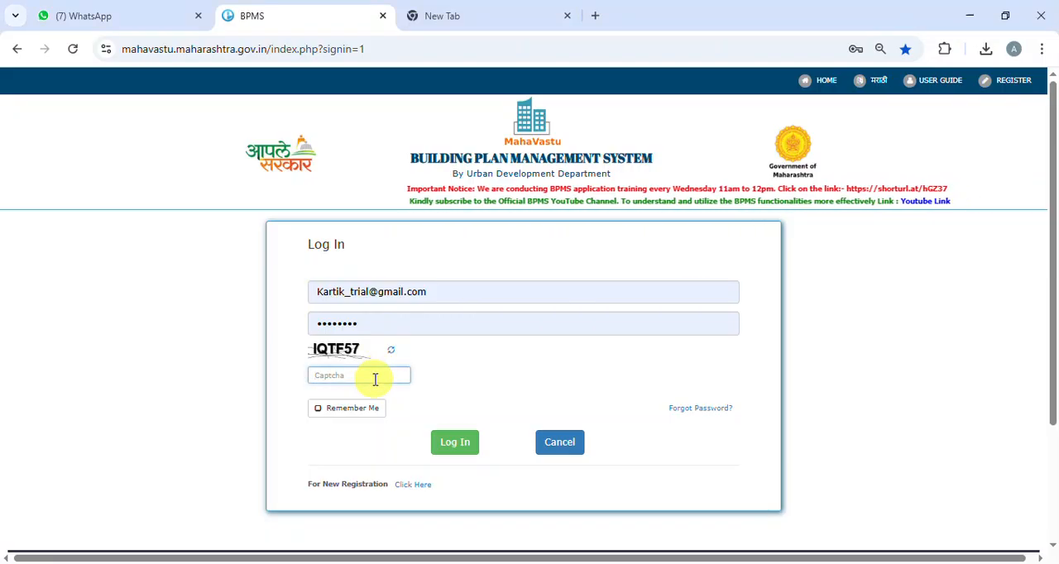
type("I")
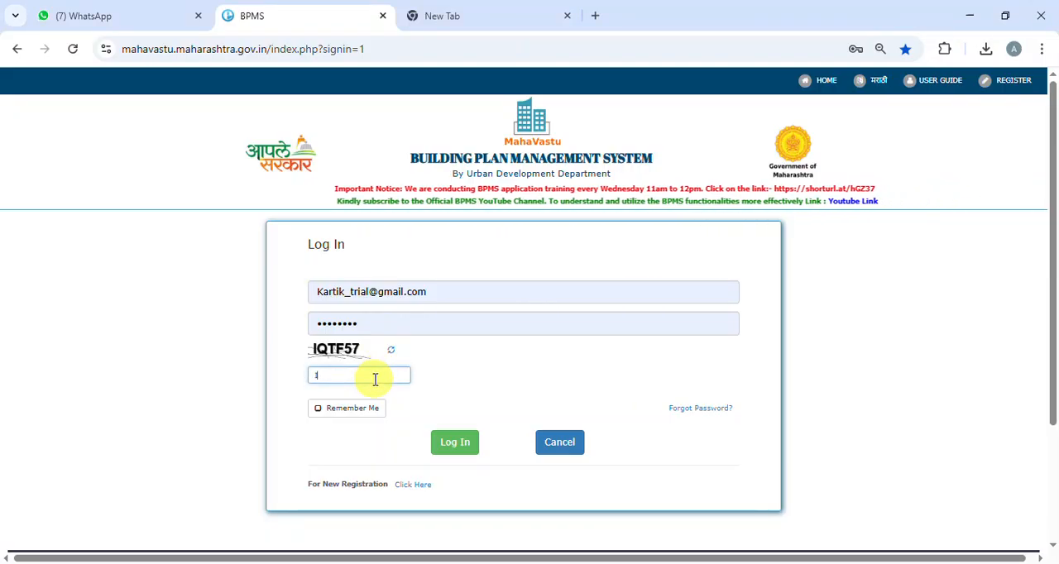
type("QTF")
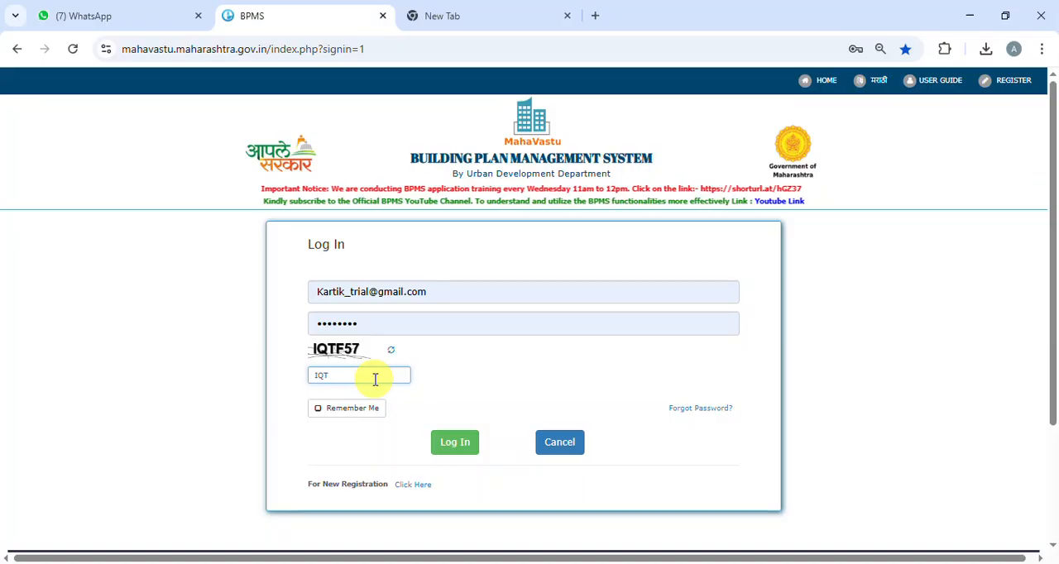
key("BackSpace")
type("F")
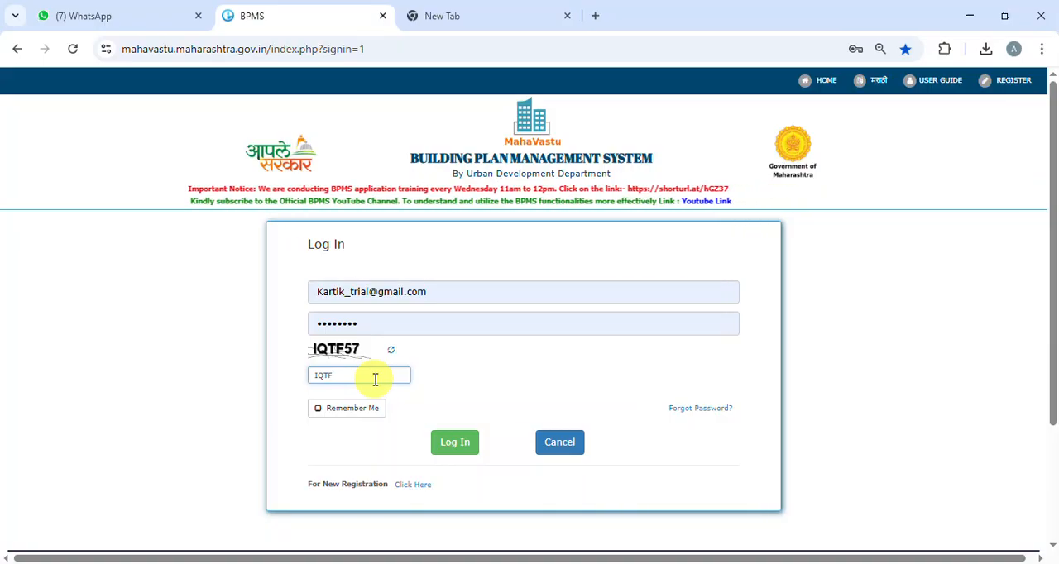
type("57")
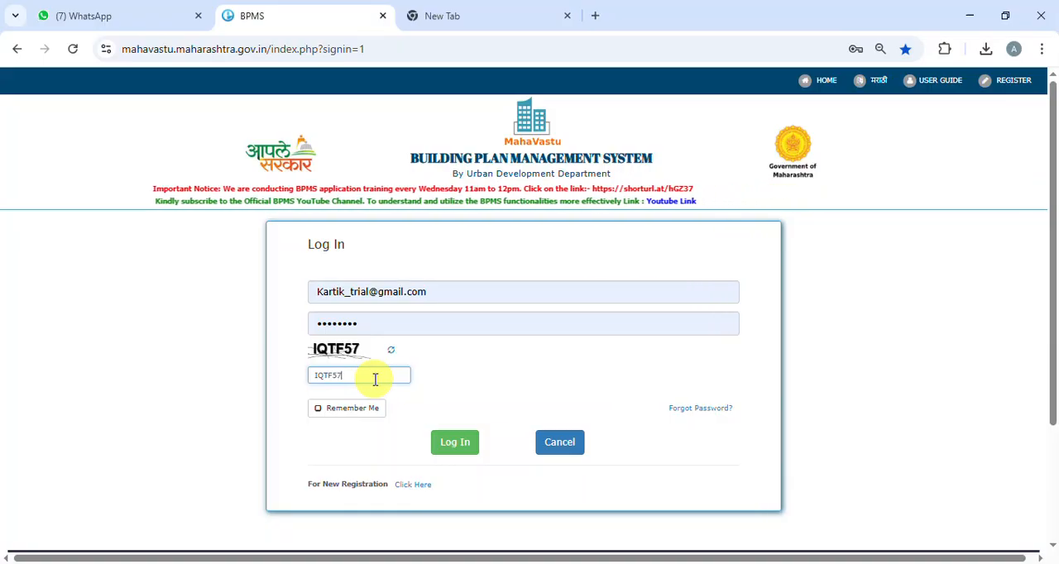
left_click(466, 450)
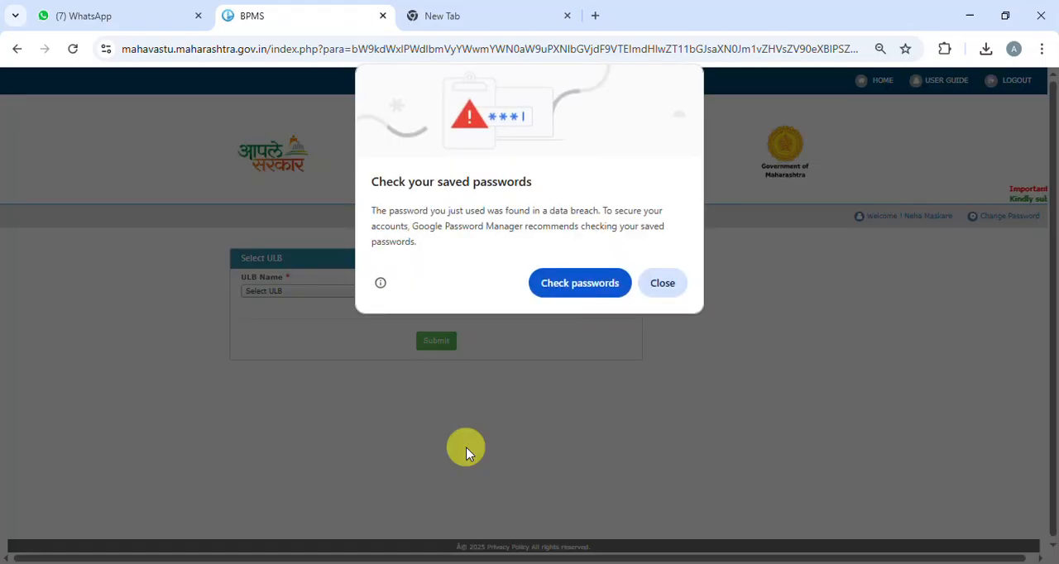
left_click(667, 283)
Step: Select Chhatrapati Sambhaji Nagar Municipal Corporation as the ULB, submit it, and close the ticket details
left_click(337, 293)
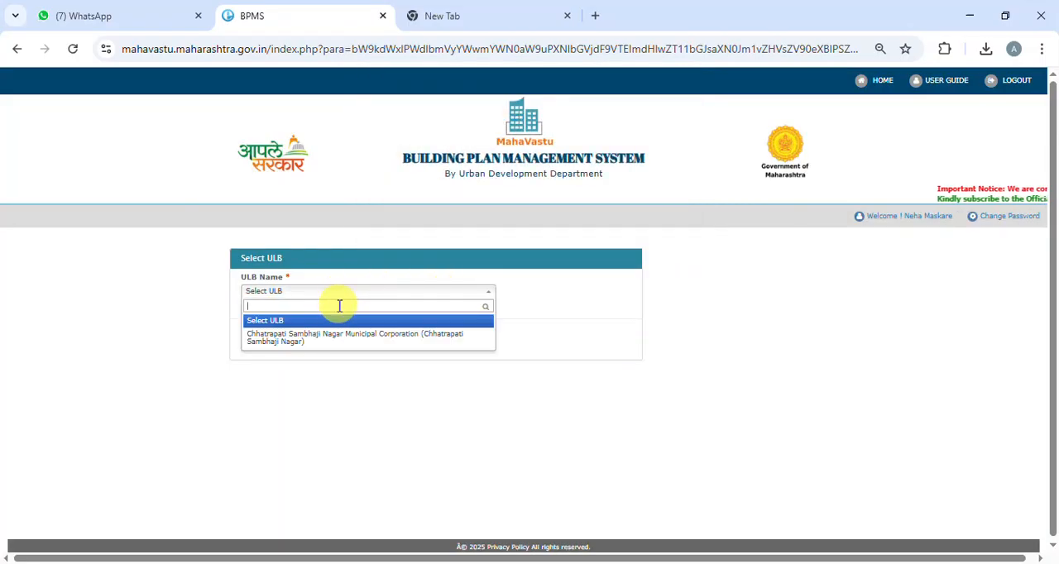
left_click(343, 339)
left_click(427, 351)
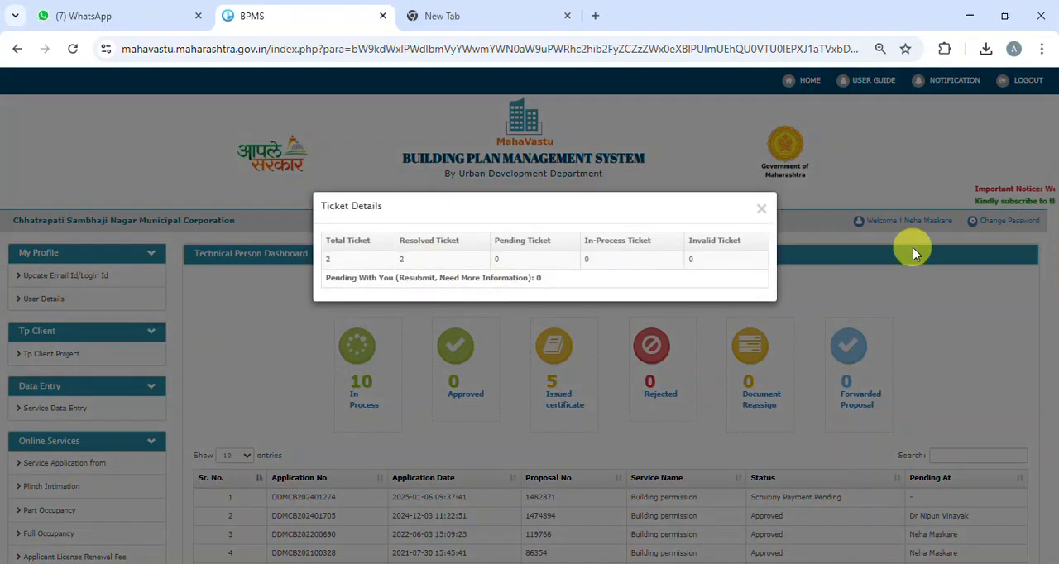
left_click(761, 209)
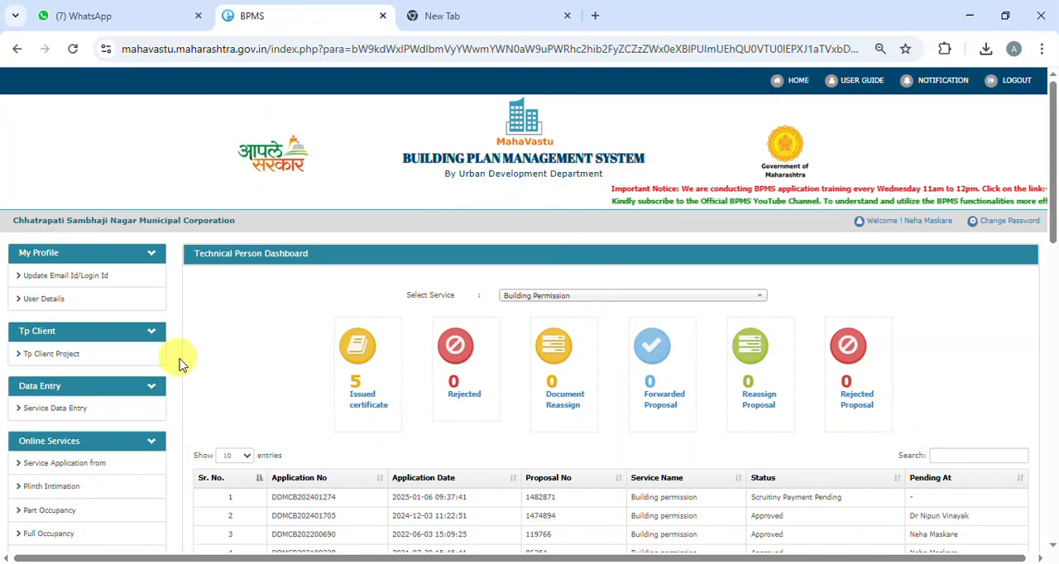
Step: Download the TP Client setup archive from the portal's download section
scroll(156, 387, "down", 15)
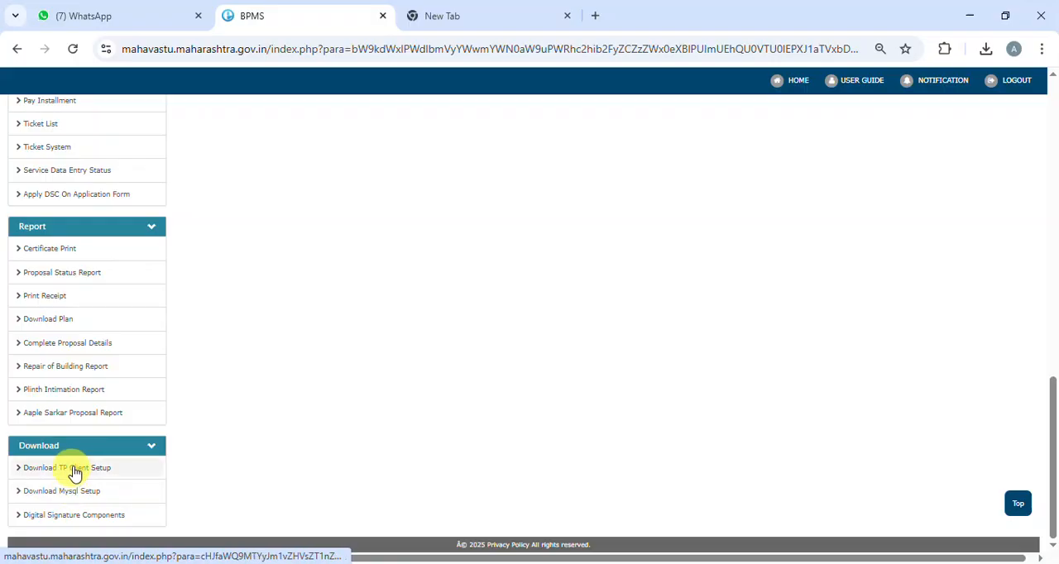
left_click(75, 469)
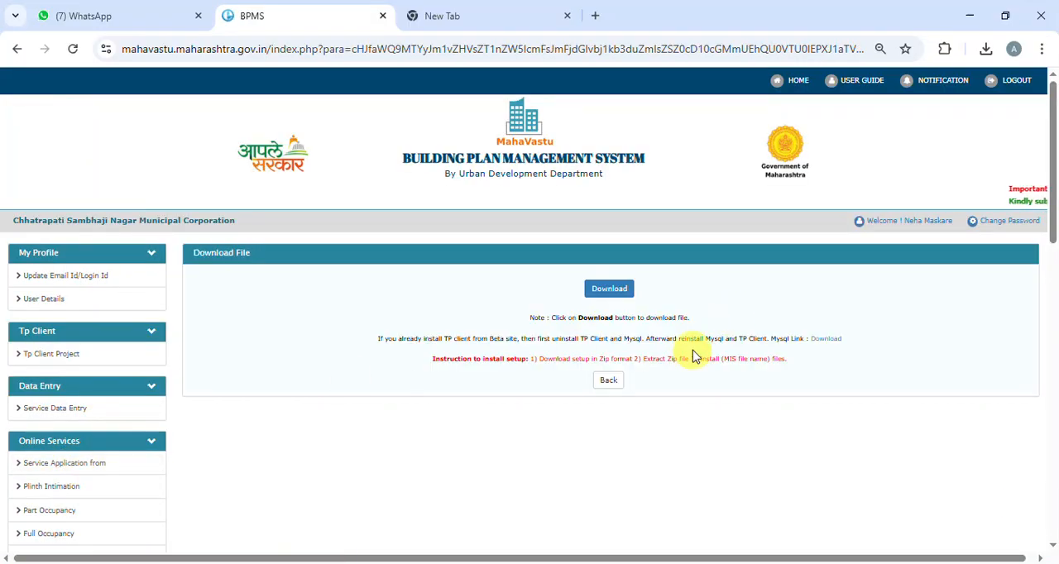
left_click(610, 290)
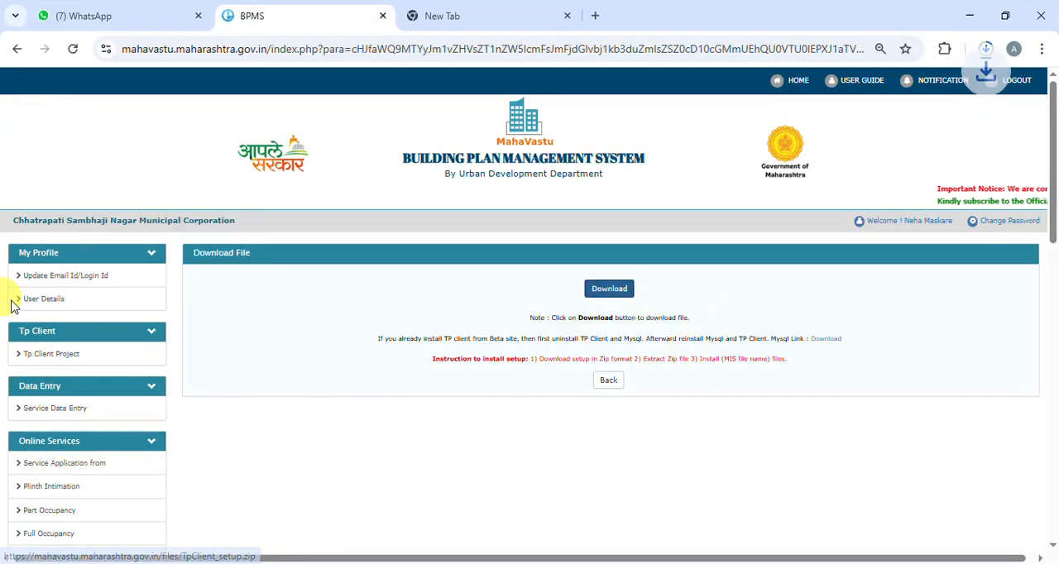
Step: Download the MySQL setup archive from the portal's download section
scroll(126, 367, "down", 1)
scroll(126, 368, "down", 12)
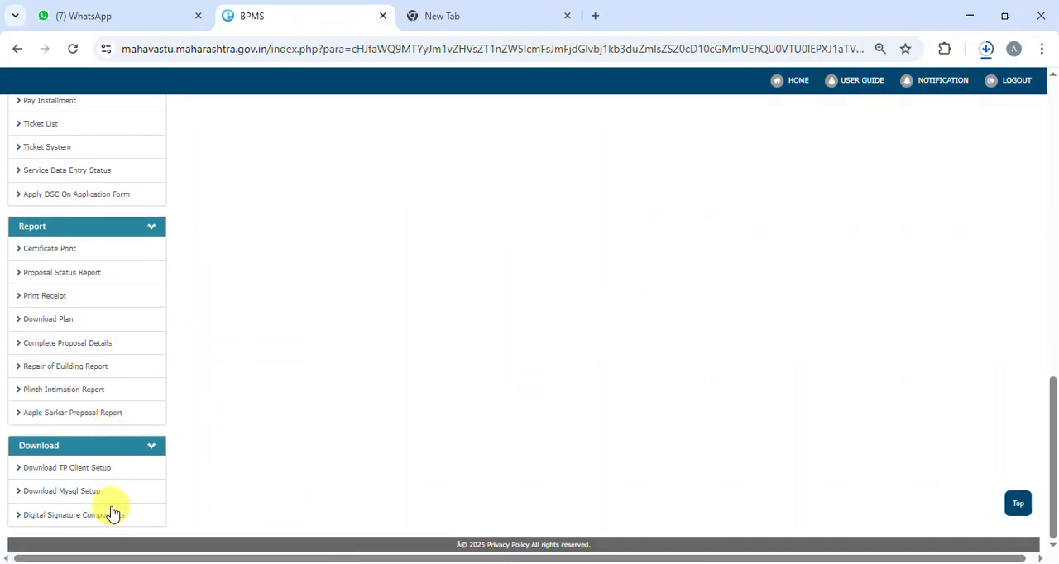
left_click(94, 495)
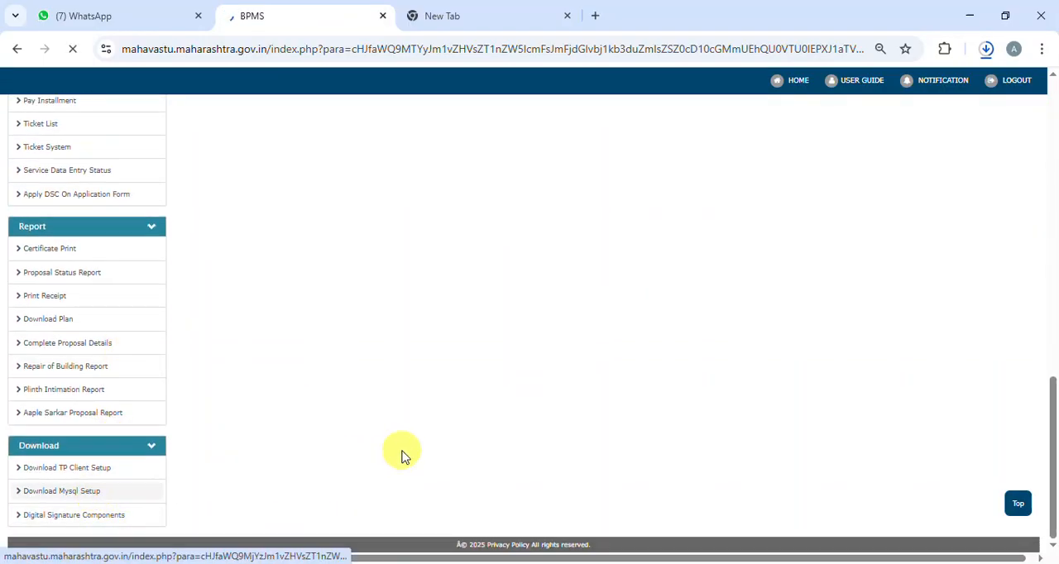
left_click(625, 294)
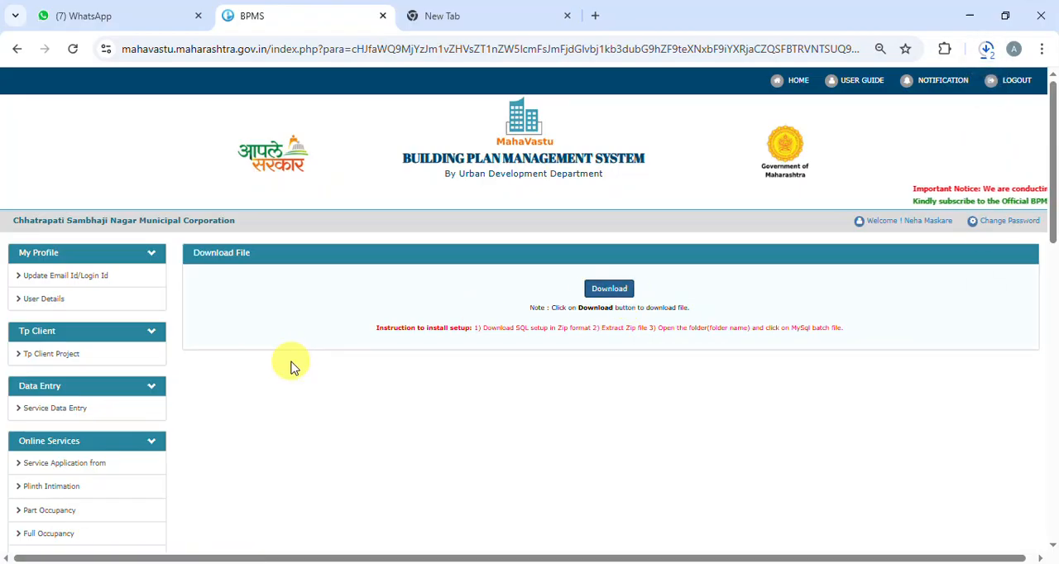
scroll(166, 372, "down", 12)
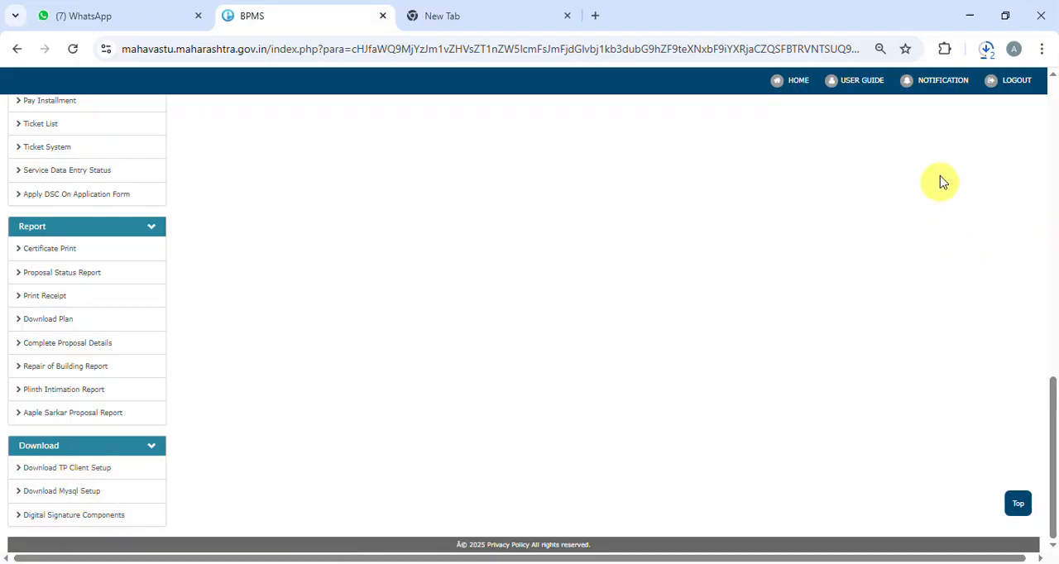
Step: Show the downloaded TpClient_setup (6).zip in its folder and extract it to C:\Users\Admin\Downloads\TpClient_setup (6)
left_click(988, 54)
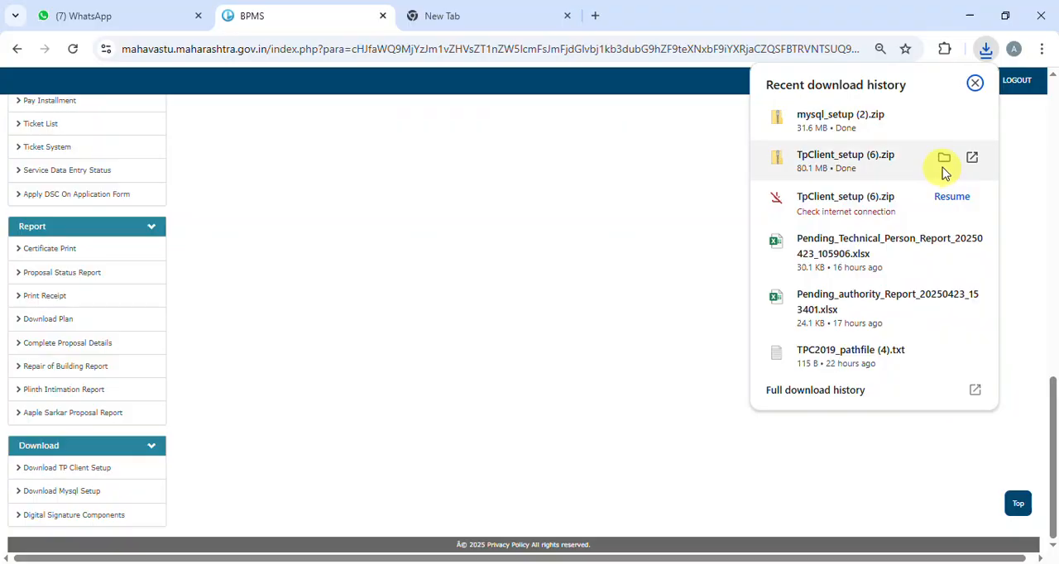
left_click(944, 158)
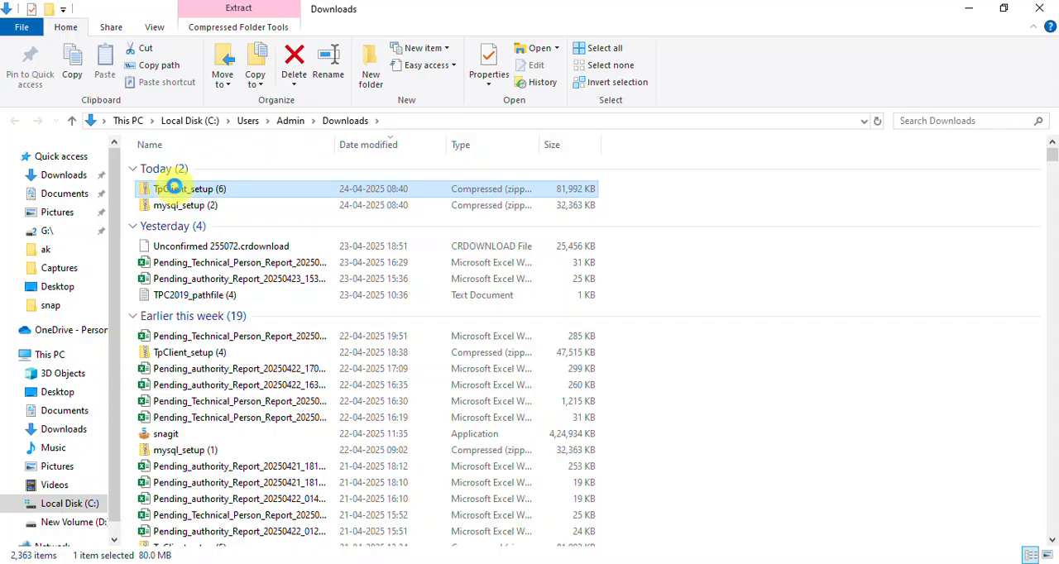
right_click(175, 190)
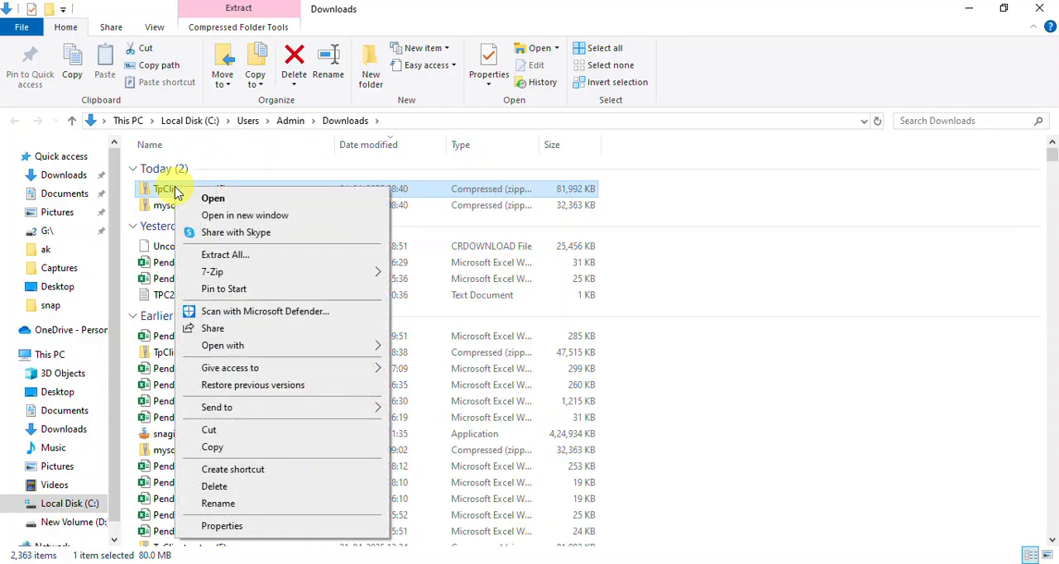
left_click(222, 256)
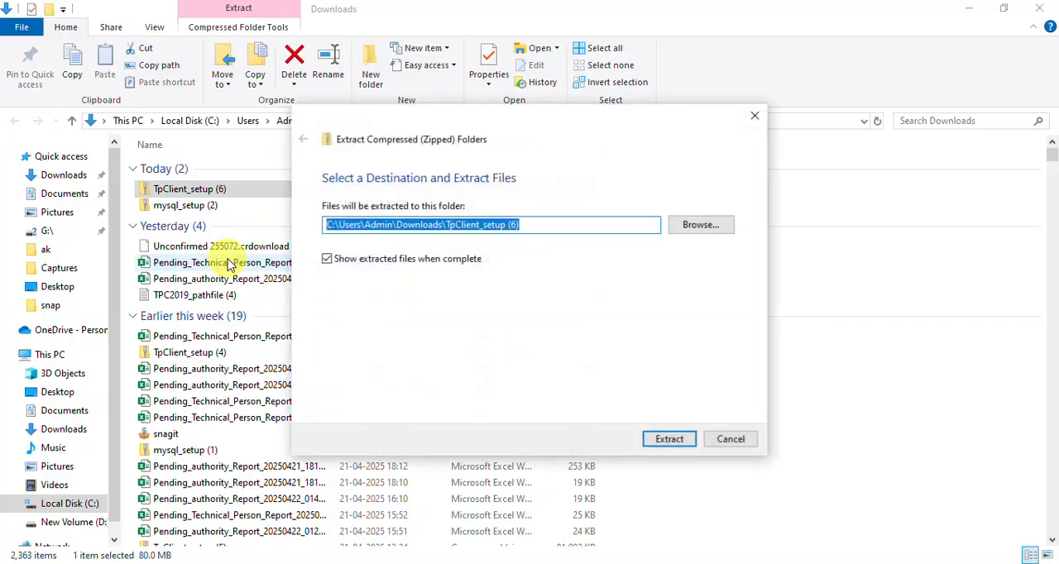
left_click(674, 440)
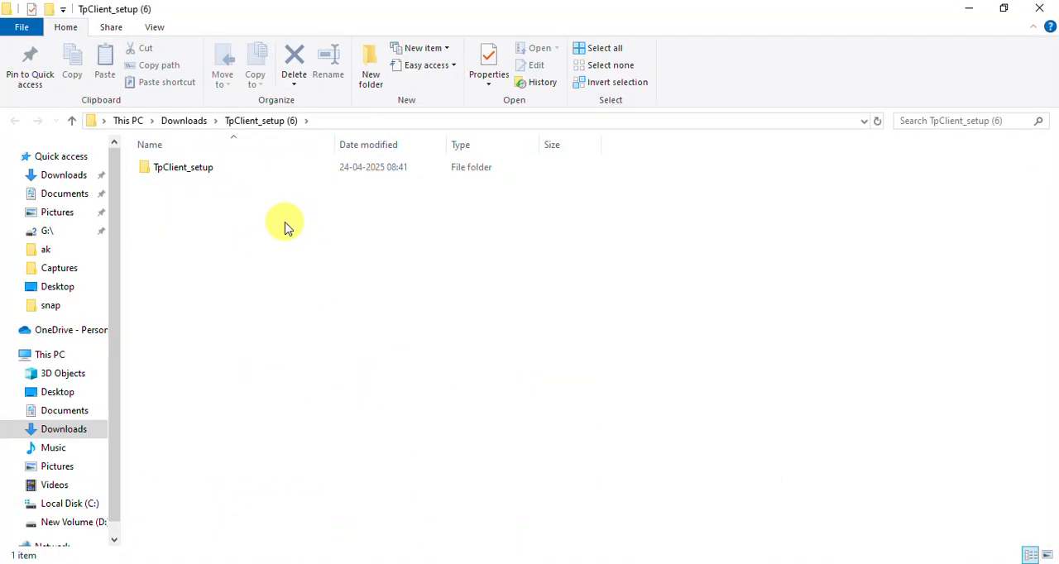
Step: Run setup from the extracted TpClient_setup folder as administrator, allowing it to run anyway past SmartScreen
double_click(219, 177)
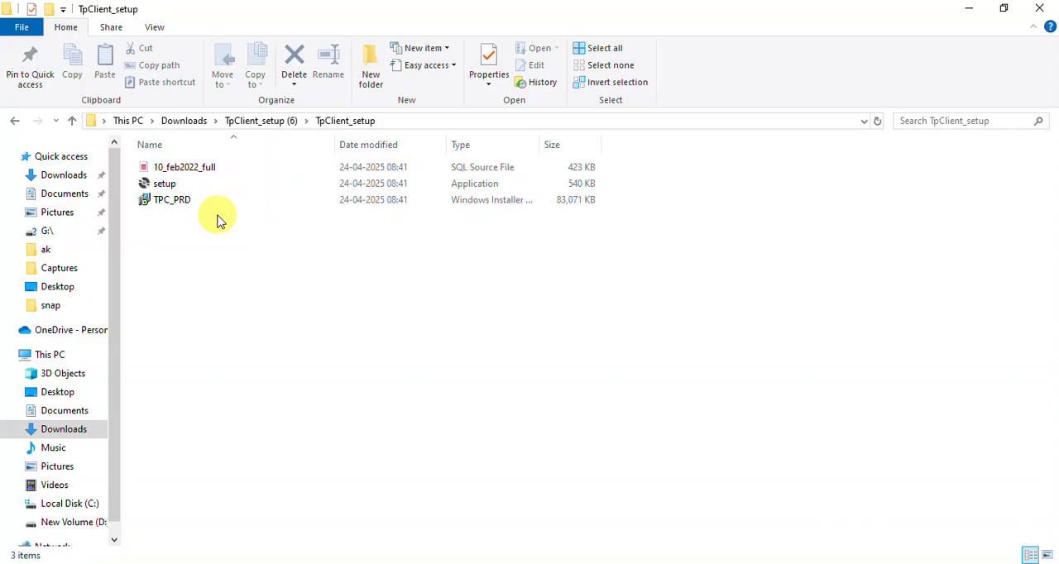
right_click(179, 183)
left_click(160, 237)
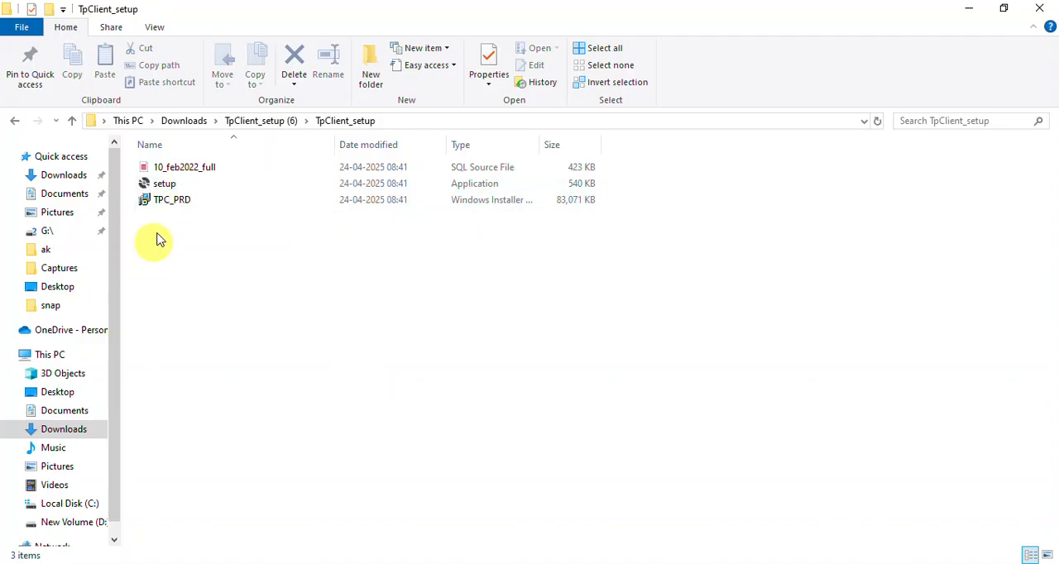
right_click(166, 187)
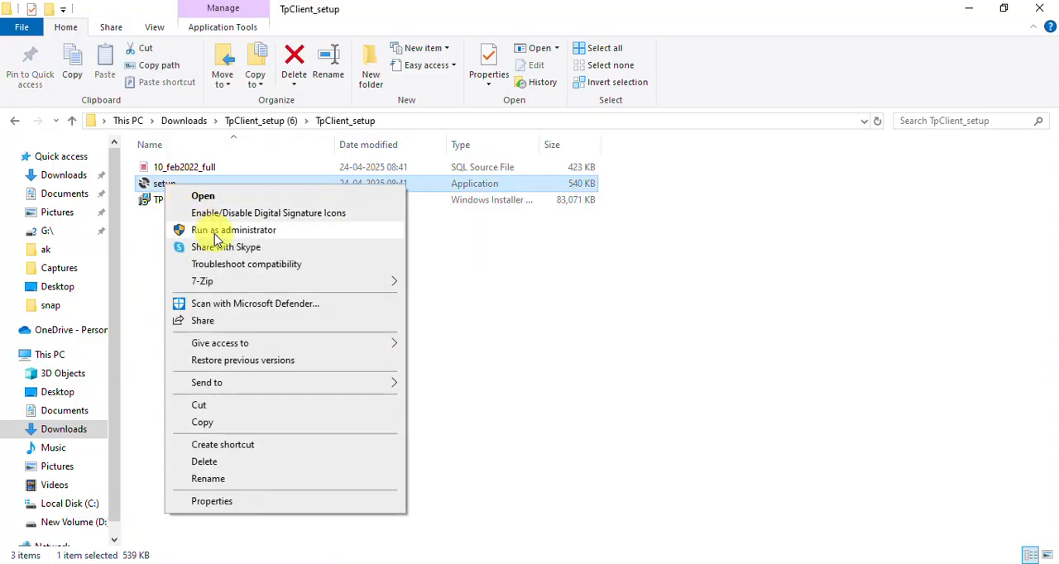
left_click(216, 231)
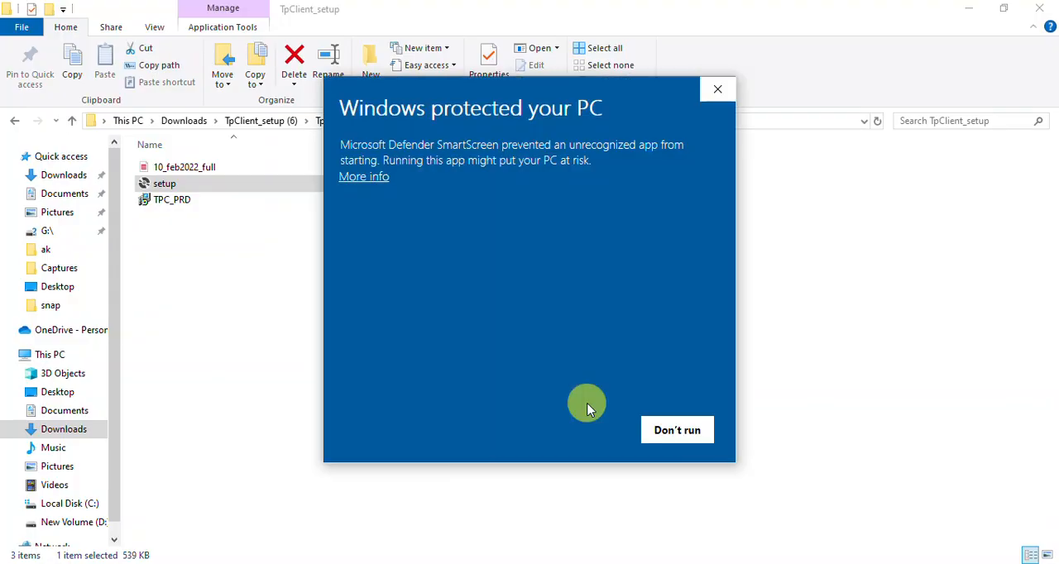
left_click(363, 177)
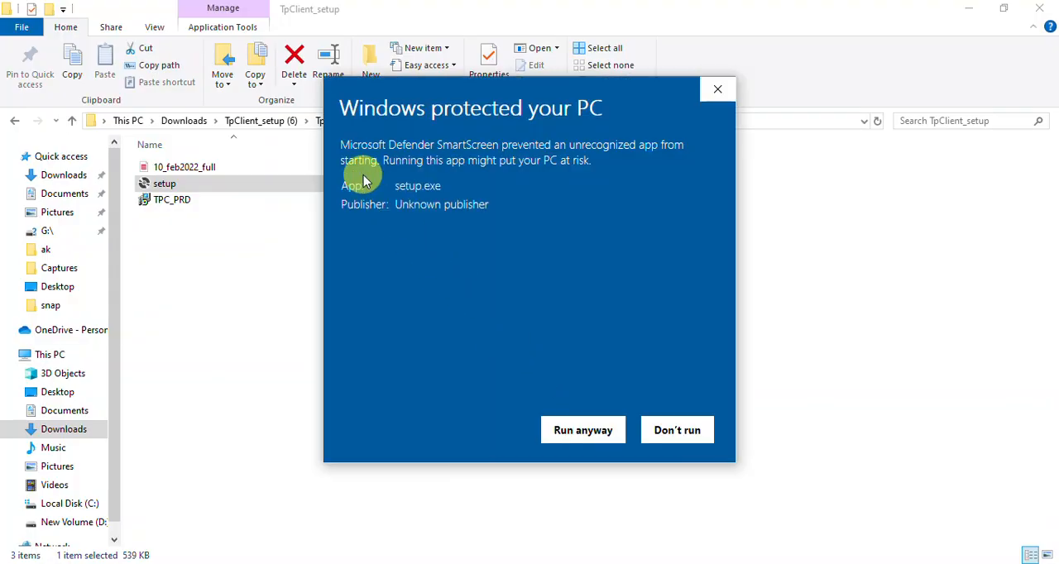
left_click(594, 434)
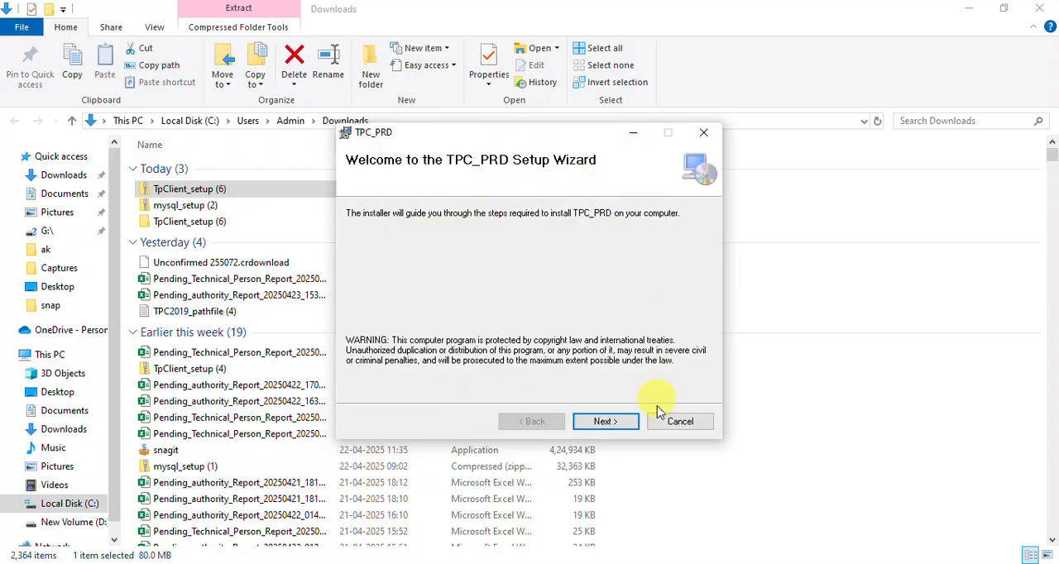
Step: Install TPC_PRD for everyone in C:\Program Files\TP Client\TPC_PRD\ and close the finished setup wizard
left_click(611, 428)
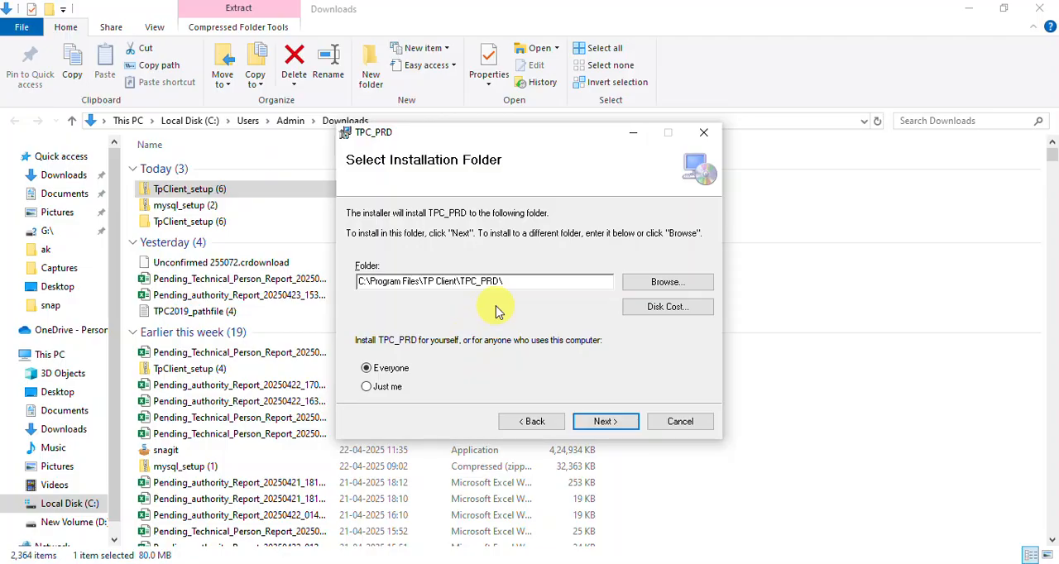
left_click(605, 423)
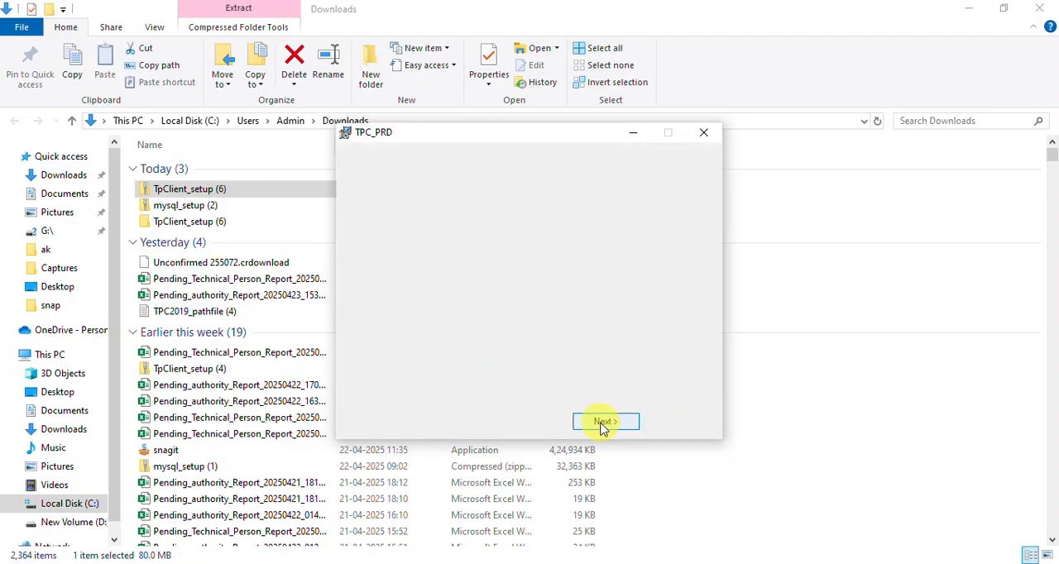
left_click(603, 424)
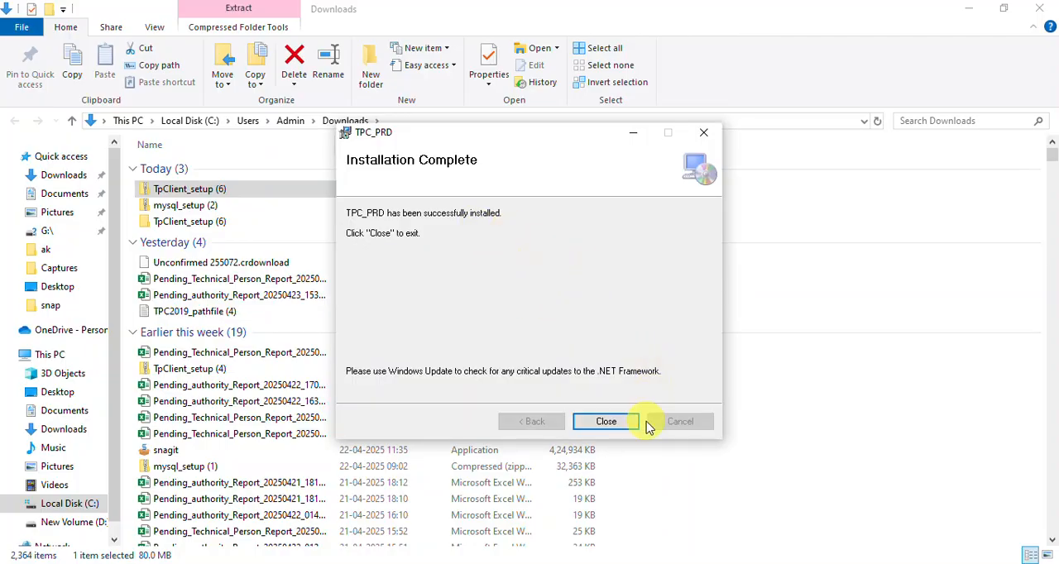
left_click(604, 422)
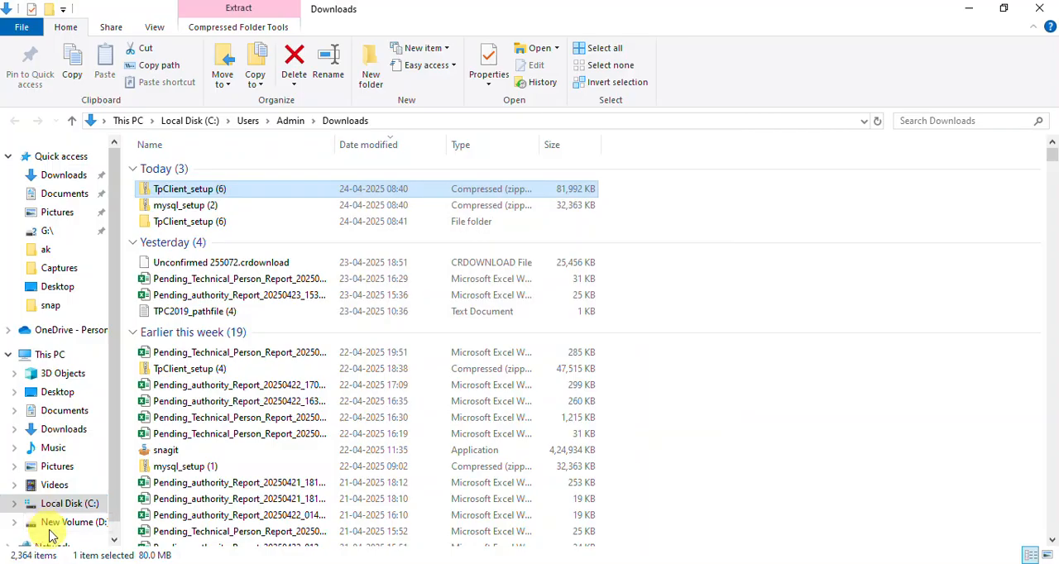
Step: Open the TP Client folder inside Program Files on Local Disk (C:)
left_click(81, 509)
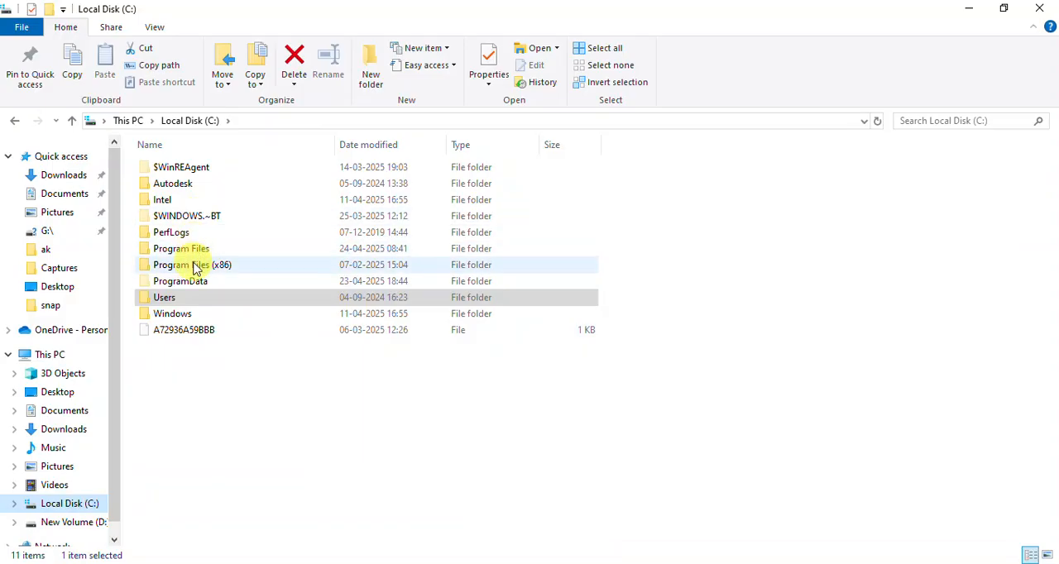
double_click(211, 249)
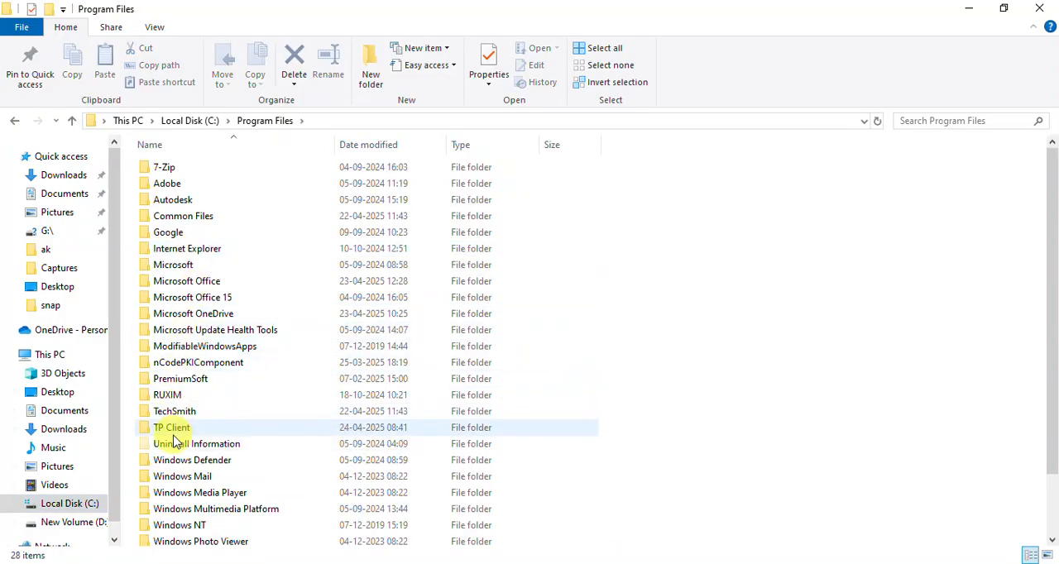
left_click(175, 429)
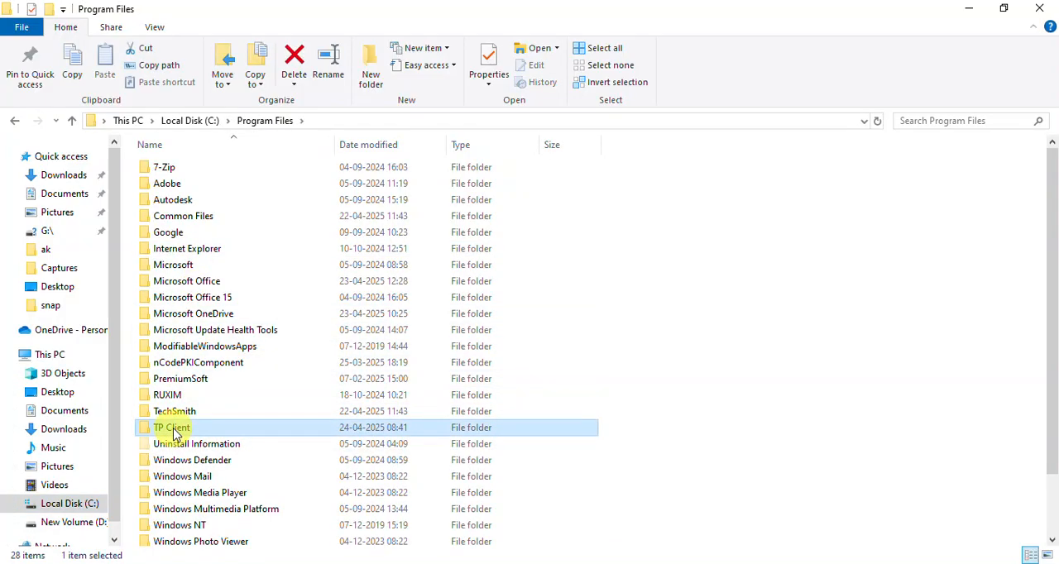
double_click(174, 432)
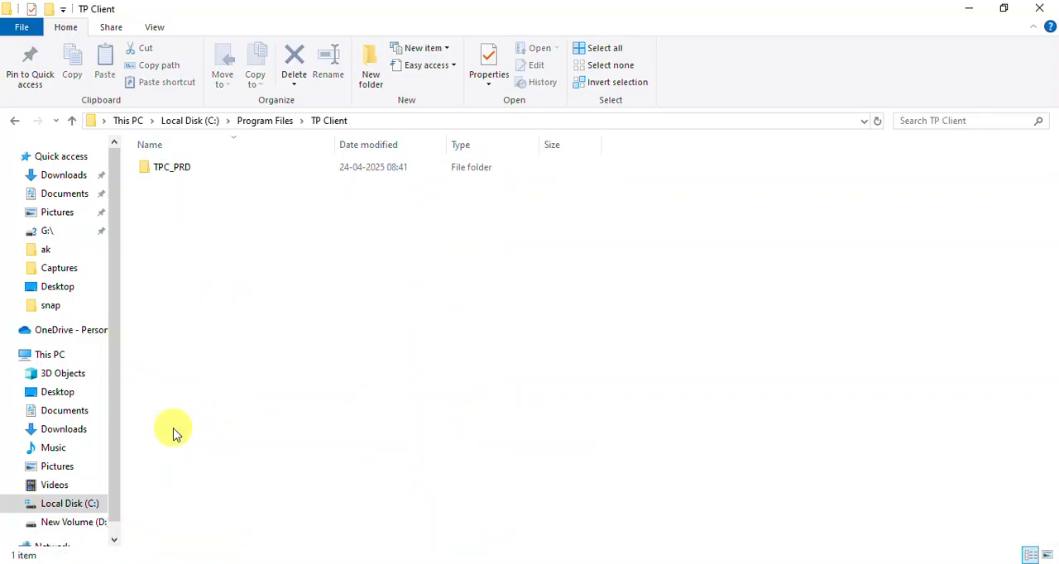
Step: Open the TPClient2020 folder inside TPC_PRD\SOFT
double_click(202, 168)
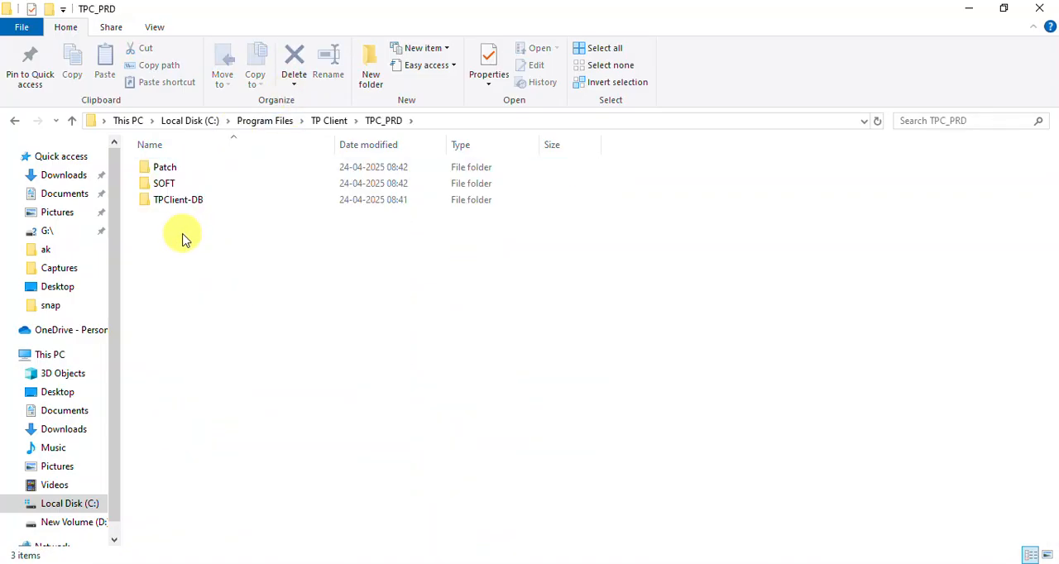
double_click(182, 183)
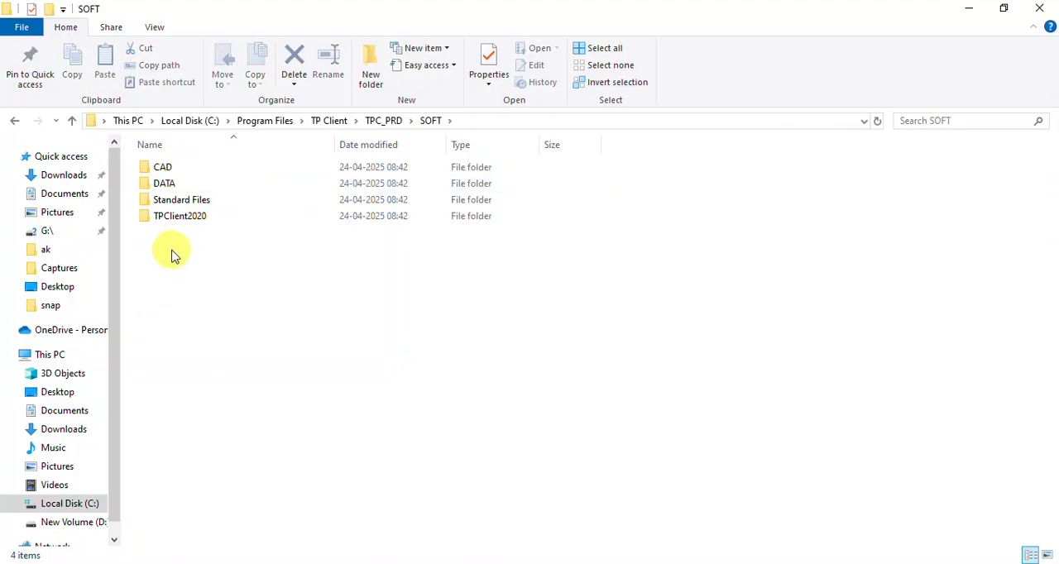
left_click(189, 220)
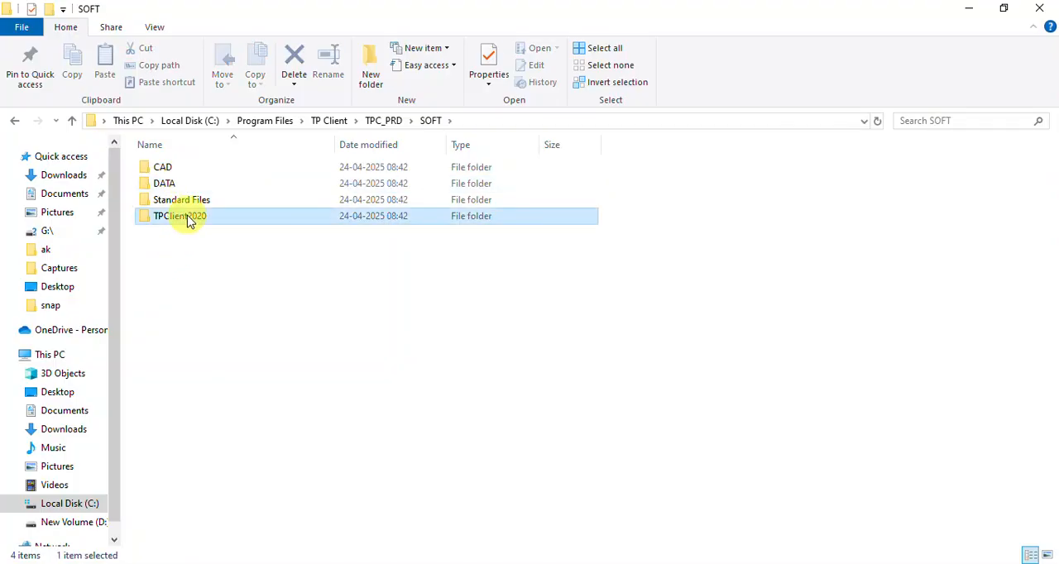
double_click(189, 220)
Step: Try to run the tpc application from the TPClient2020 folder as administrator, closing its error dialog and login window
left_click(182, 298)
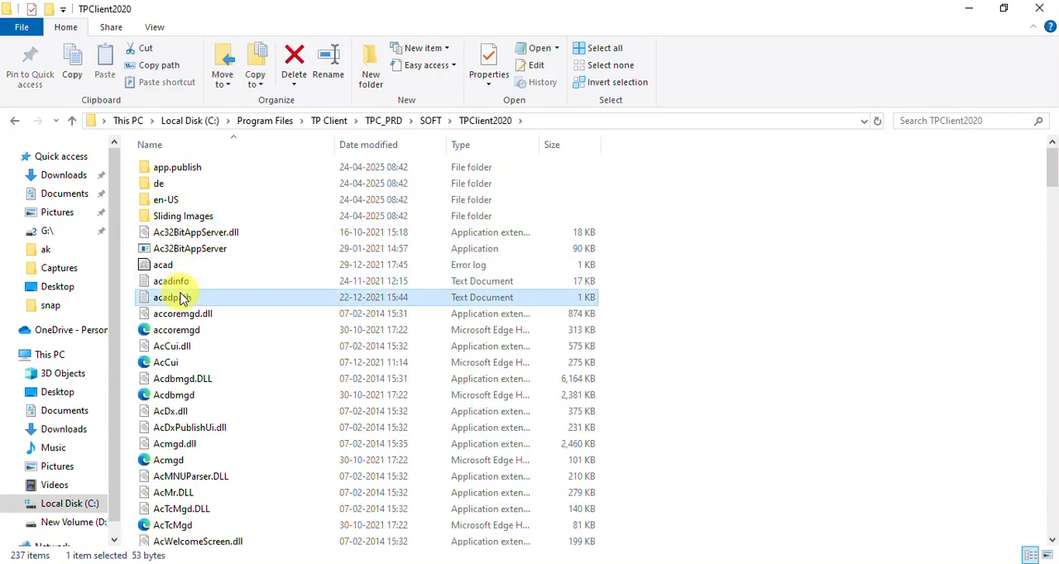
type("tpc")
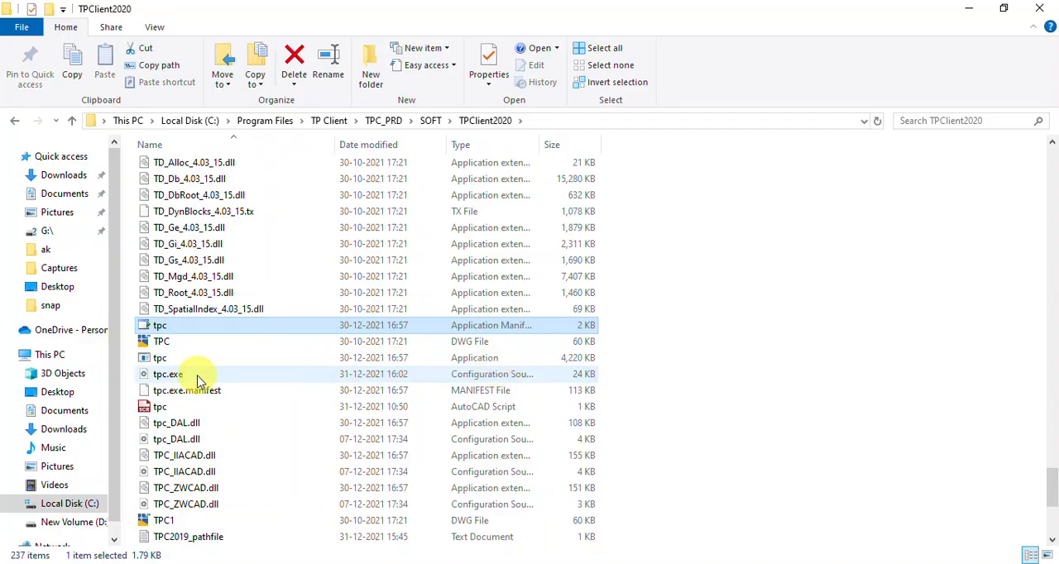
left_click(158, 362)
right_click(157, 364)
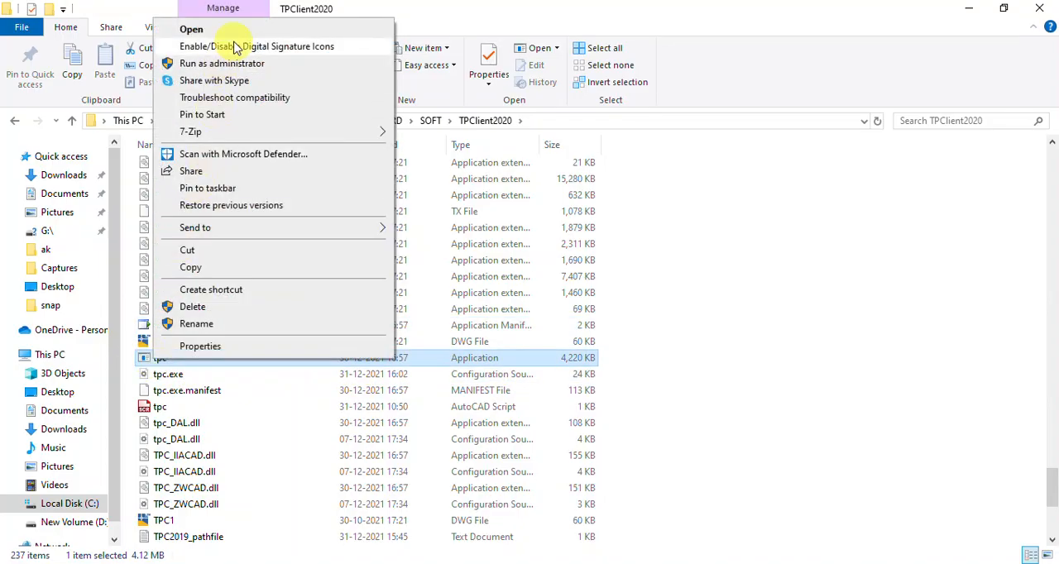
left_click(237, 64)
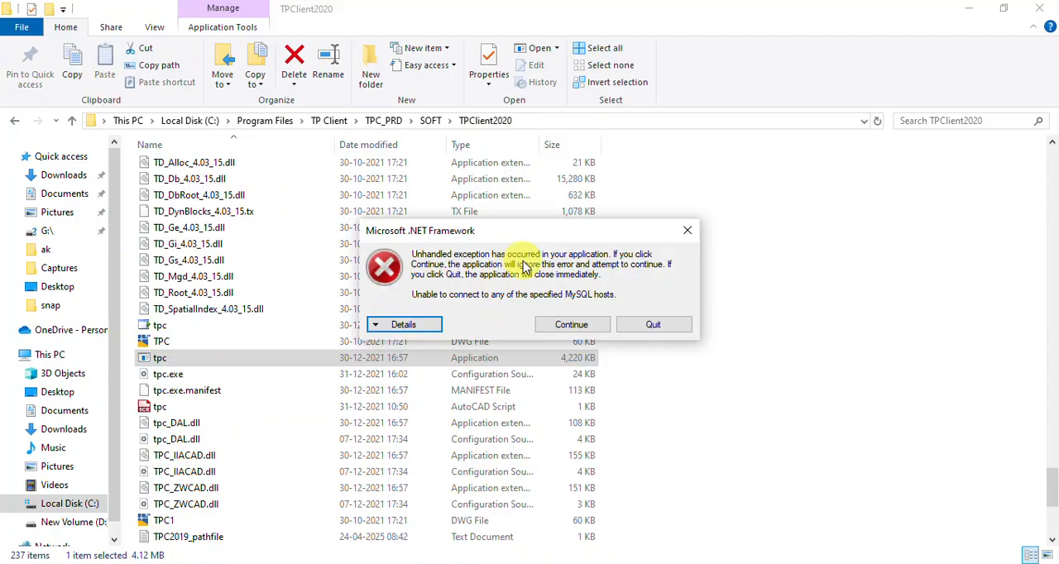
left_click(686, 243)
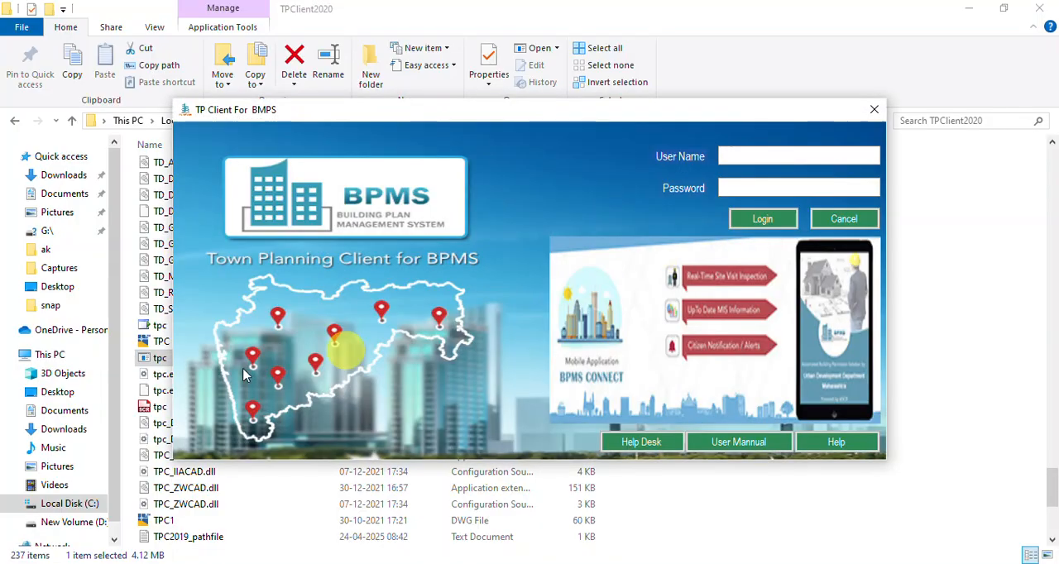
left_click(874, 111)
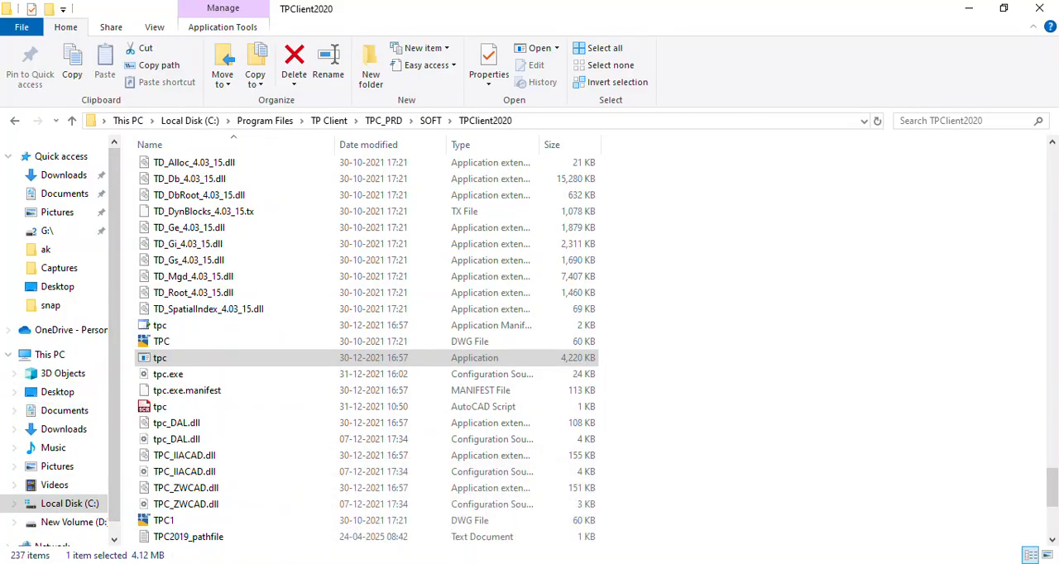
Step: Switch to the browser, show the downloaded mysql_setup (2).zip in its folder and extract all its files
left_click(397, 507)
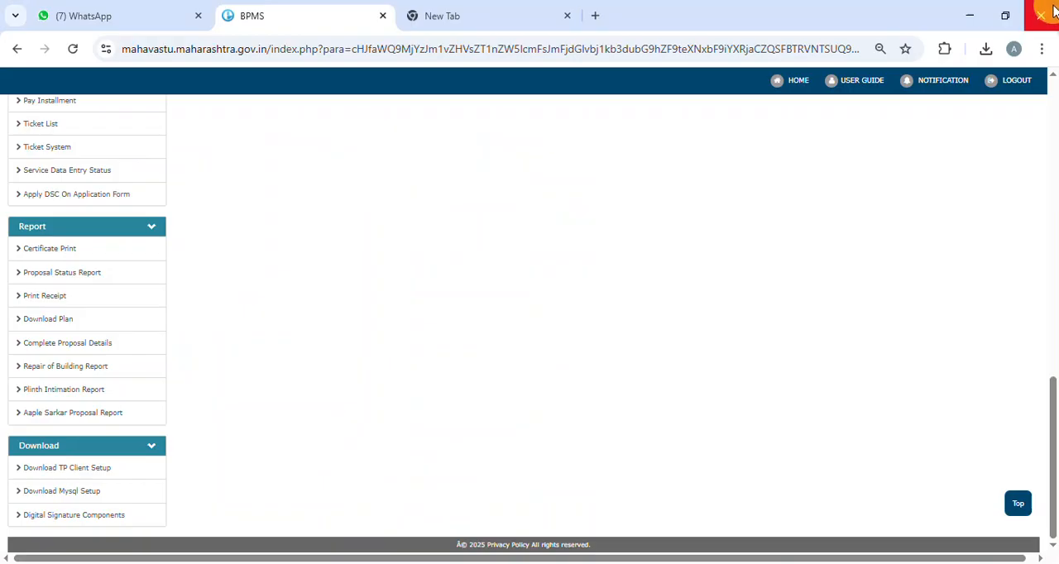
left_click(985, 48)
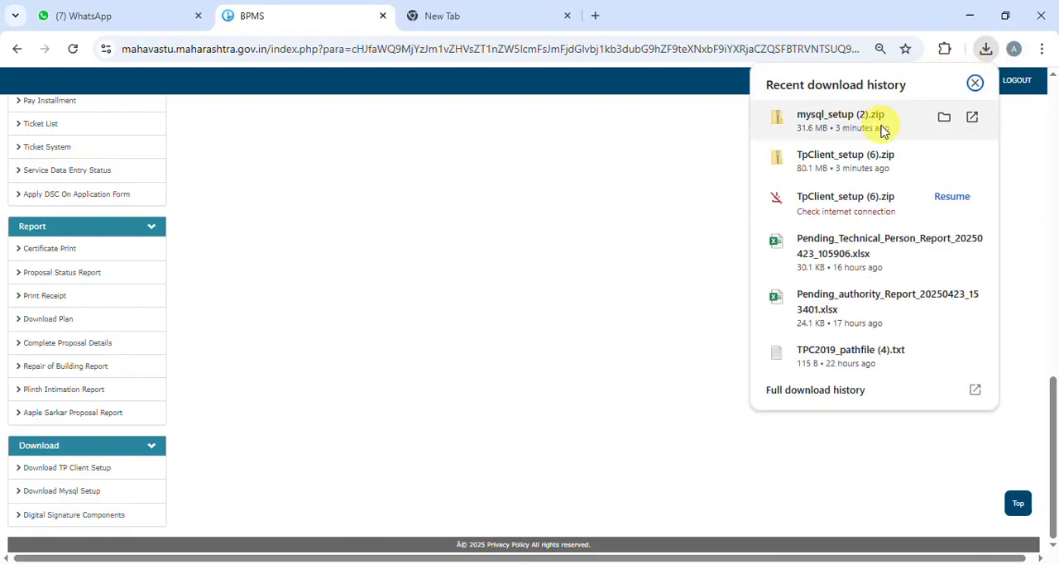
left_click(943, 116)
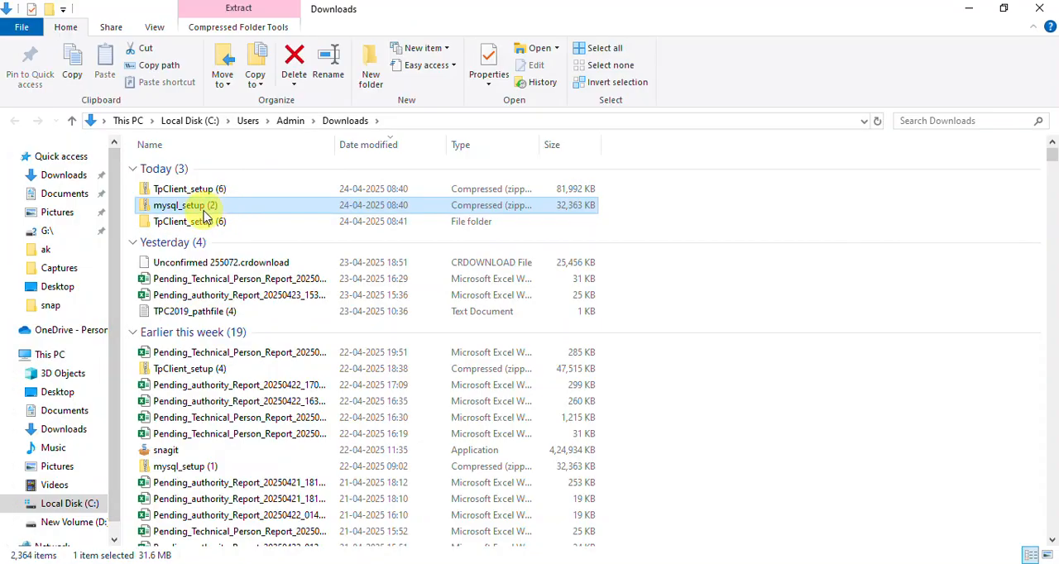
right_click(204, 212)
left_click(252, 278)
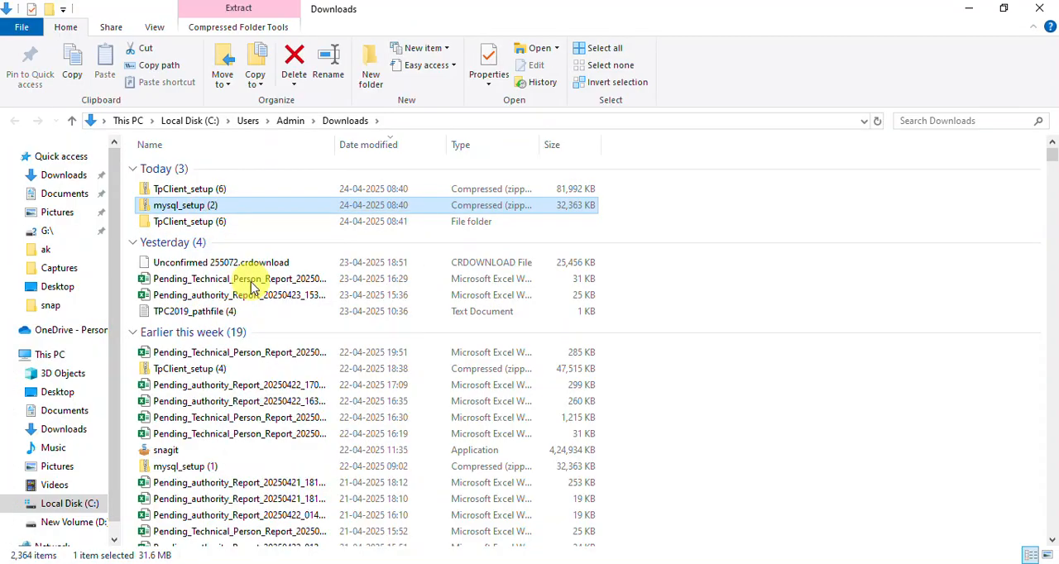
left_click(671, 440)
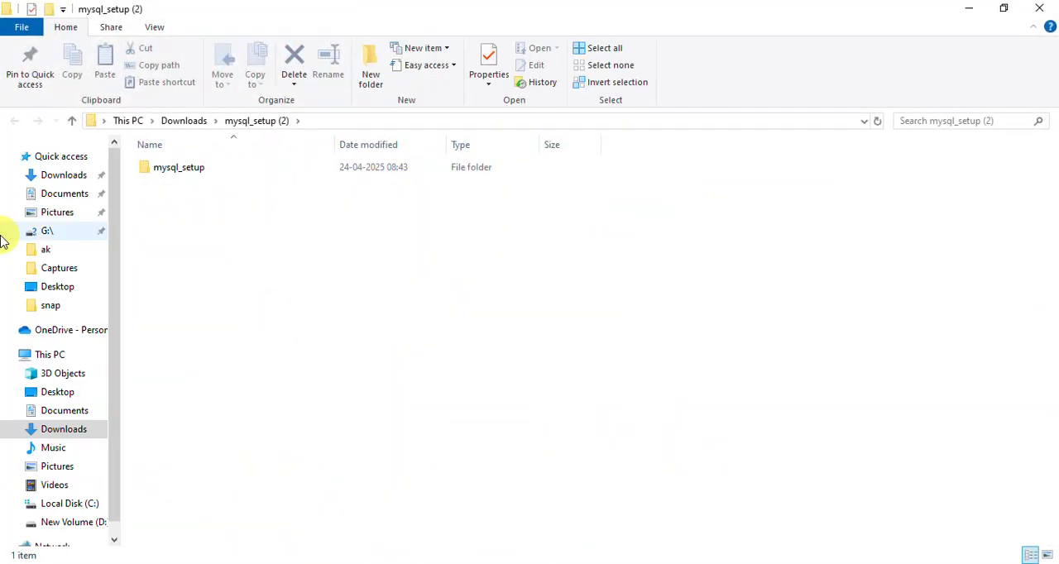
Step: Run the mysql batch file from the extracted mysql_setup folder, allowing it to run anyway past SmartScreen
double_click(203, 176)
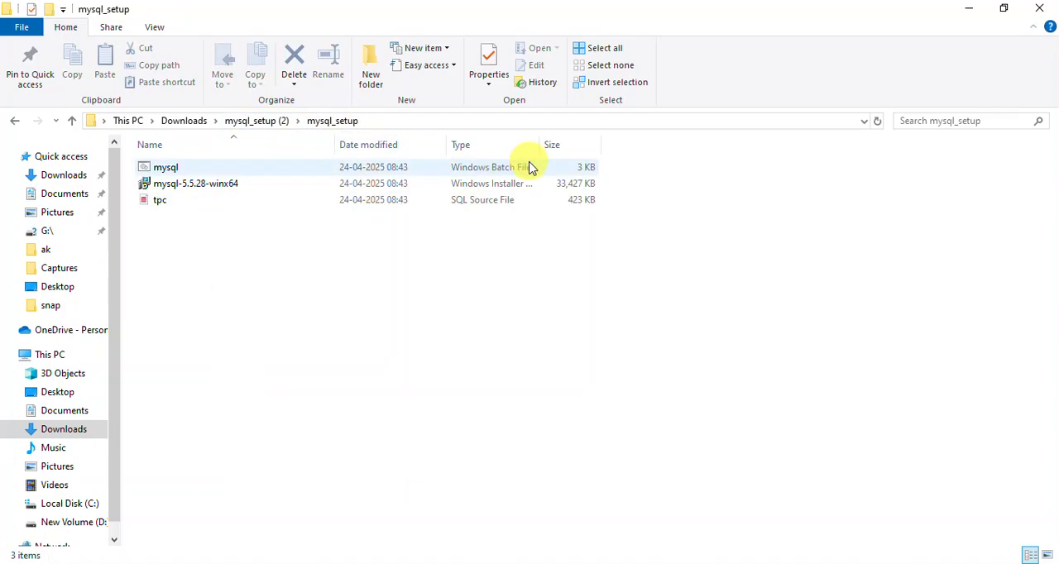
double_click(374, 169)
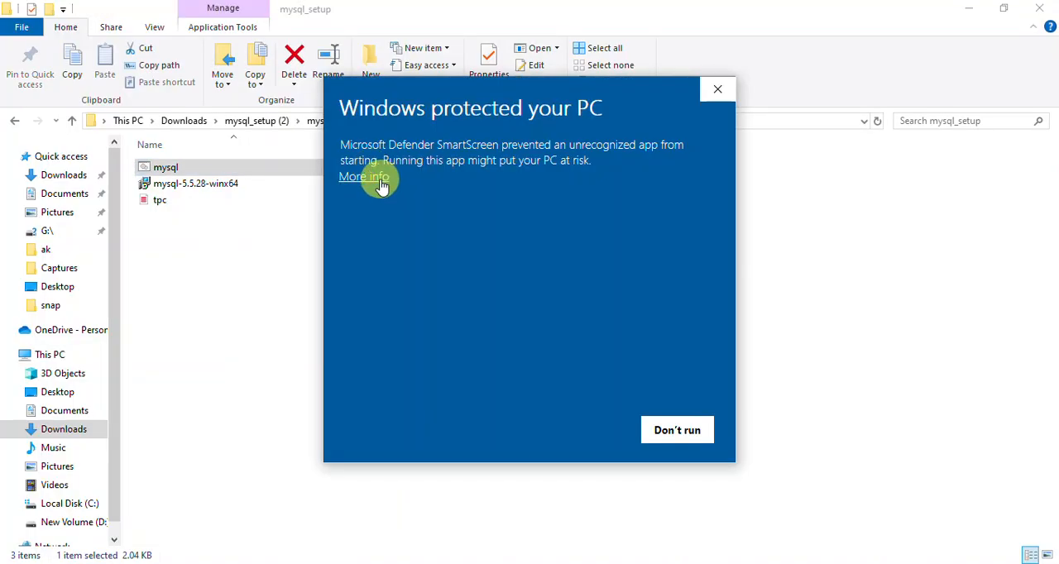
left_click(380, 184)
left_click(581, 430)
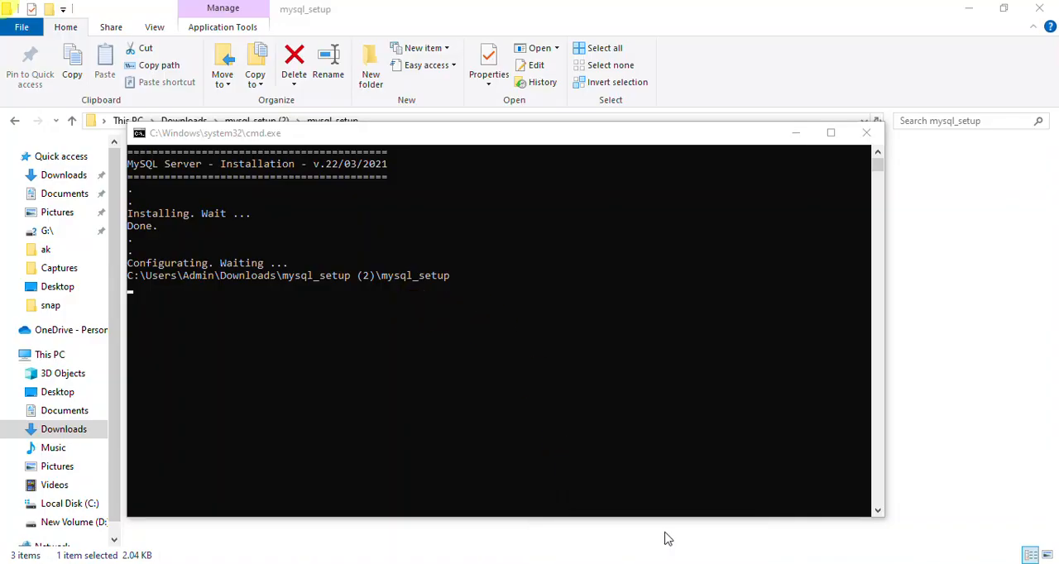
Step: Let the MySQL Server installation finish in the console, and continue past its final prompt to close it
left_click(440, 387)
left_click(276, 316)
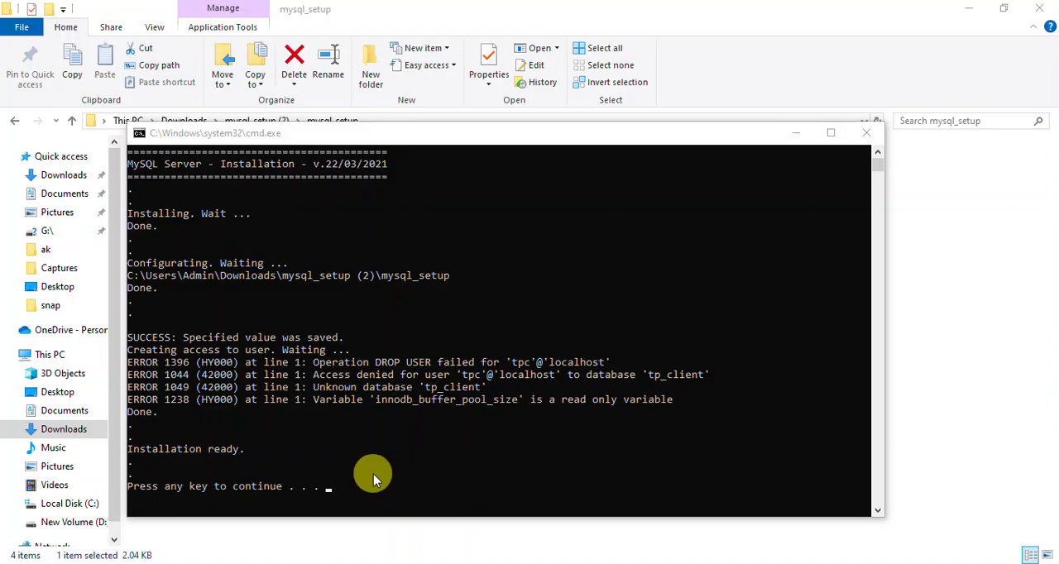
left_click(797, 134)
left_click(624, 562)
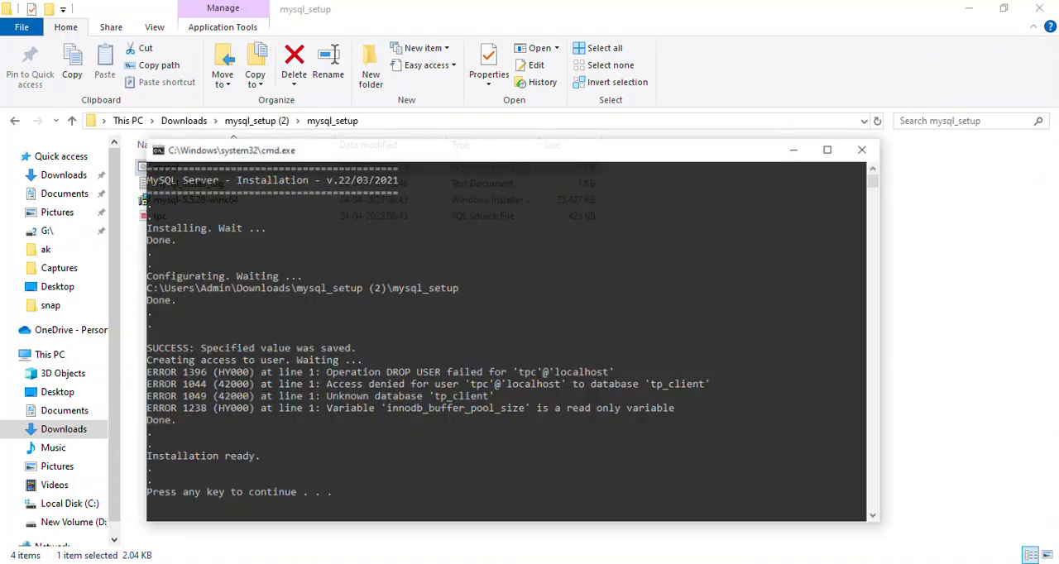
key("Return")
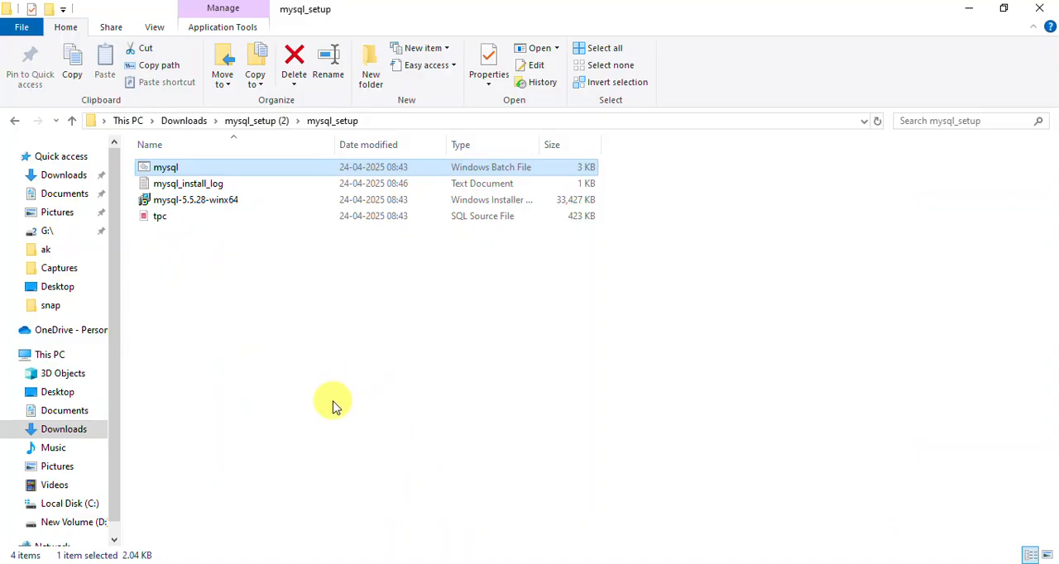
Step: Open the TPClient2020 folder in C:\Program Files\TP Client\TPC_PRD\SOFT
left_click(71, 506)
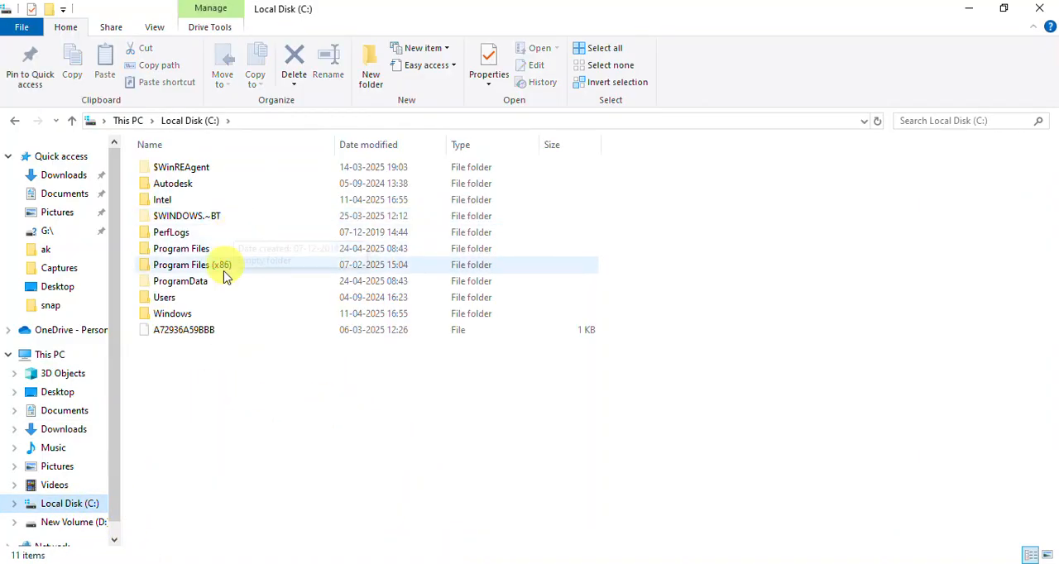
double_click(216, 250)
left_click(202, 320)
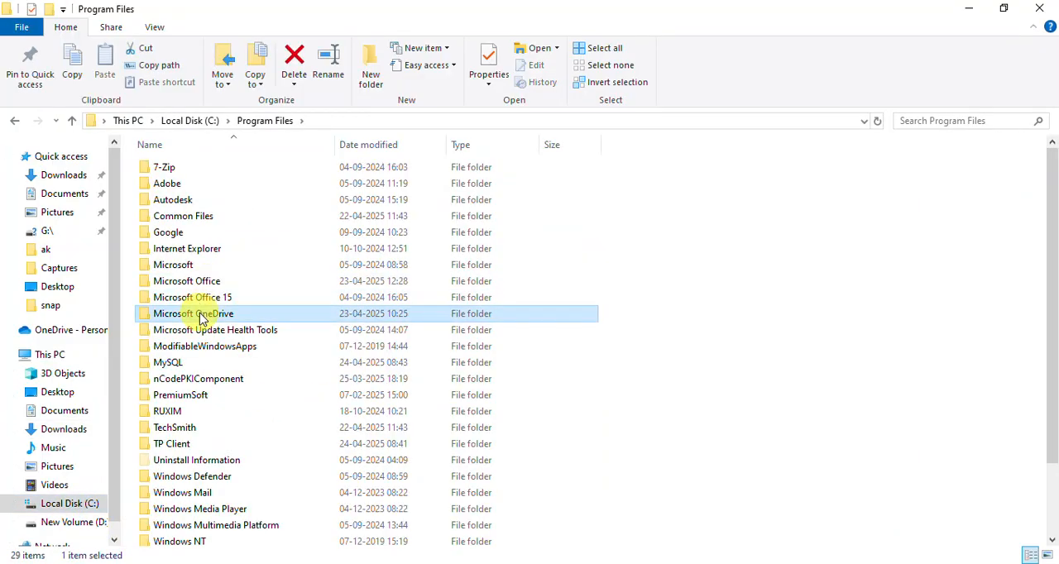
scroll(82, 534, "down", 1)
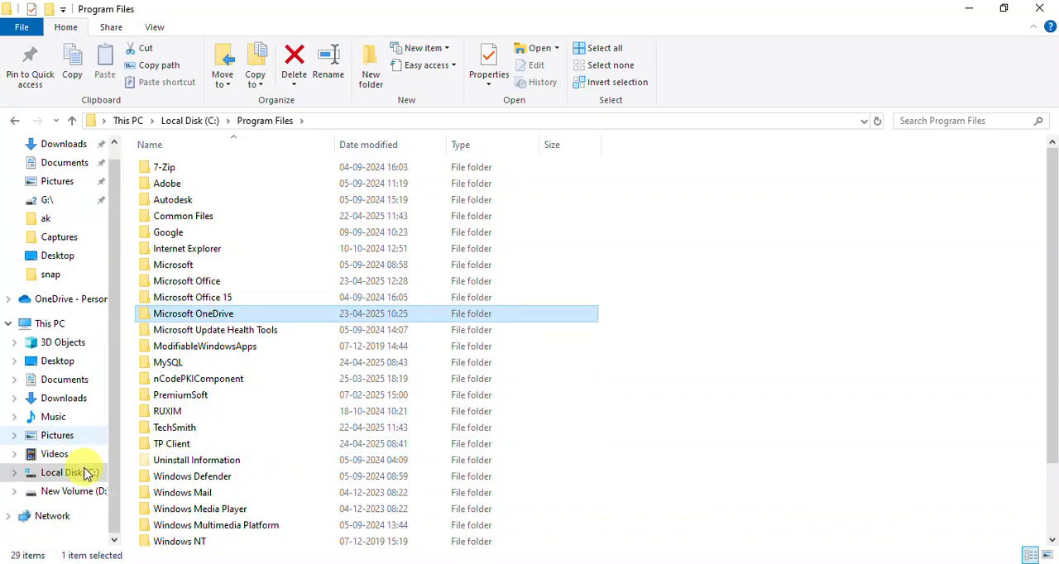
left_click(78, 473)
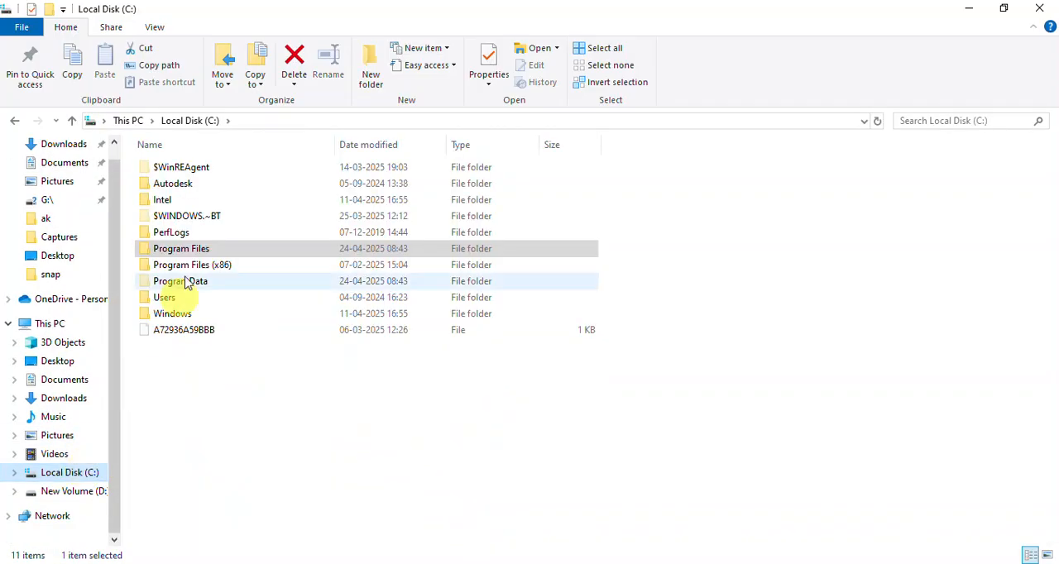
double_click(178, 248)
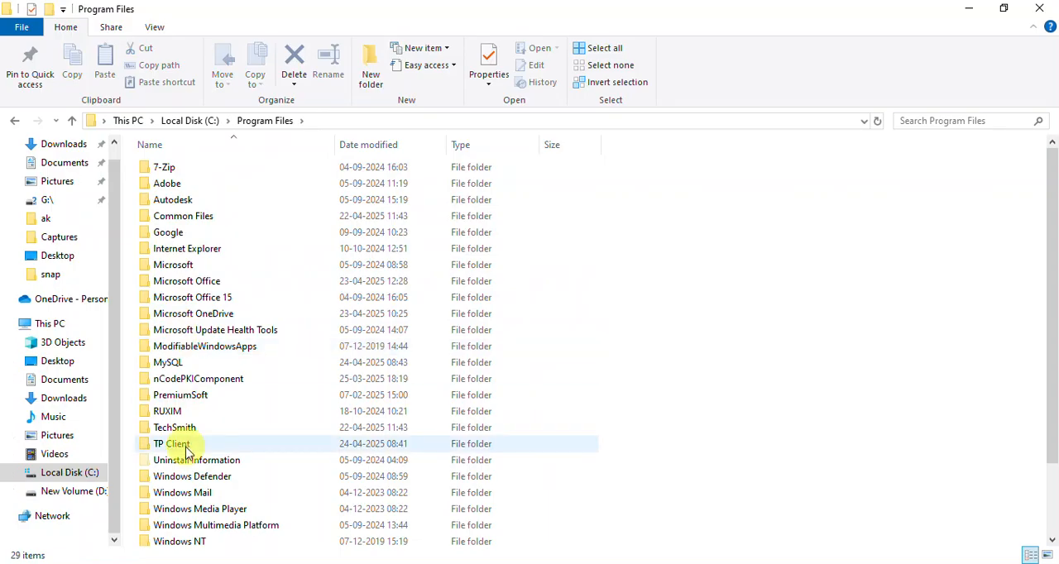
double_click(176, 443)
double_click(170, 174)
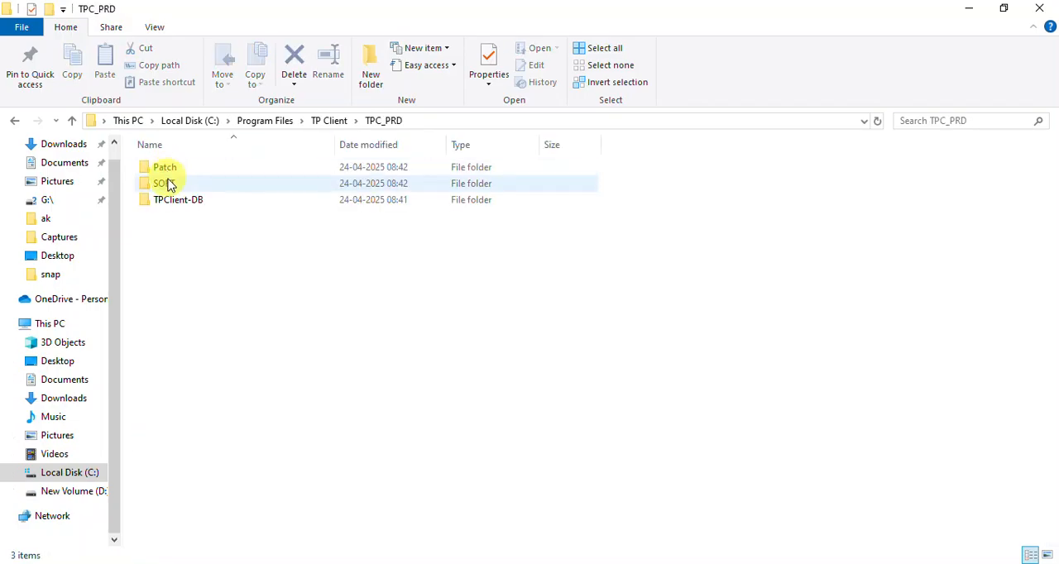
double_click(167, 189)
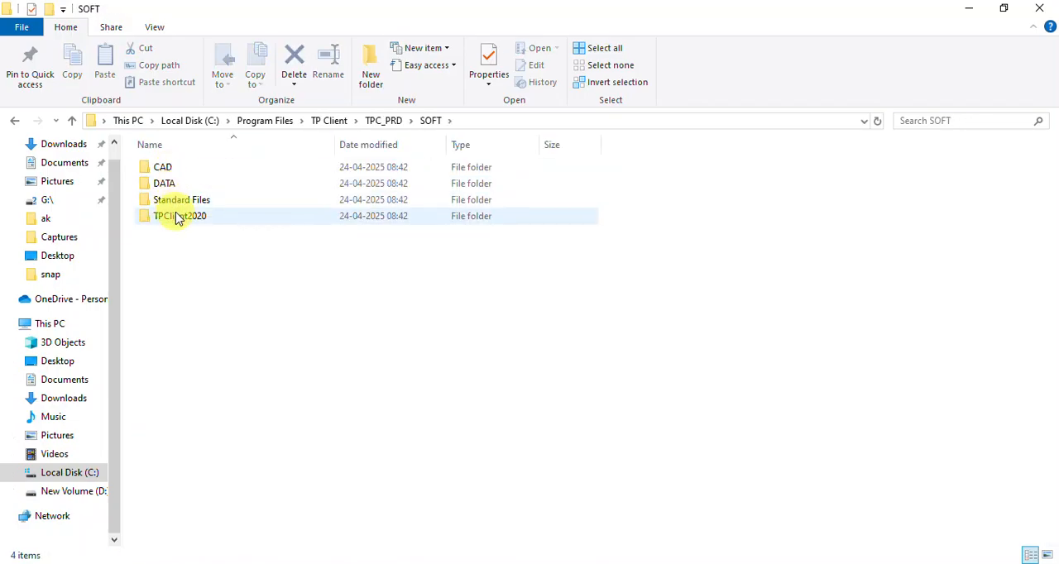
left_click(176, 217)
double_click(177, 217)
Step: Run the tpc application from the TPClient2020 folder as administrator and activate the User Name field of its login window
left_click(250, 281)
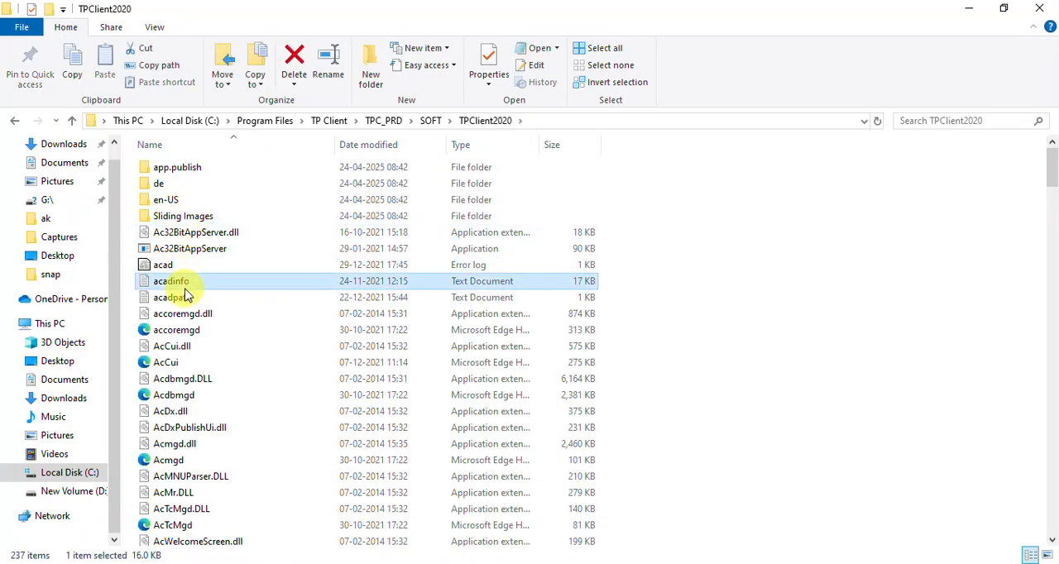
key("t")
key("p")
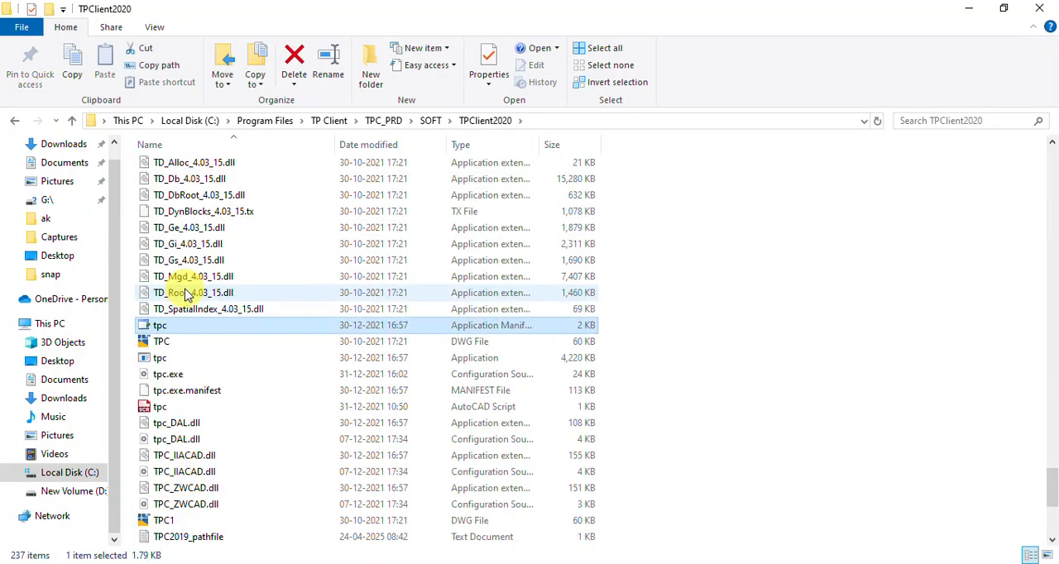
left_click(183, 373)
right_click(177, 360)
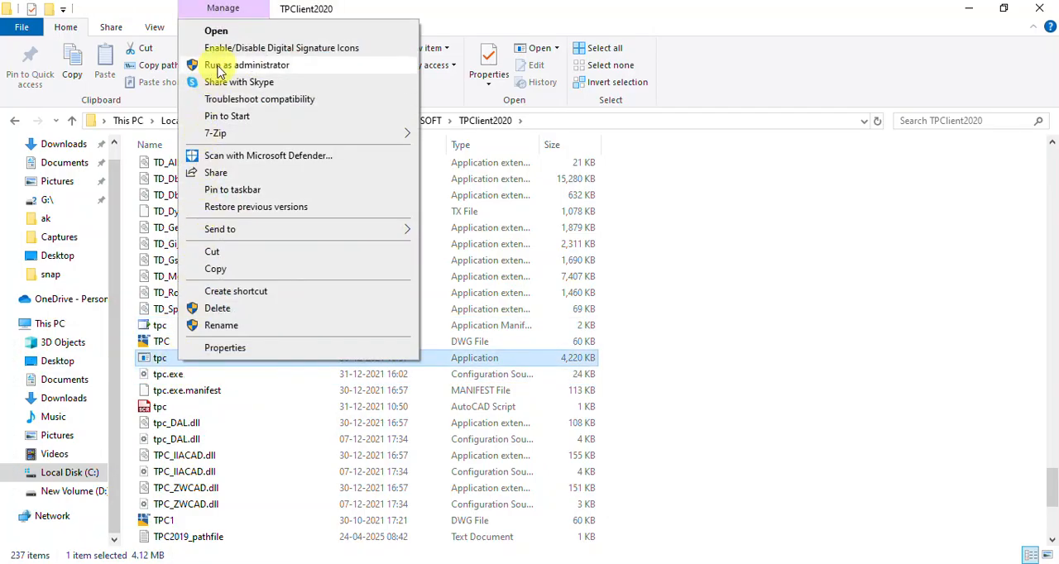
left_click(220, 66)
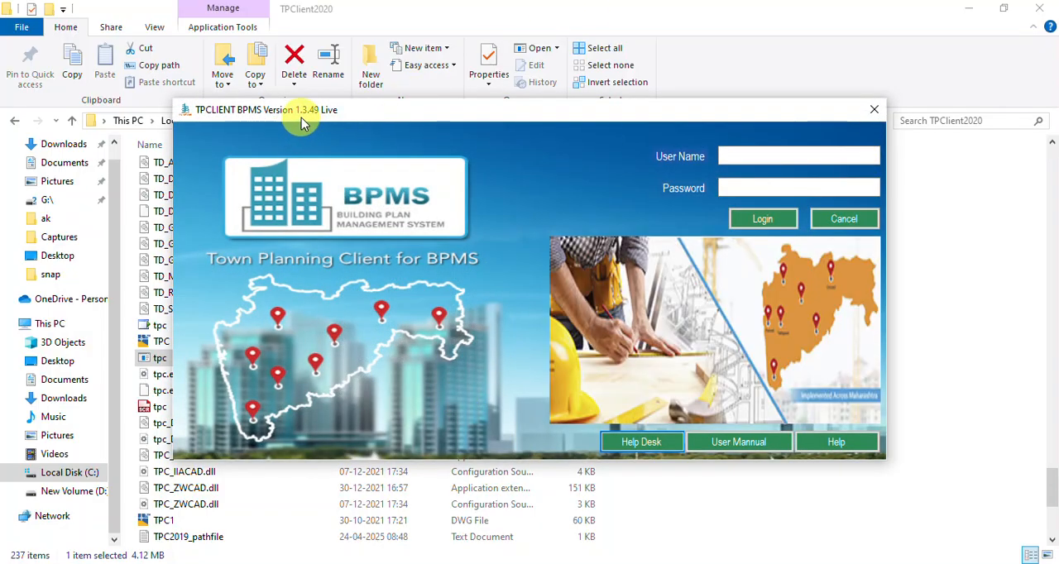
left_click(752, 157)
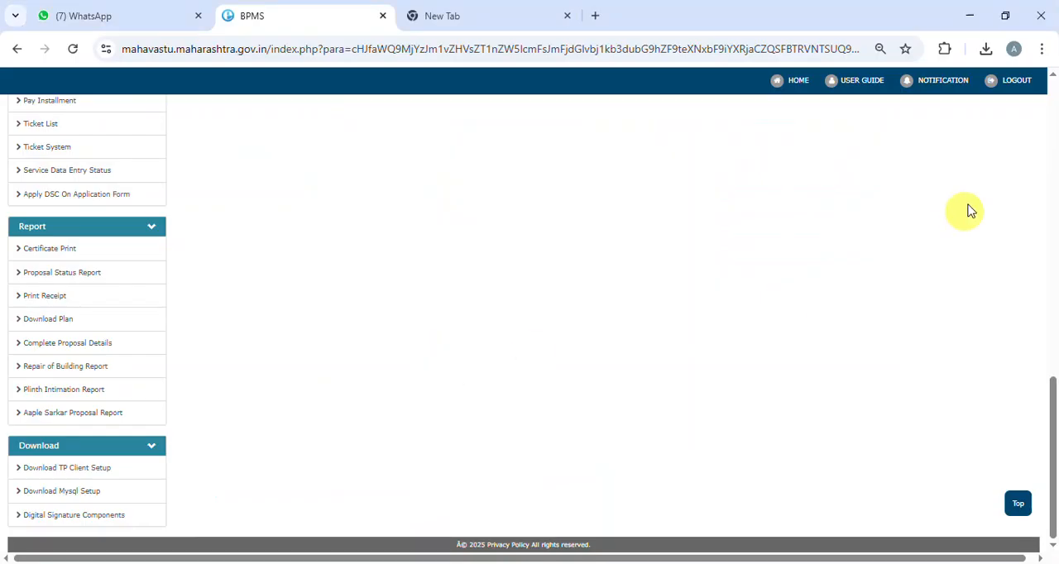
Step: Log out of the MahaVastu BPMS portal and copy the account user name prefilled in its log-in form
left_click(1016, 80)
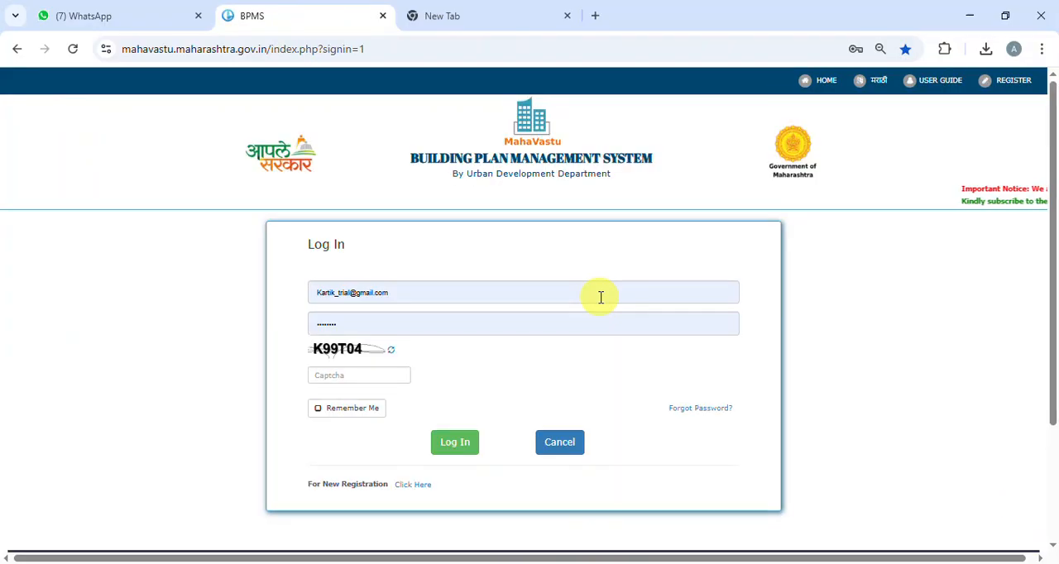
left_click(408, 291)
left_click_drag(407, 291, 314, 299)
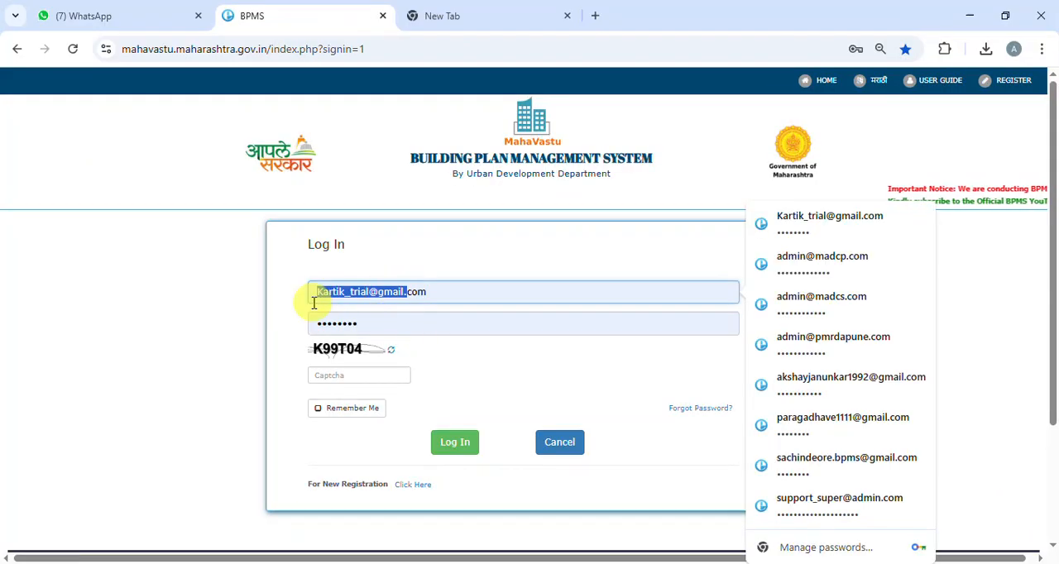
left_click(422, 292)
left_click_drag(446, 299, 299, 294)
key("ctrl+c")
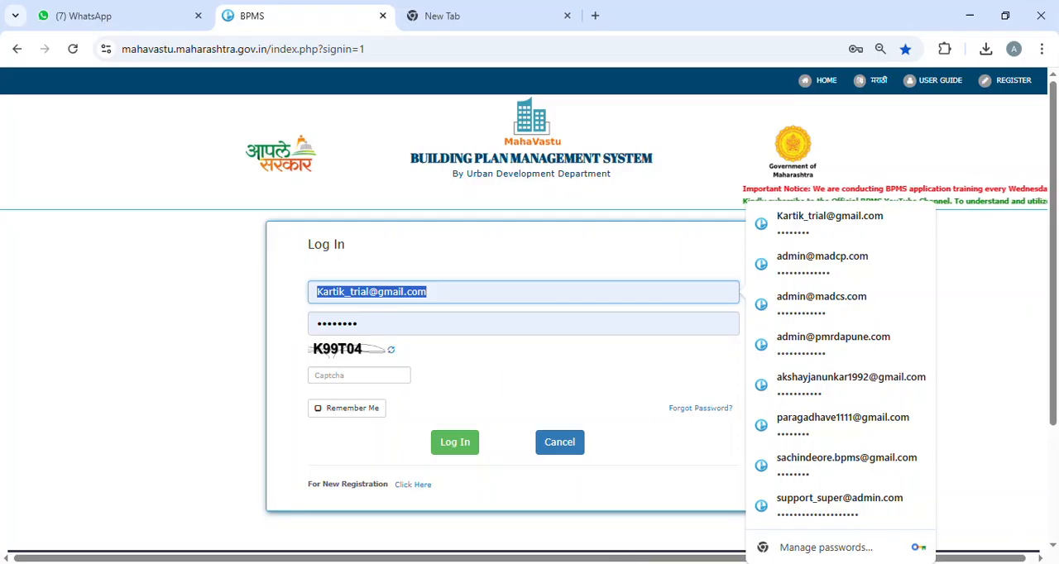
Step: Switch to TP Client, log in with the copied user name and the account password, and accept the new patch update
key("alt+Tab")
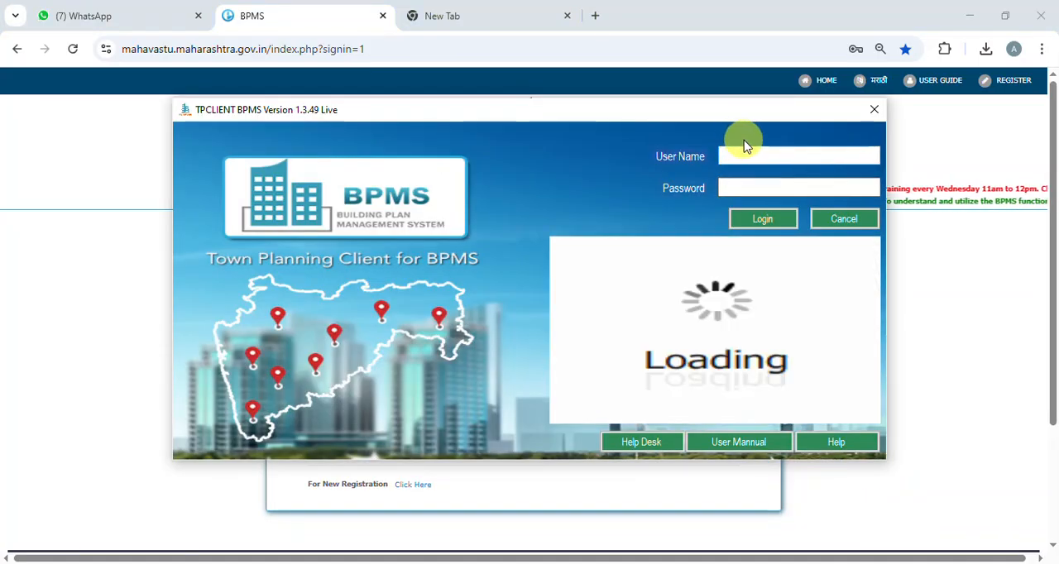
key("ctrl+v")
left_click(754, 189)
key("Caps_Lock")
type("********")
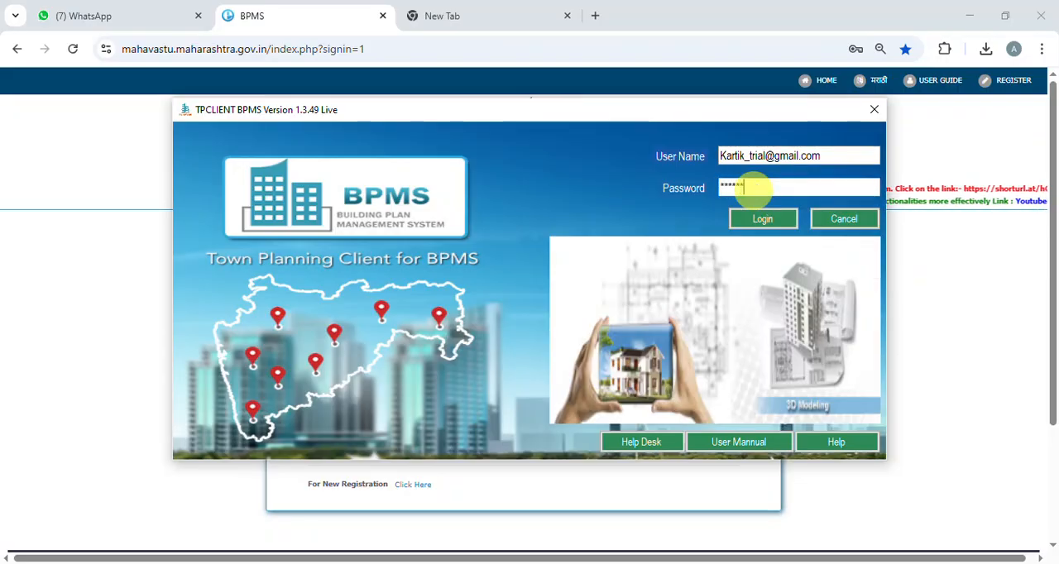
left_click(761, 222)
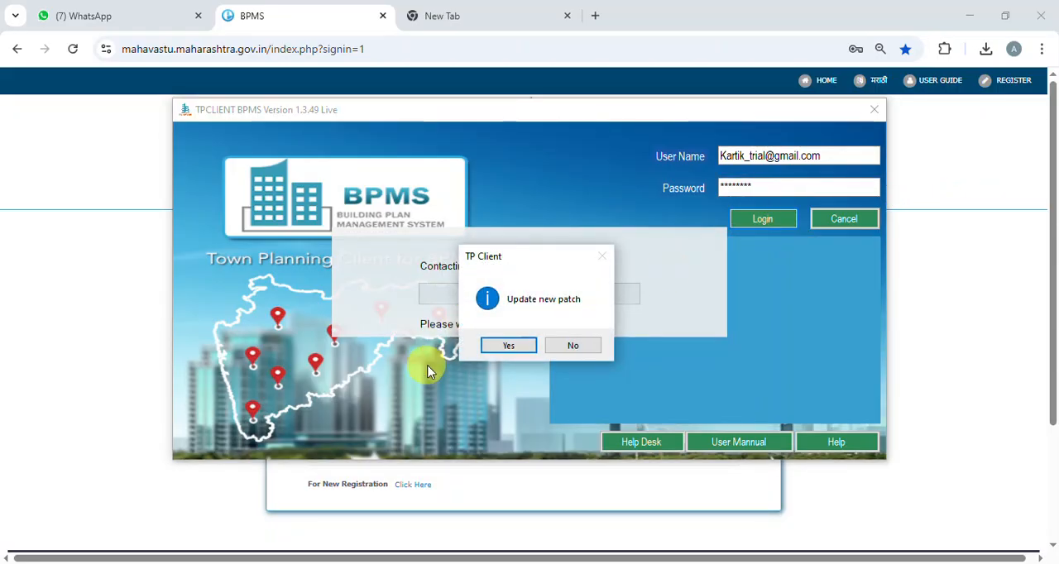
left_click(521, 349)
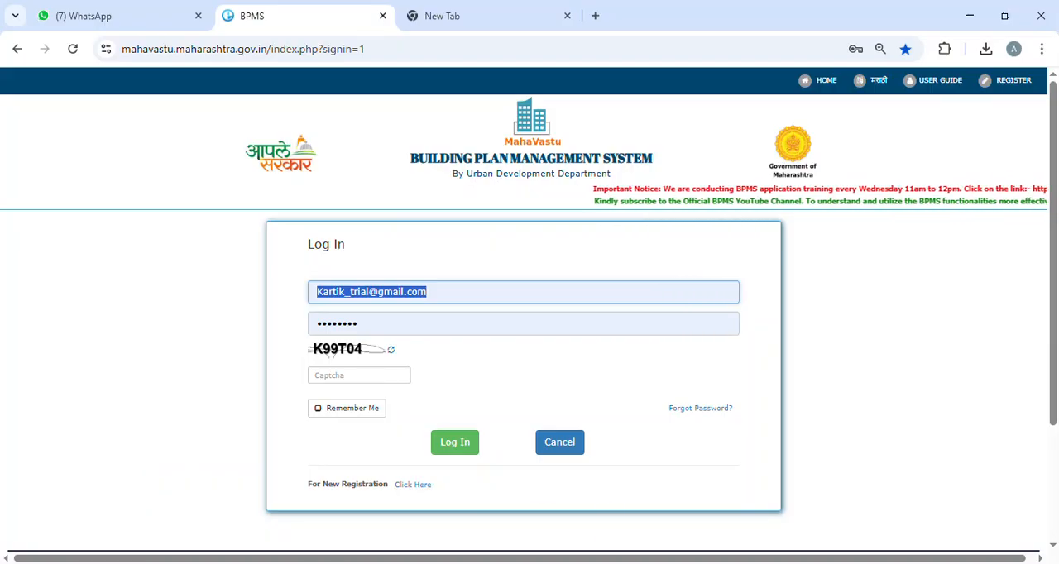
Step: Bring up the updated TP Client 1.3.59 login window and log in with the copied user name and account password
left_click(507, 563)
left_click(172, 105)
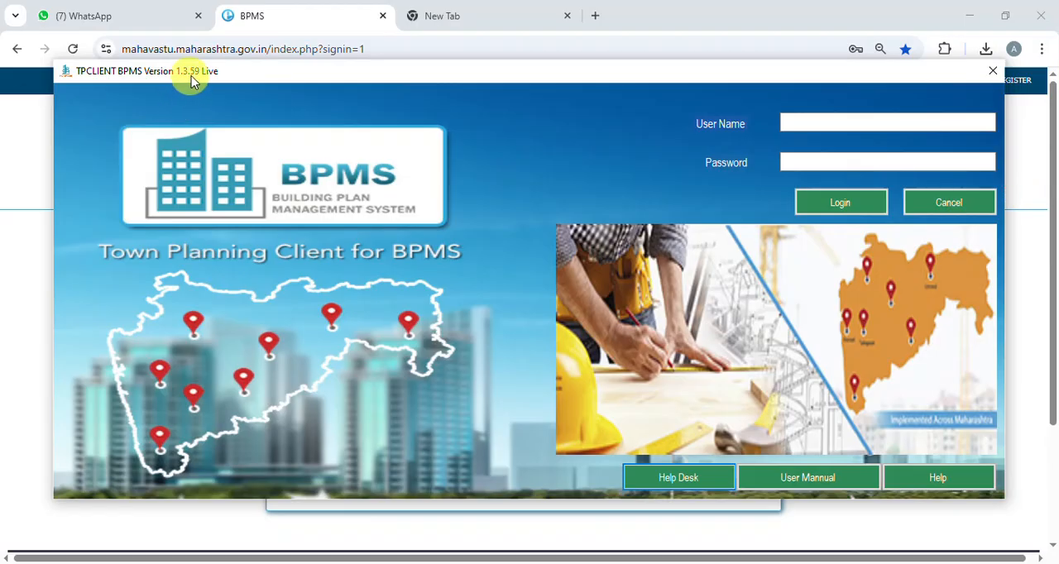
left_click(808, 124)
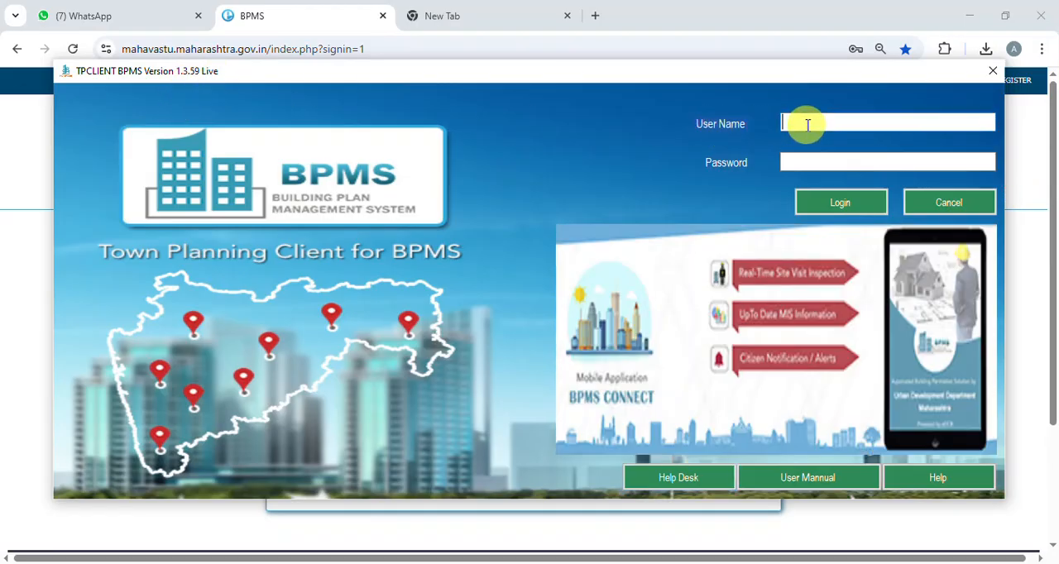
key("ctrl+v")
left_click(818, 161)
type("****")
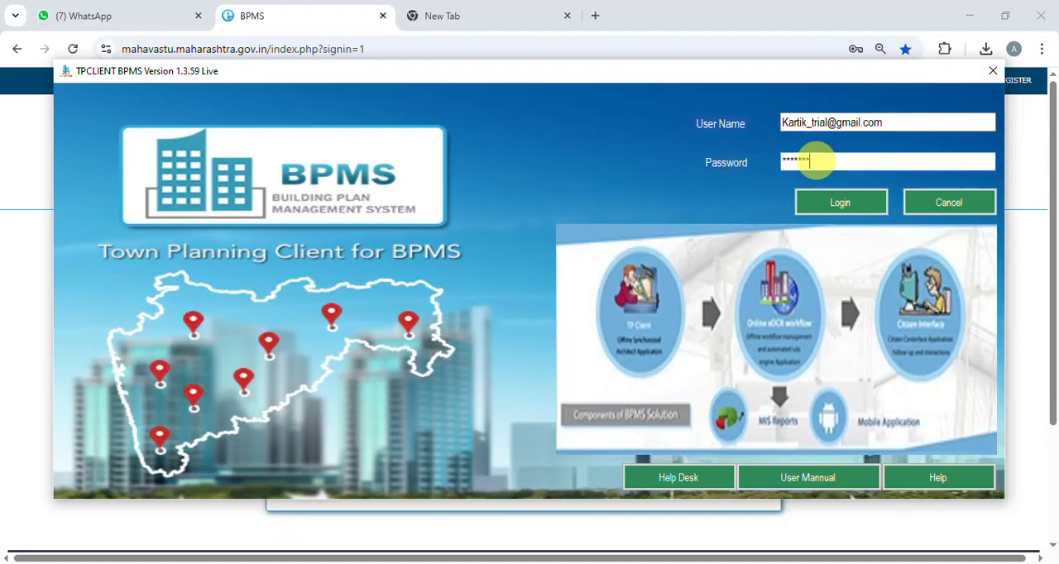
left_click(844, 203)
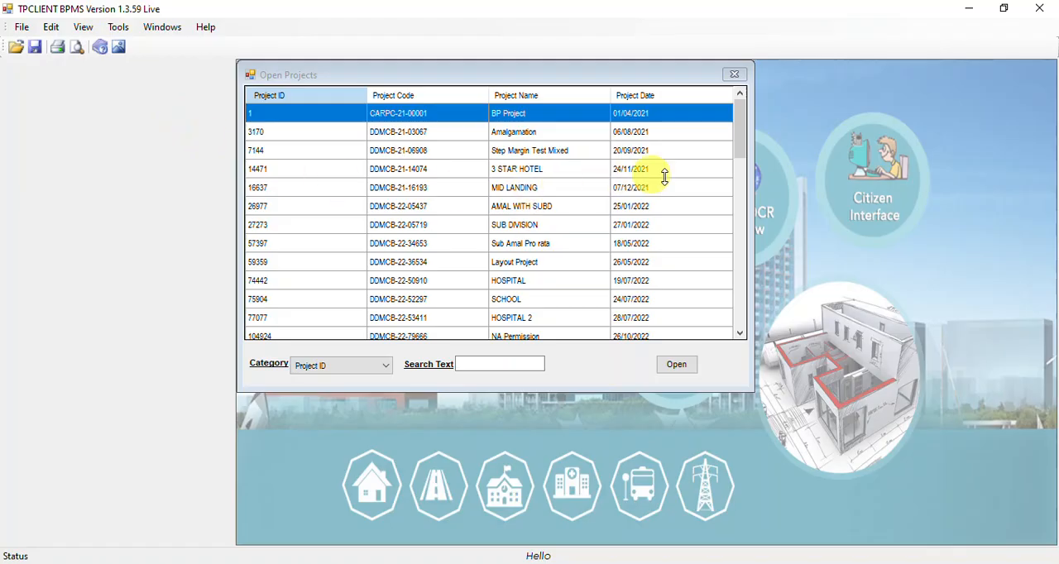
Step: Open the ROS project dated 27/02/2025 from the end of the Open Projects list
left_click_drag(737, 129, 751, 295)
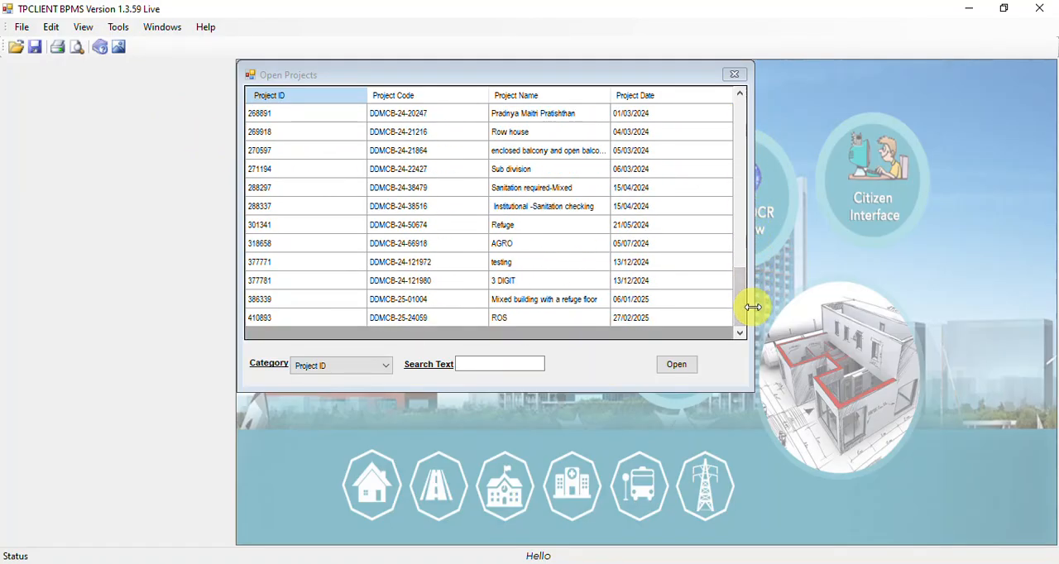
left_click(512, 321)
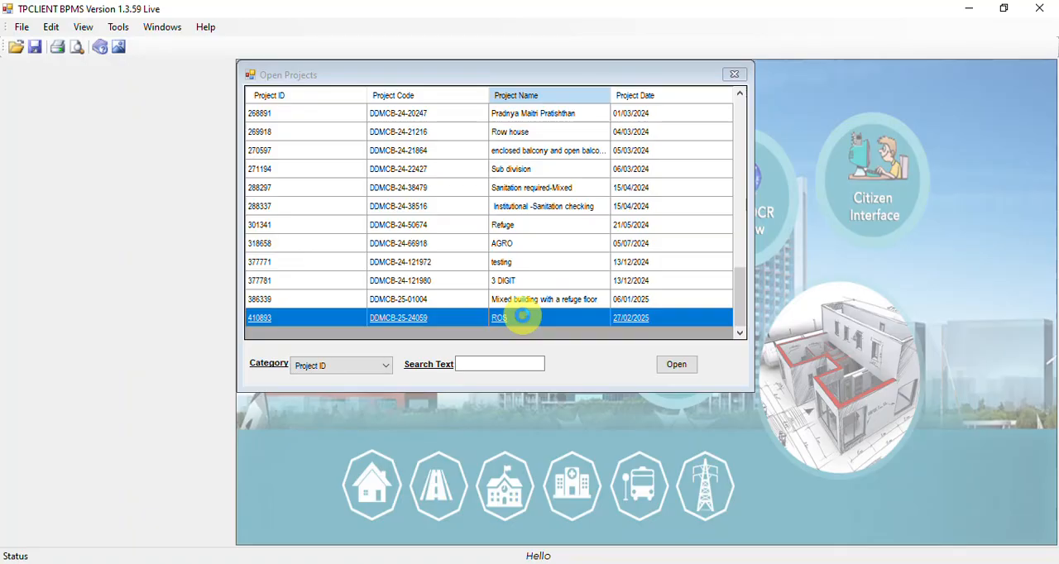
double_click(522, 316)
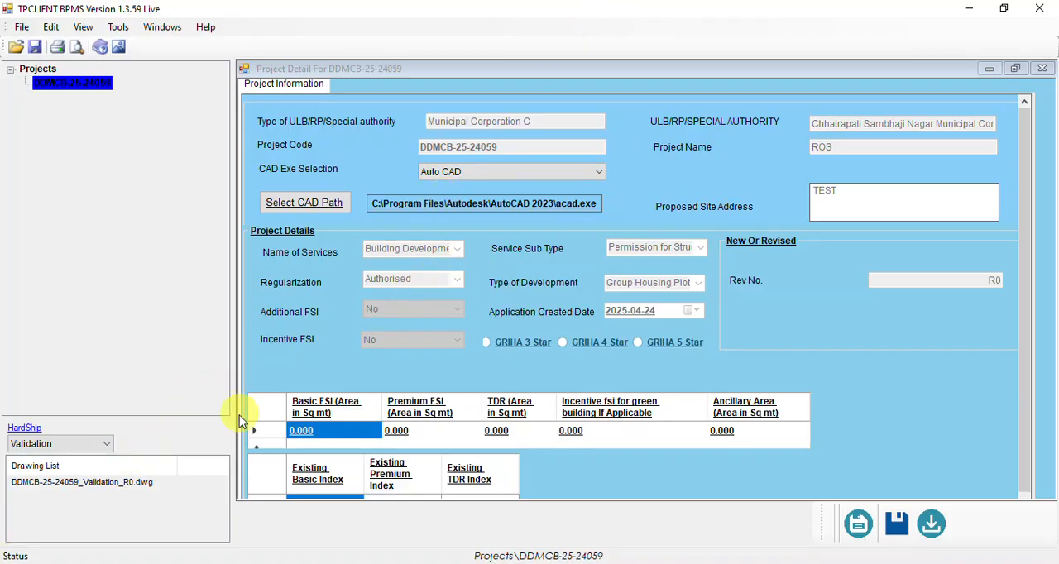
Step: Set the project's CAD path to acad.exe in C:\Program Files\Autodesk\AutoCAD 2021
left_click(302, 206)
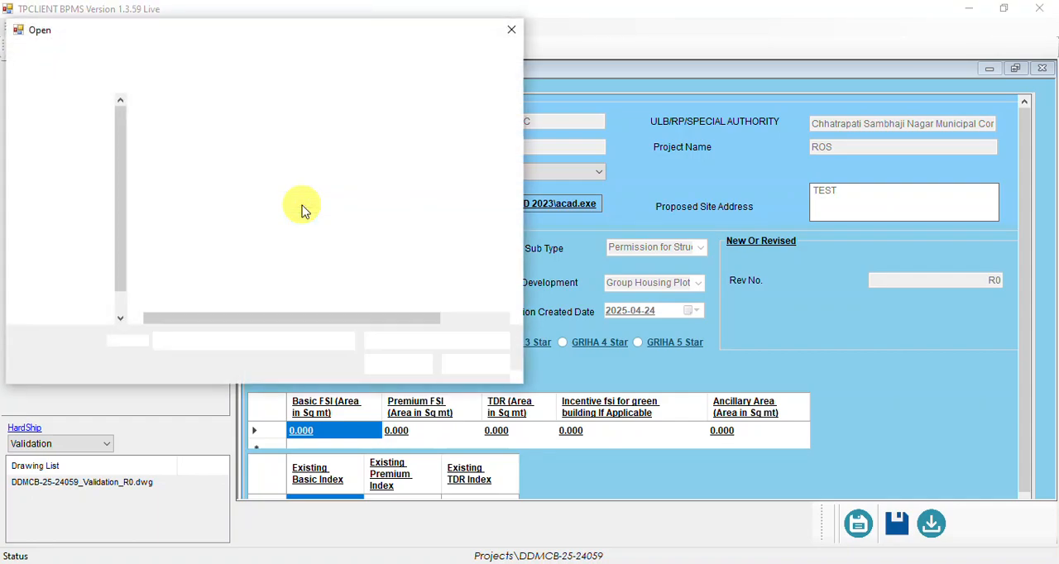
scroll(91, 298, "down", 3)
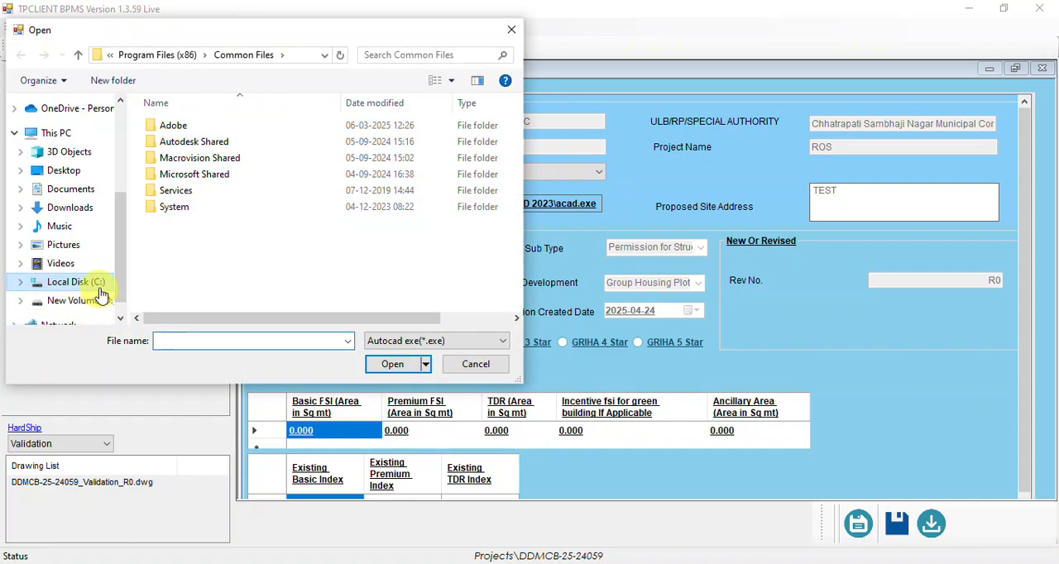
left_click(100, 282)
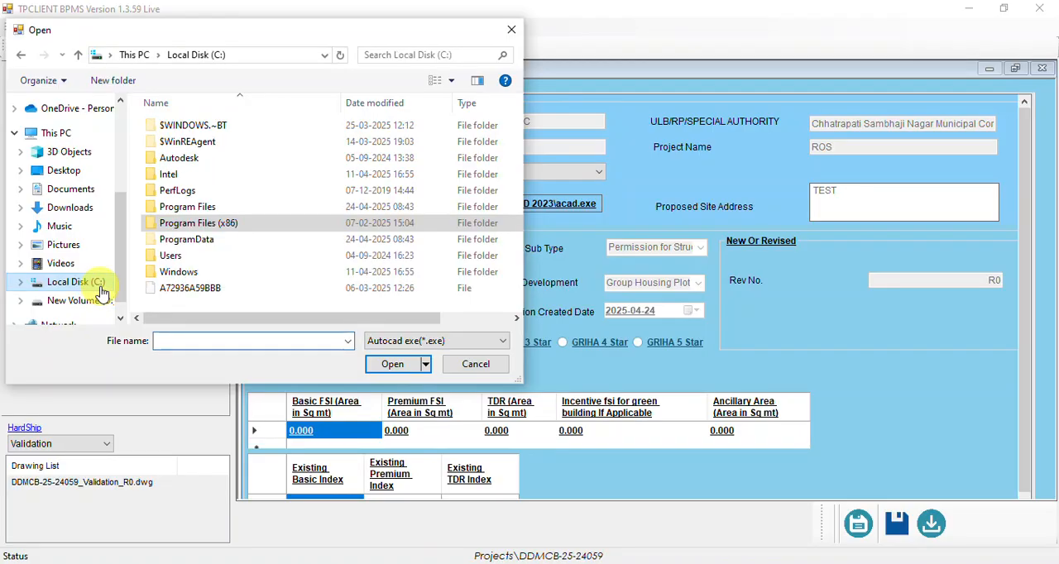
double_click(179, 208)
left_click(188, 159)
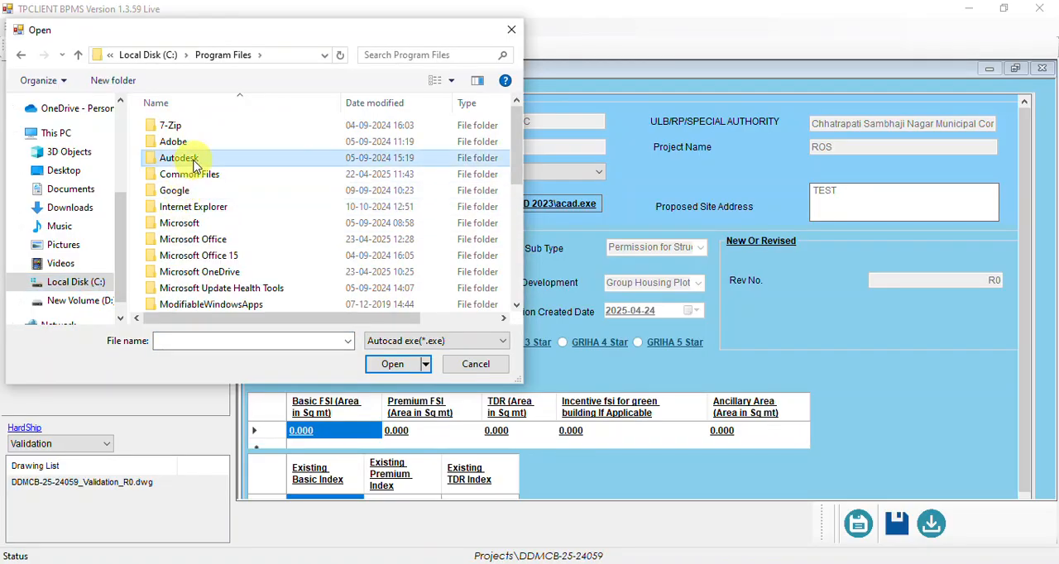
double_click(188, 158)
double_click(204, 143)
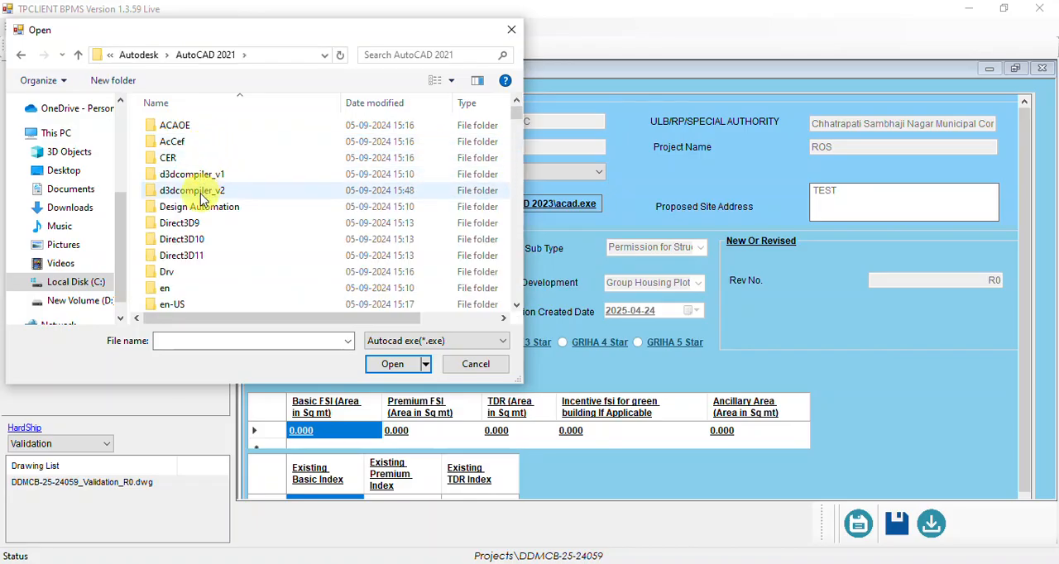
key("a")
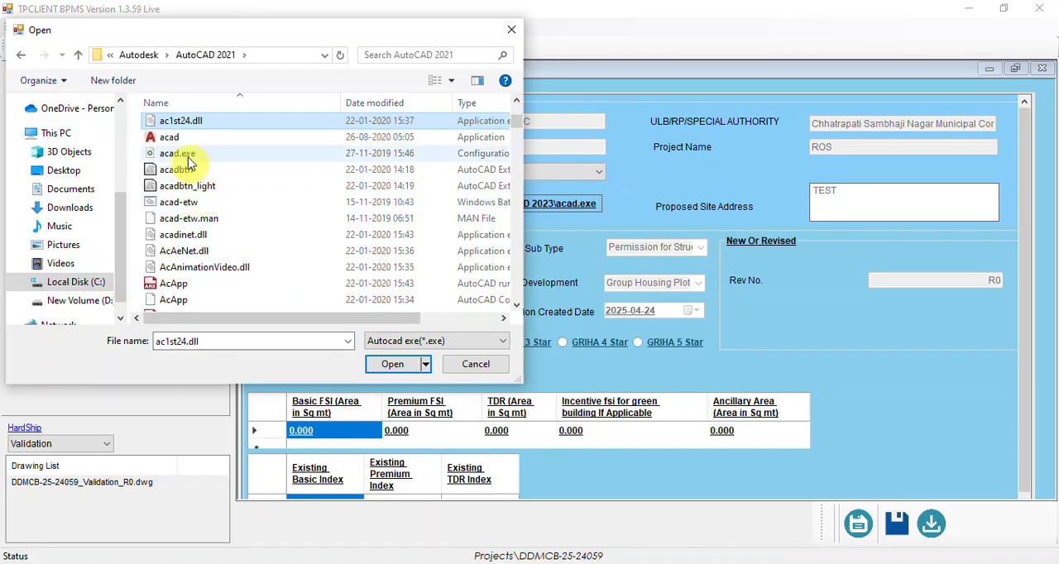
double_click(180, 138)
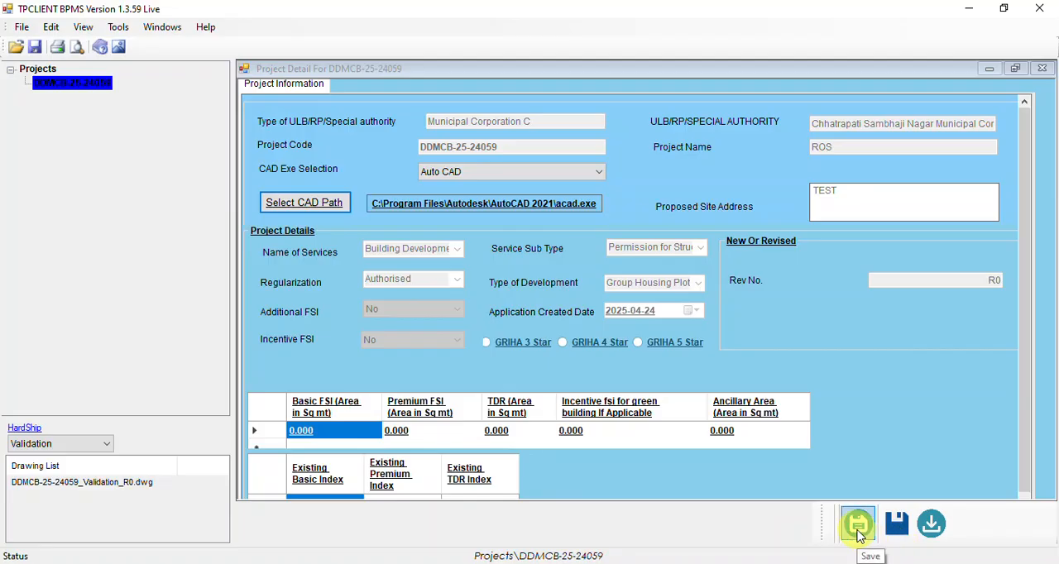
double_click(115, 487)
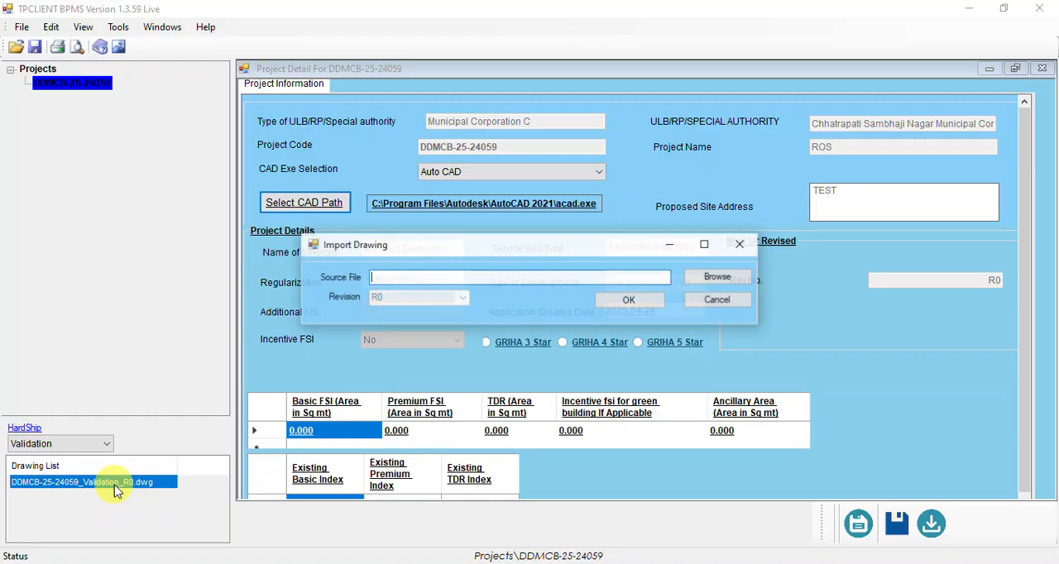
left_click(728, 279)
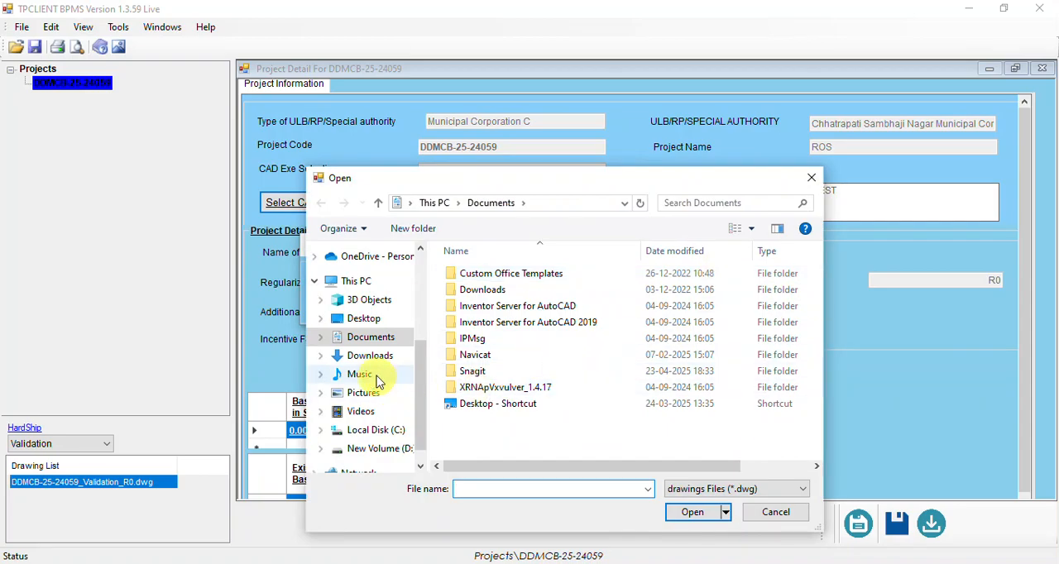
left_click(376, 430)
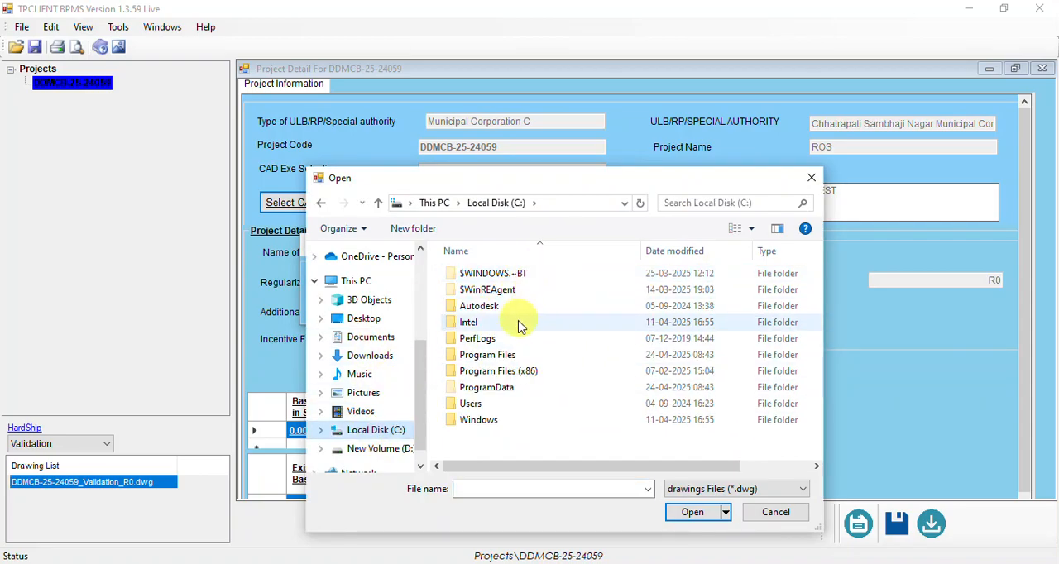
double_click(487, 355)
left_click(767, 513)
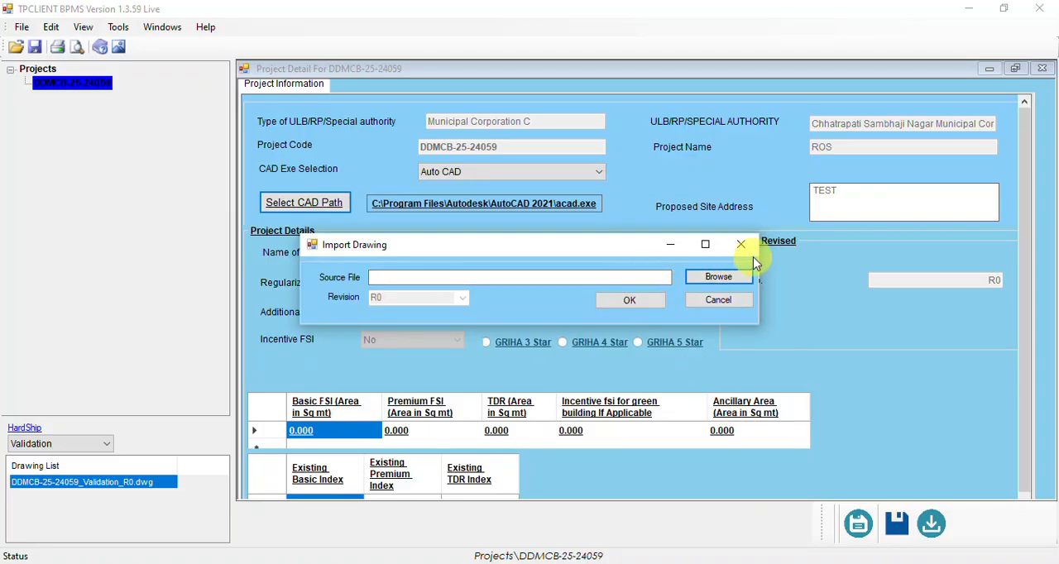
left_click(744, 249)
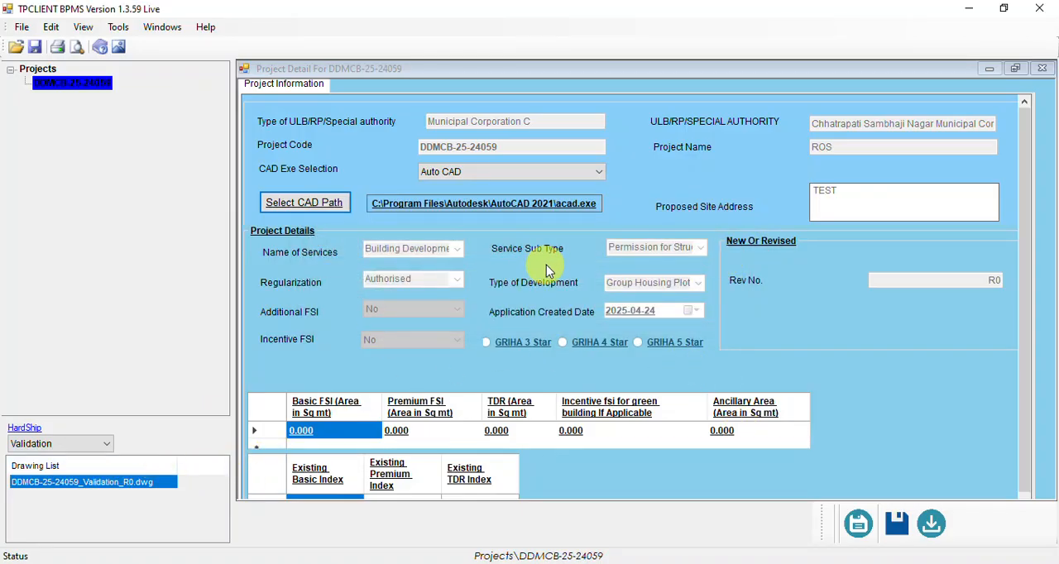
Step: Open DDMCB-25-24059_Validation_R0.dwg from the drawing list, agree to start the ACAD environment, and acknowledge AutoCAD's application-loaded message
double_click(95, 489)
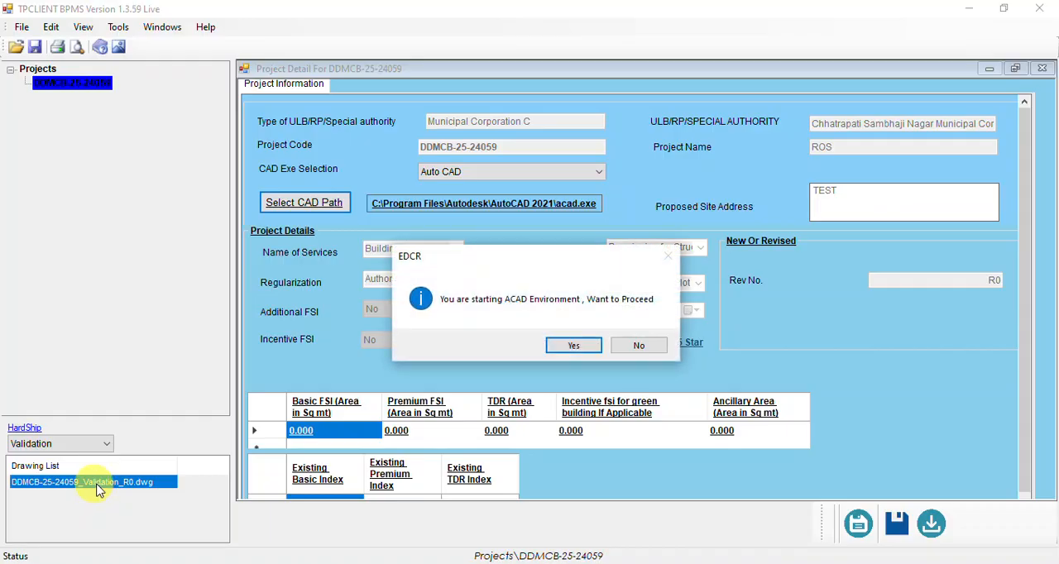
left_click(582, 344)
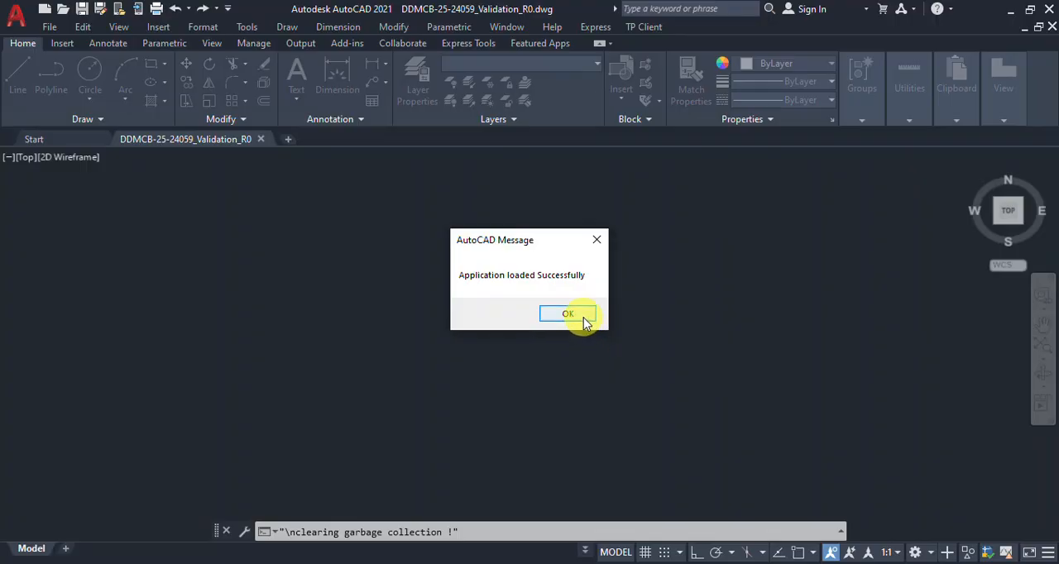
left_click(567, 314)
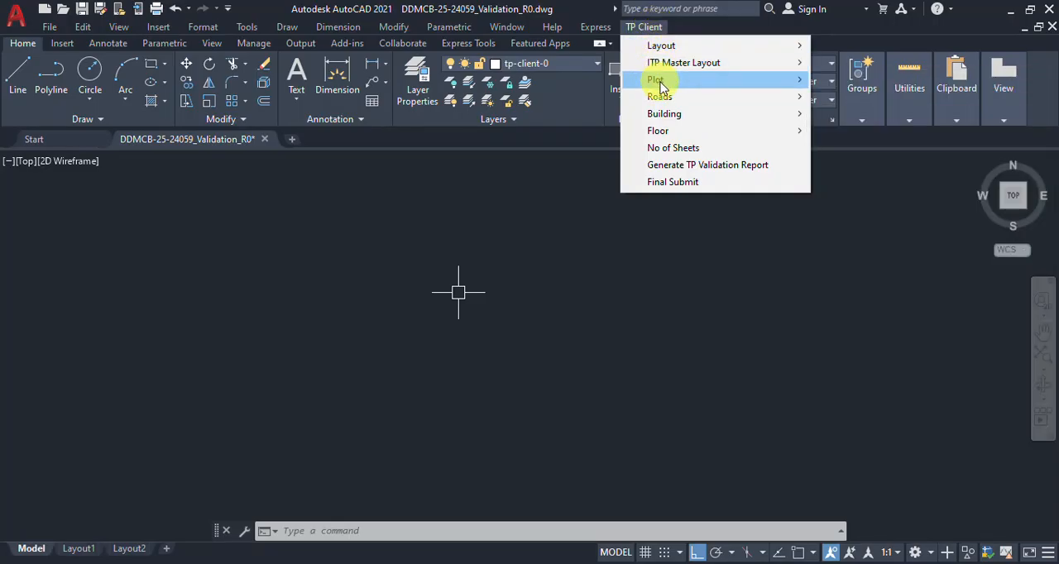
mouse_move(695, 131)
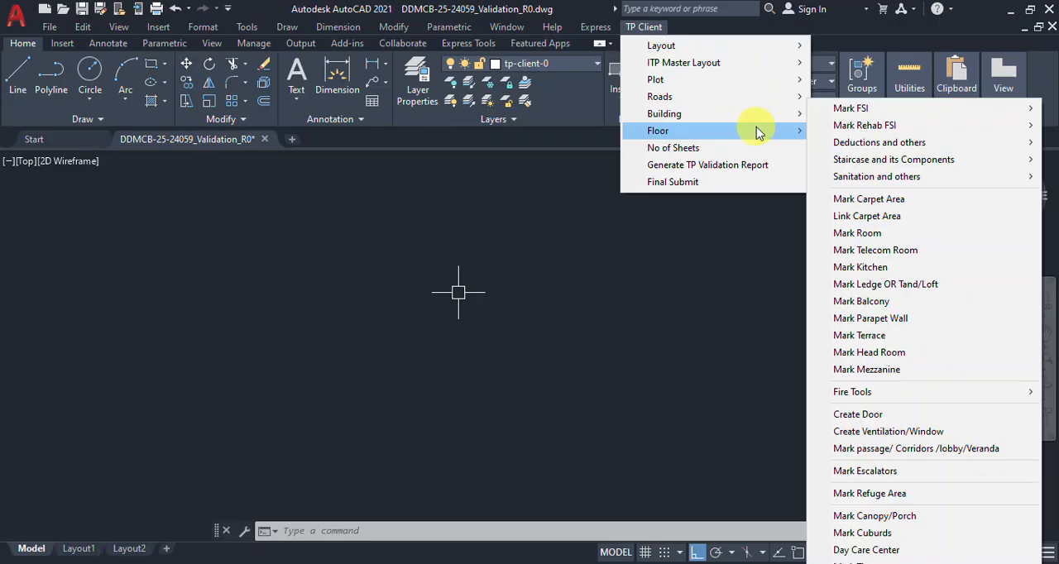
left_click(666, 335)
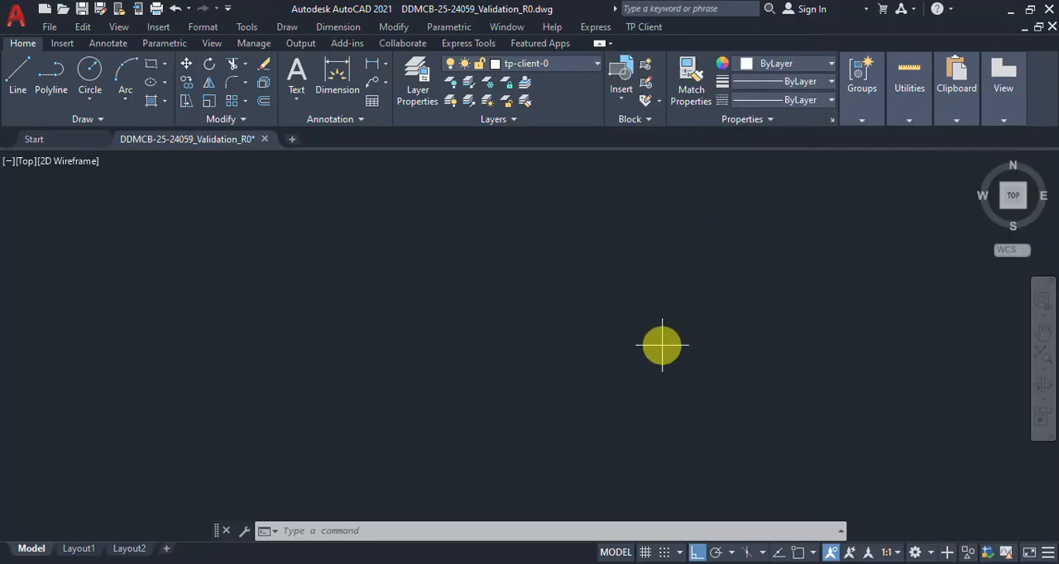
left_click(662, 346)
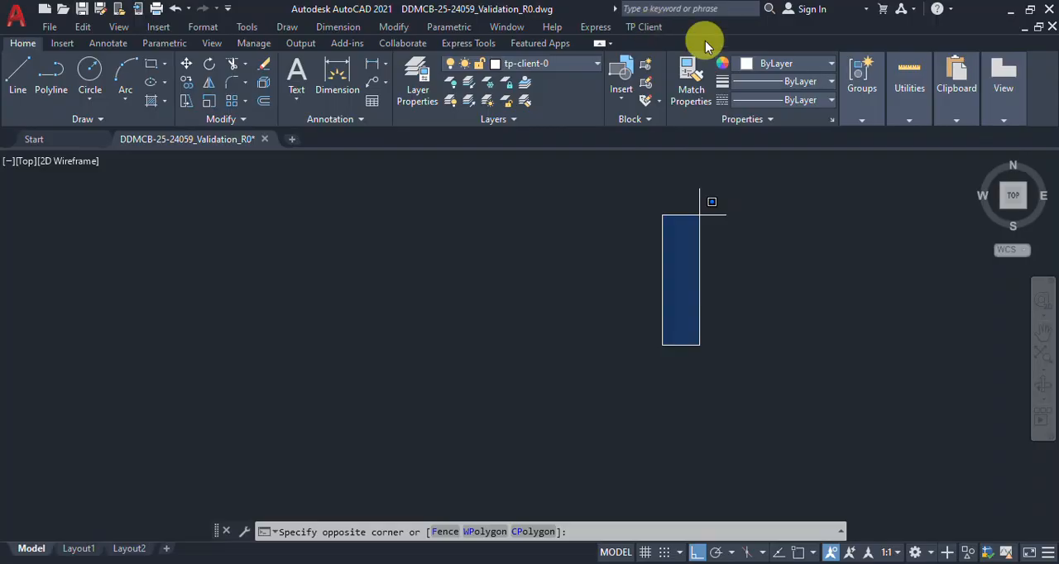
left_click(650, 33)
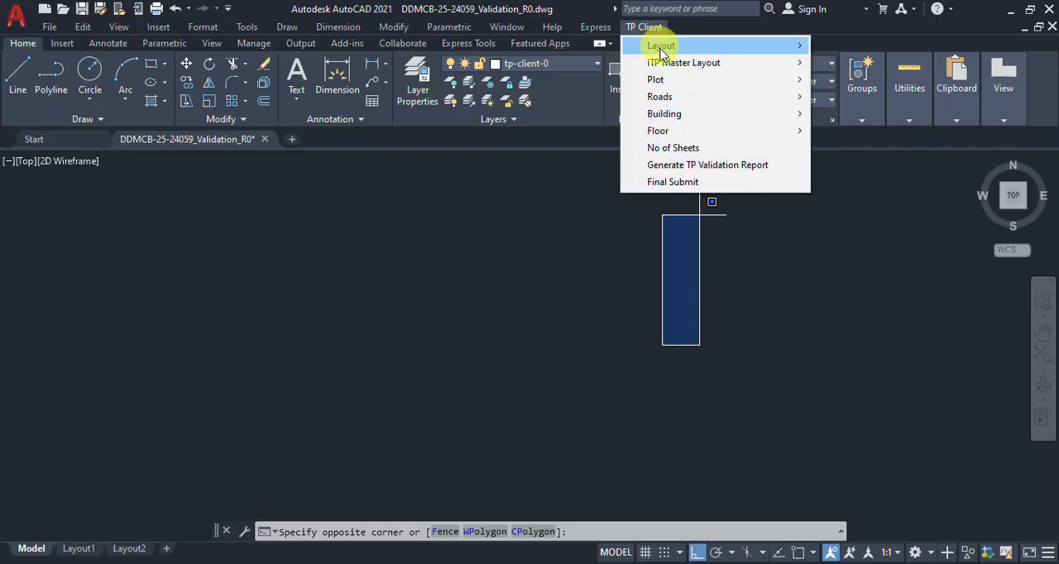
mouse_move(670, 129)
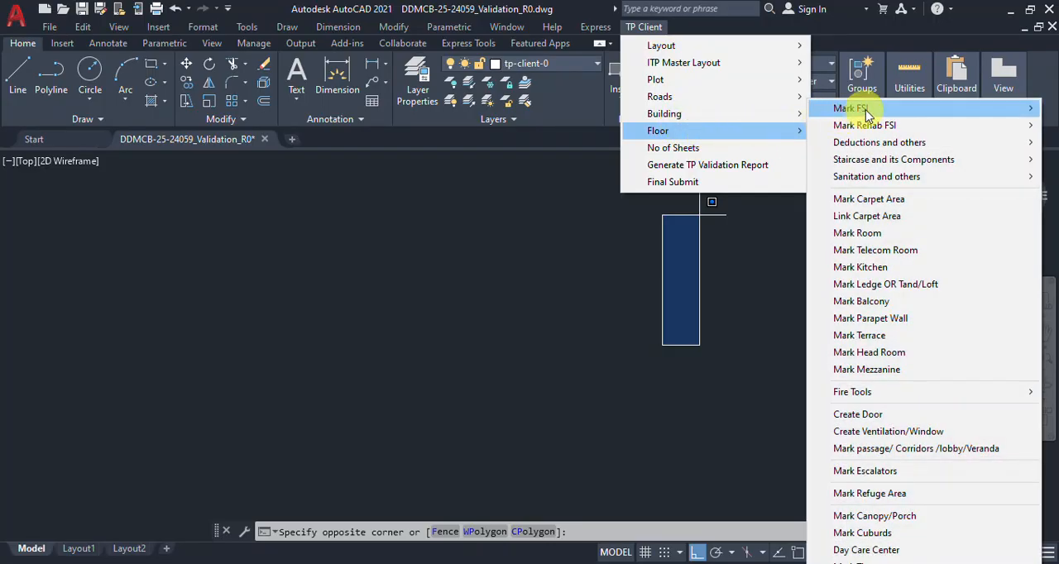
mouse_move(867, 114)
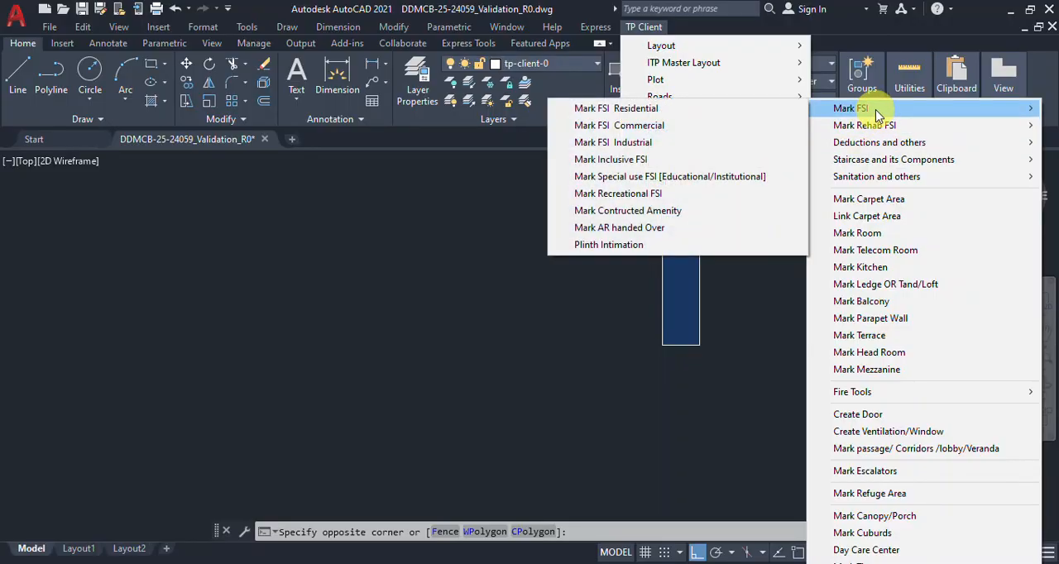
Step: Run MENULOAD with ~ as the customization file name and unload the TPC customization group
left_click(563, 310)
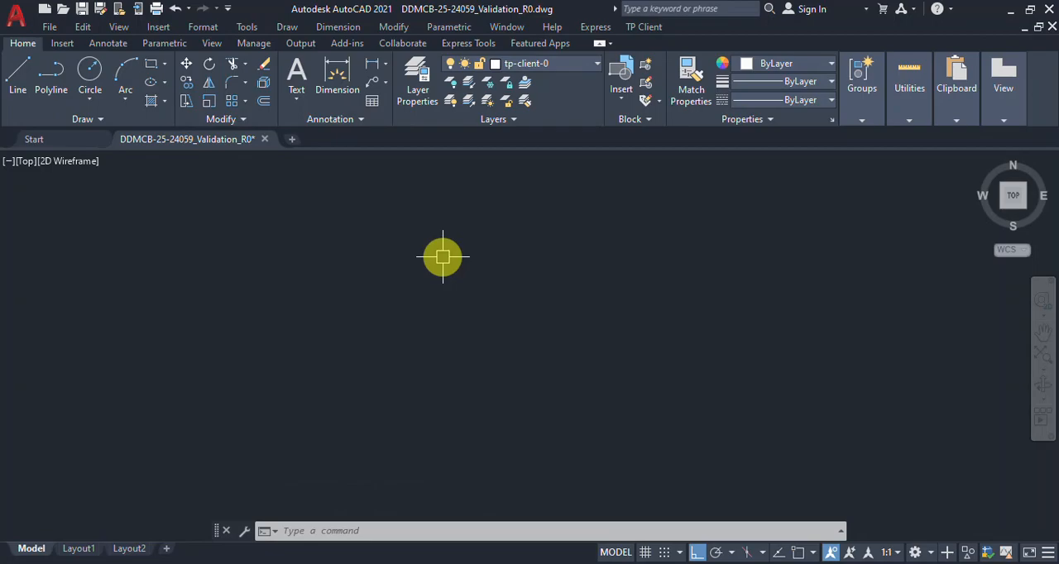
type("menuload")
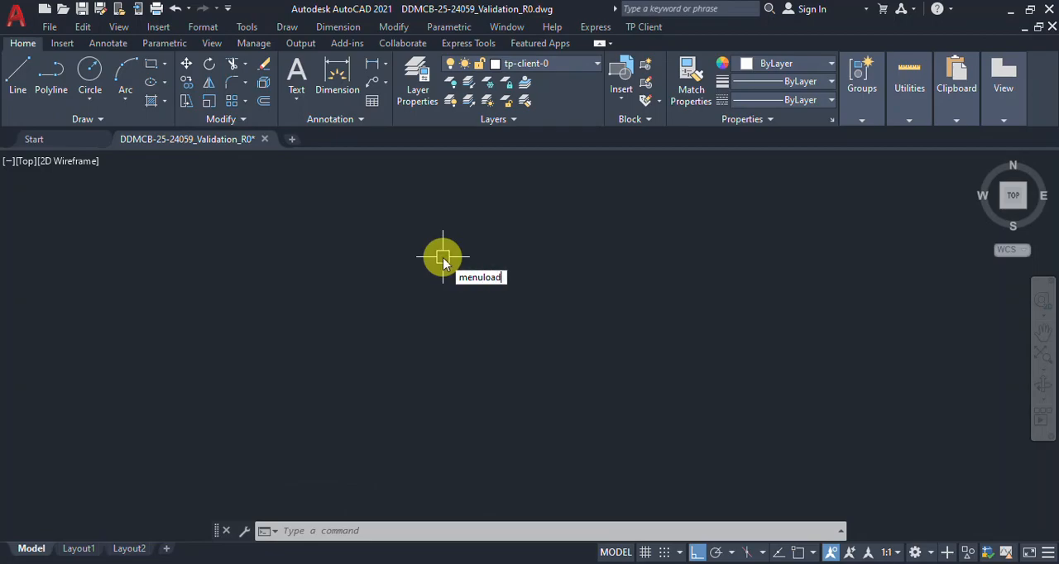
key("Return")
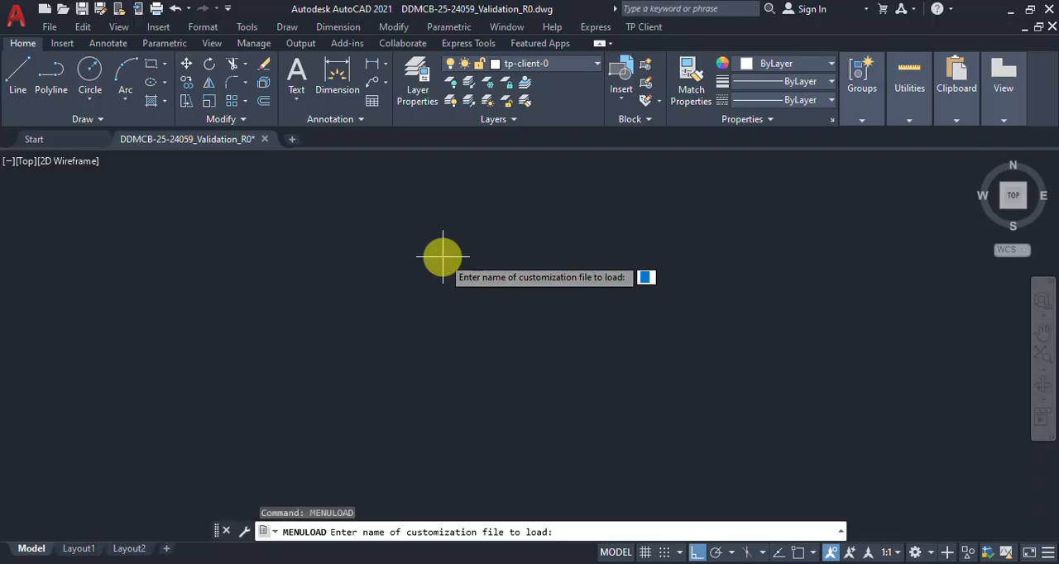
type("~")
key("Return")
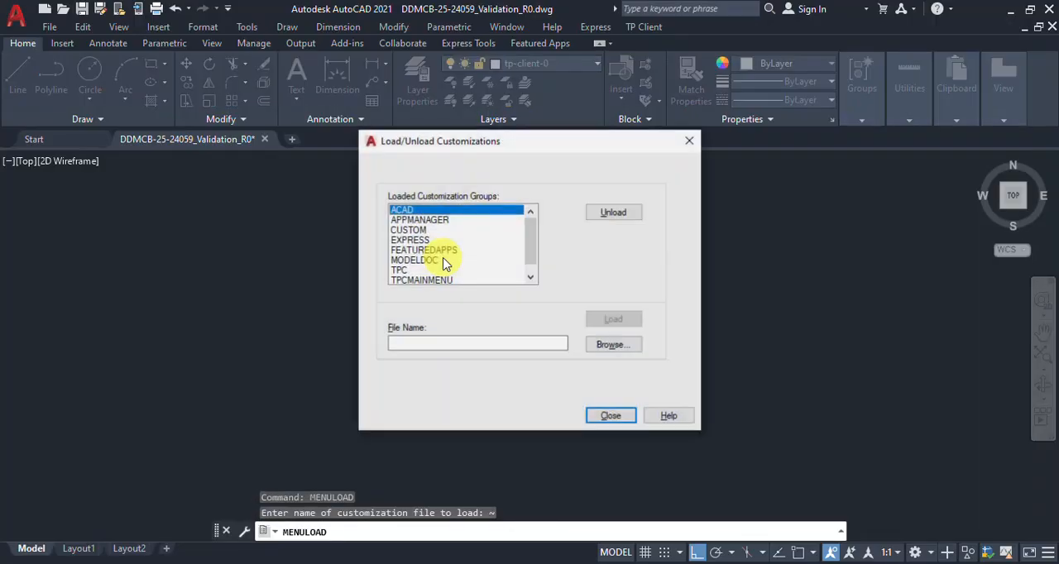
left_click(420, 271)
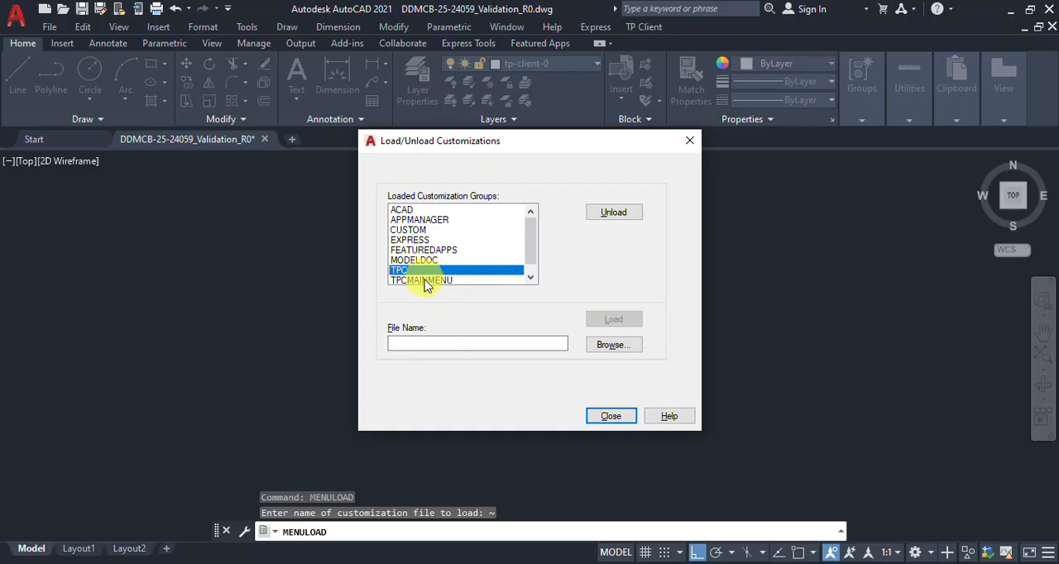
left_click(424, 281)
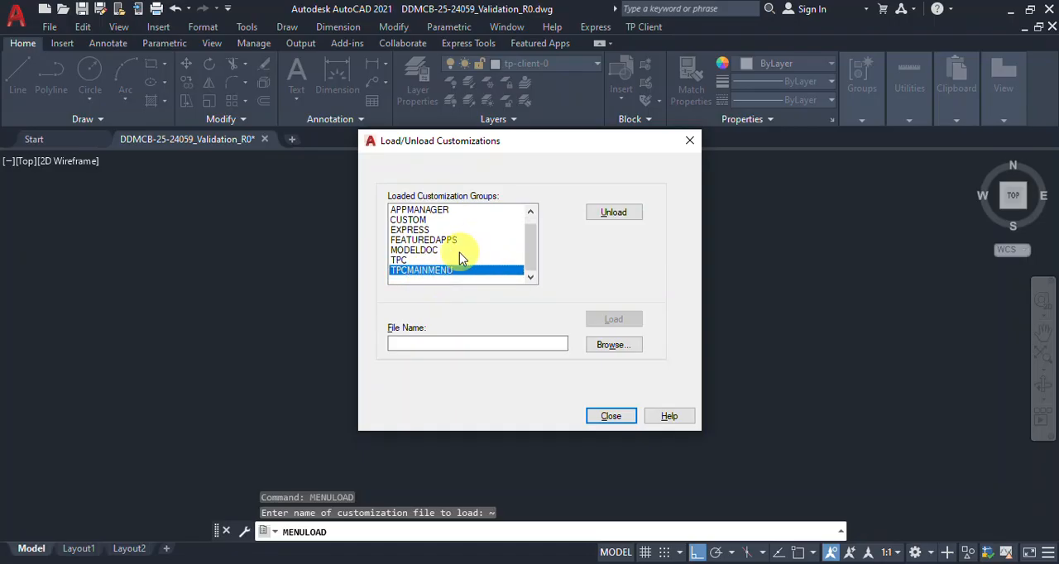
left_click(447, 260)
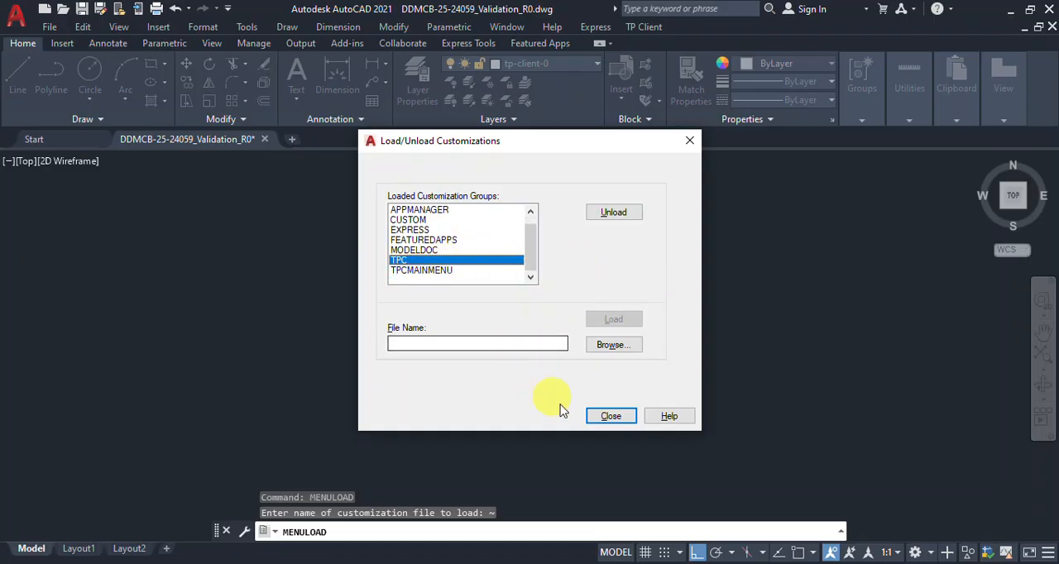
left_click(613, 214)
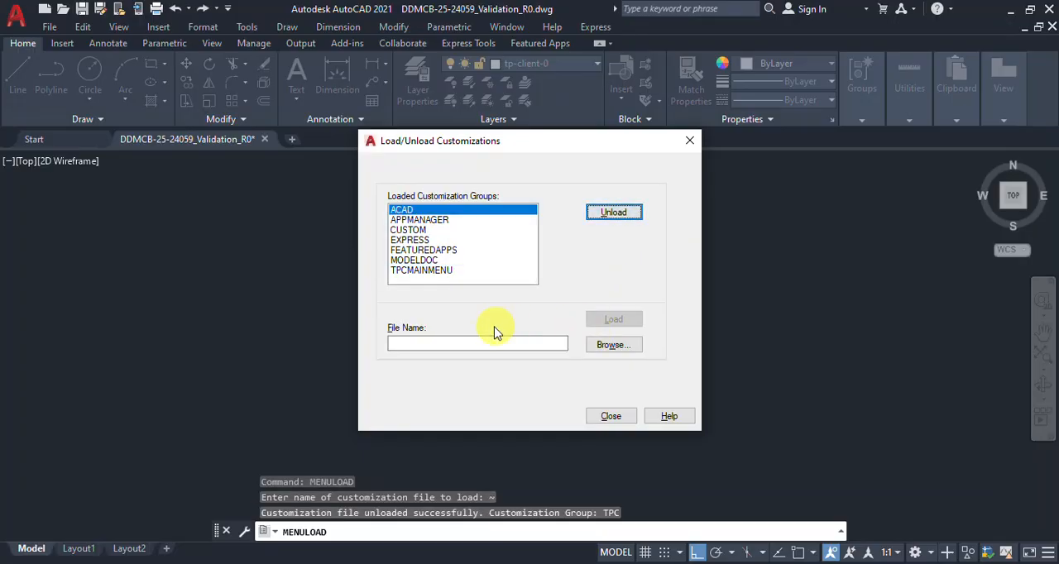
Step: Unload the TPCMAINMENU customization group and close the Load/Unload Customizations dialog
left_click(420, 272)
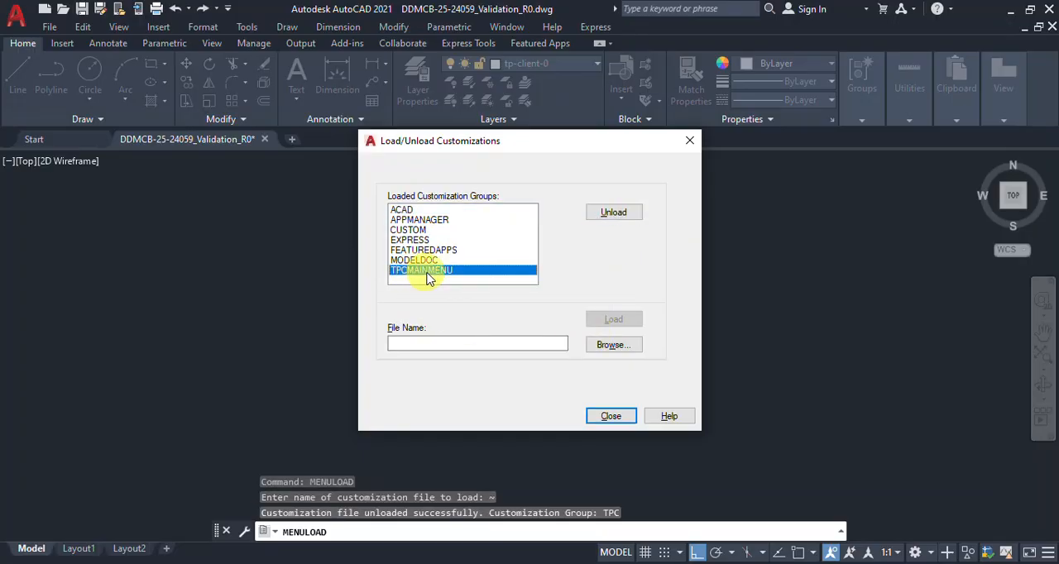
left_click(610, 215)
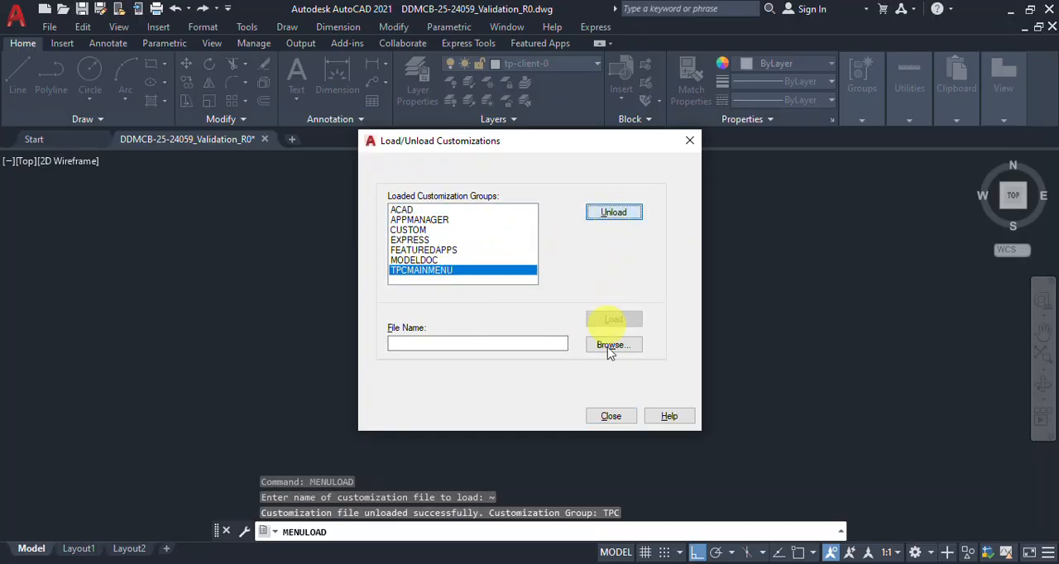
left_click(608, 418)
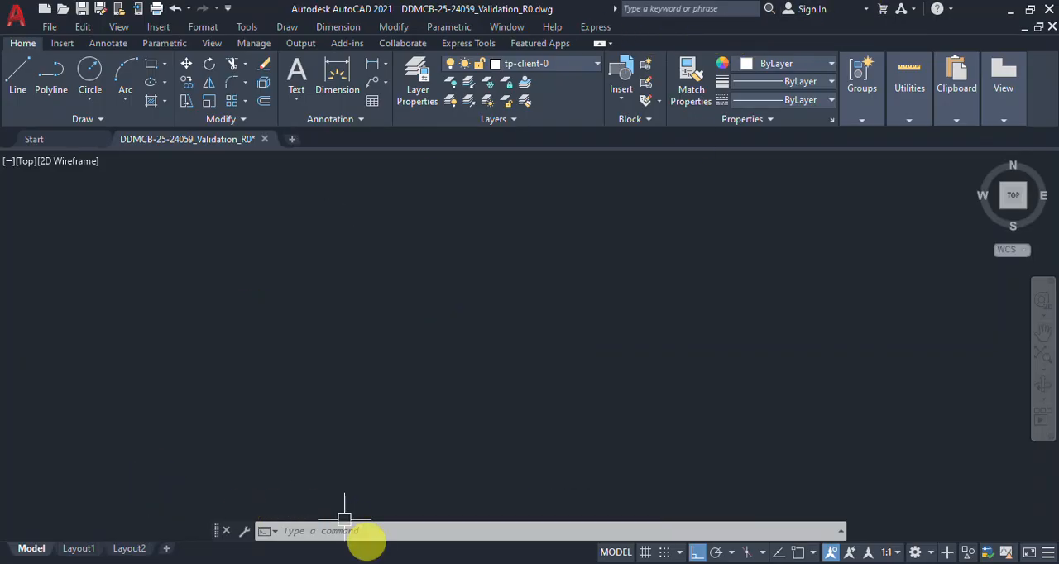
Step: Switch to File Explorer and look through the CAD folder in C:\Program Files\TP Client\TPC_PRD\SOFT, ending back in SOFT
left_click(433, 563)
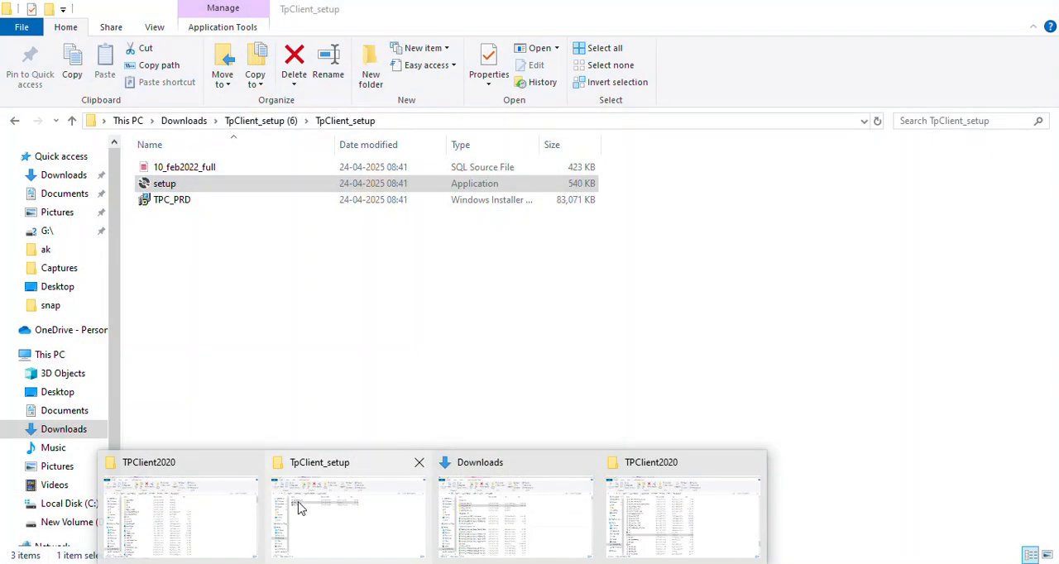
left_click(300, 508)
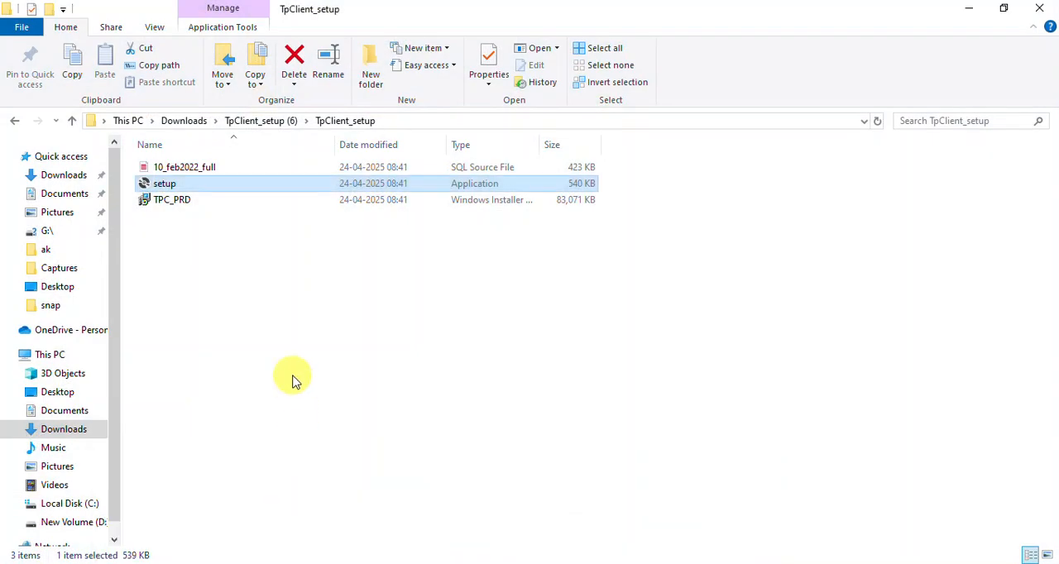
key("alt+Left")
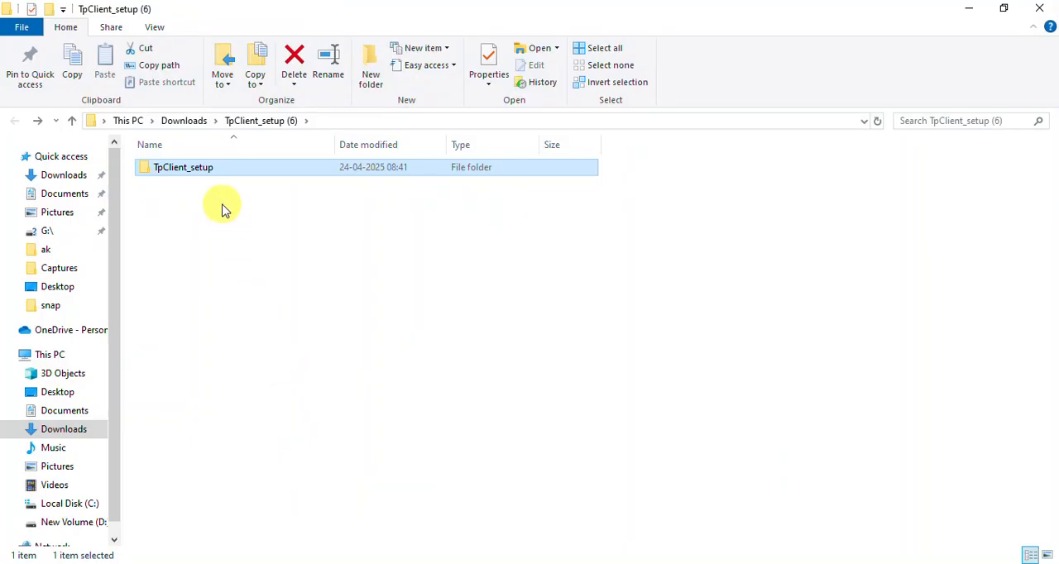
left_click(71, 503)
double_click(214, 249)
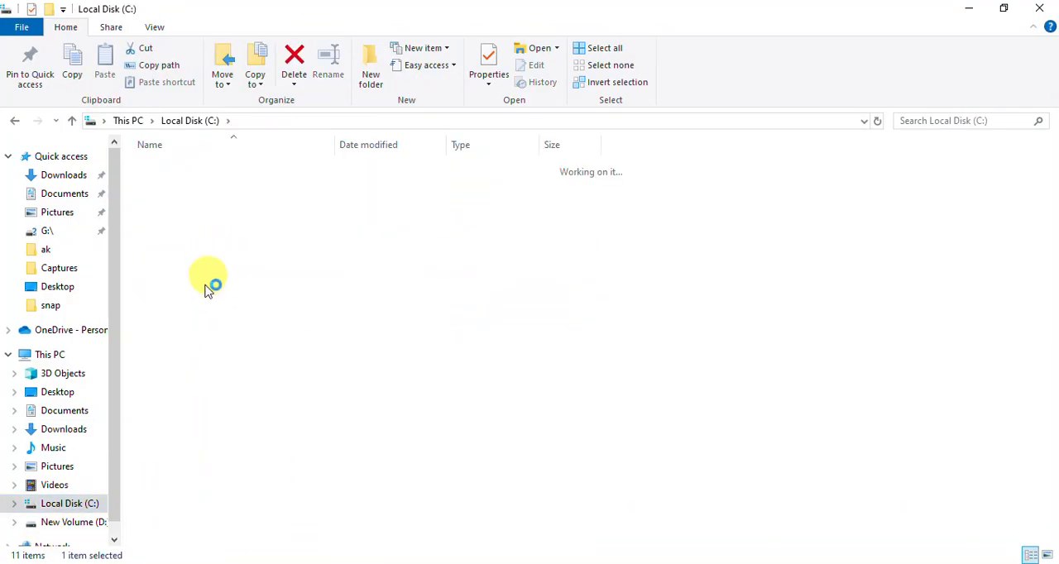
left_click(192, 313)
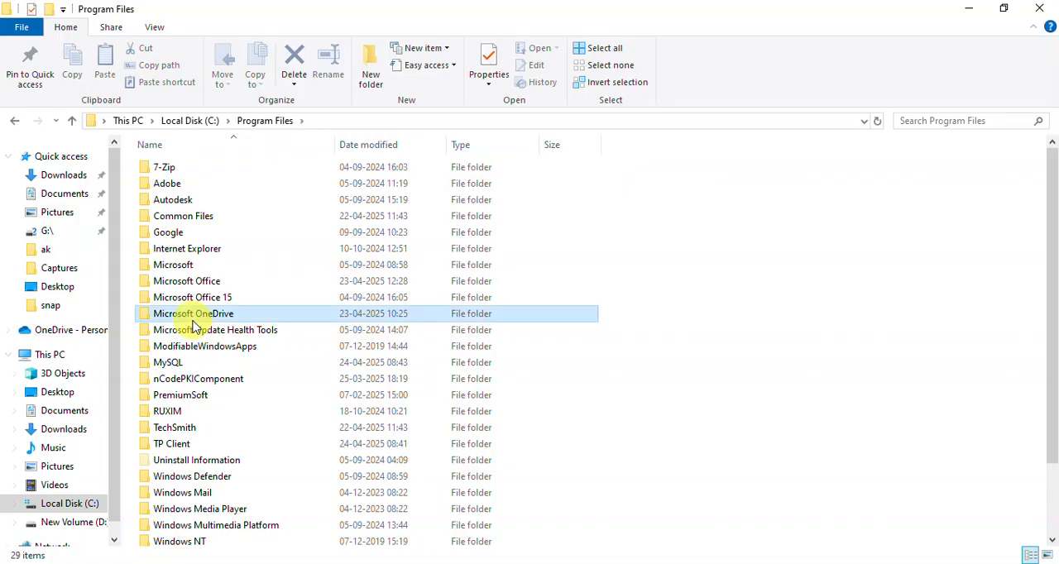
double_click(176, 443)
double_click(187, 166)
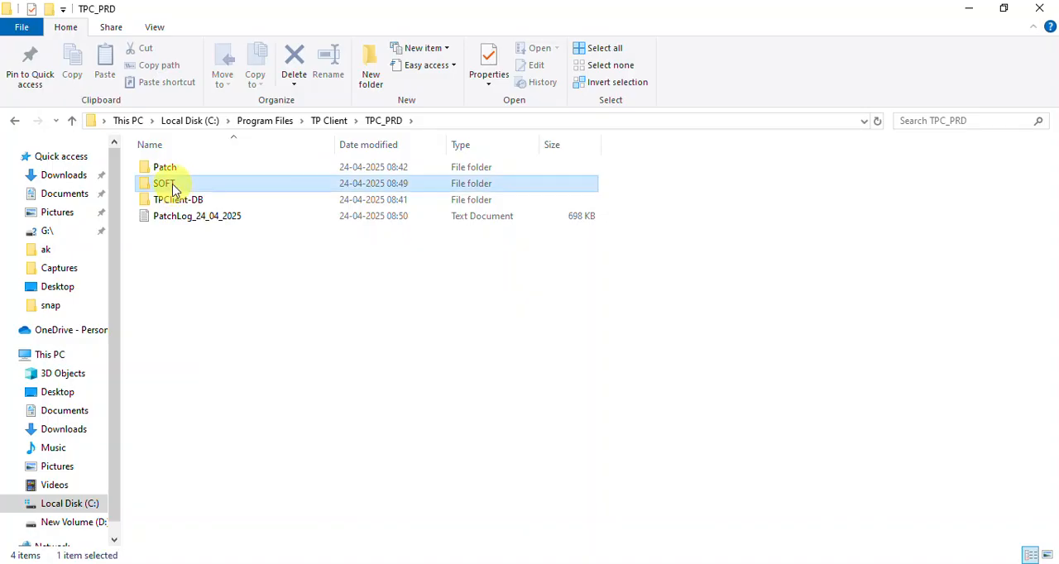
double_click(173, 188)
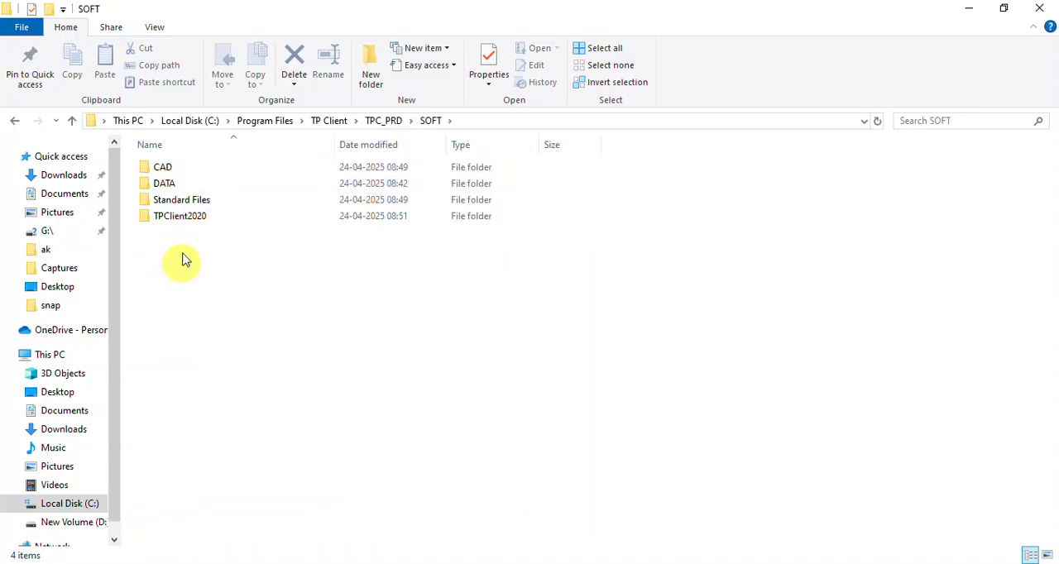
double_click(172, 171)
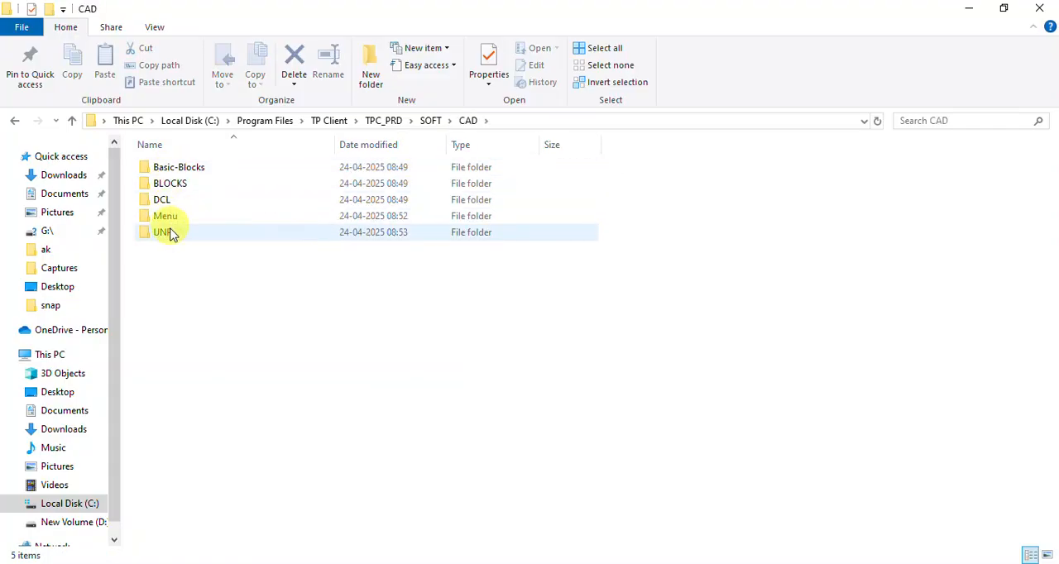
key("alt+Left")
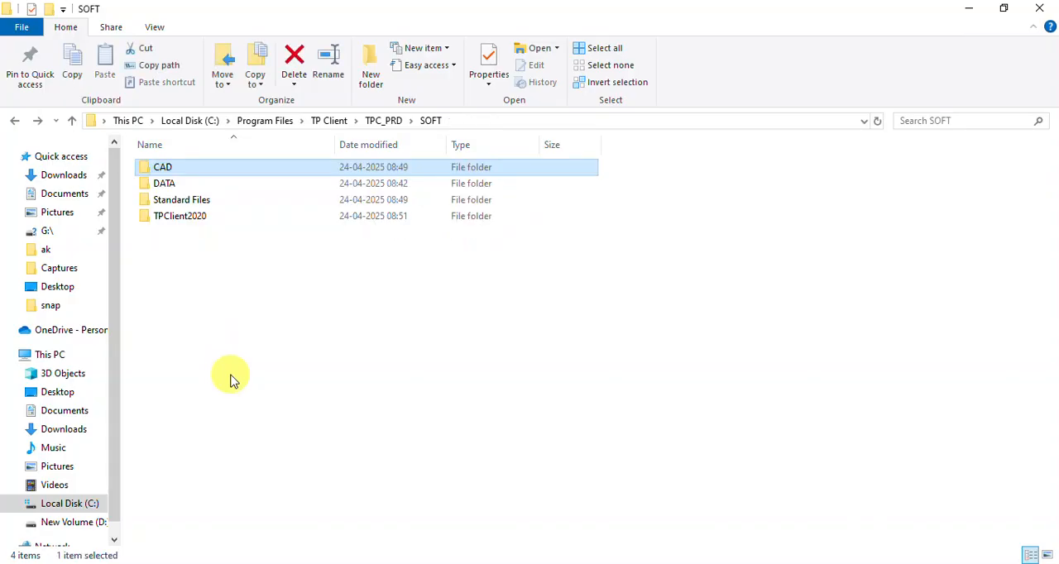
Step: View the installer files in the TpClient_setup folder within TpClient_setup (6) in Downloads
left_click(68, 430)
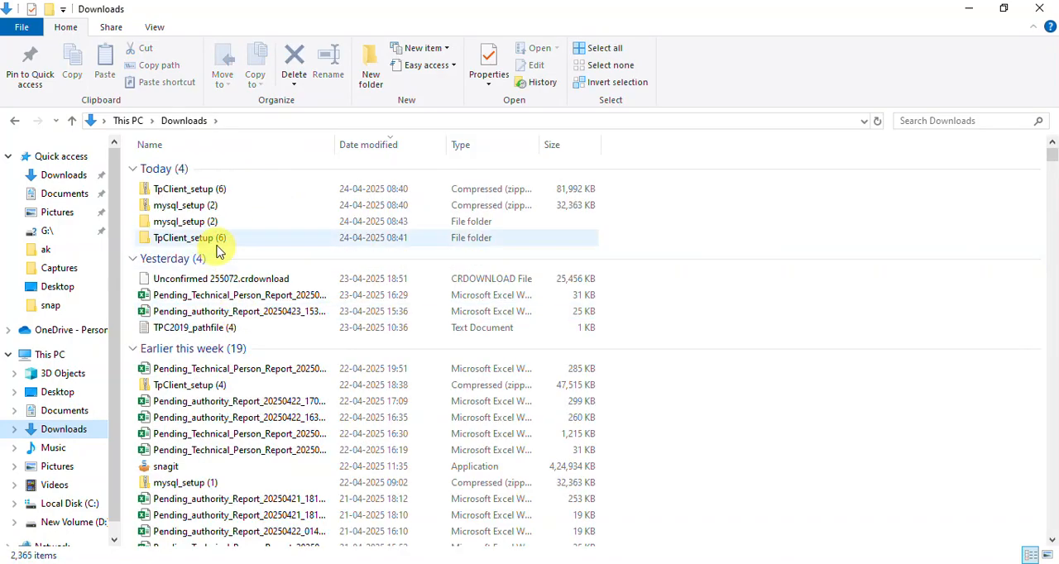
double_click(220, 240)
double_click(190, 168)
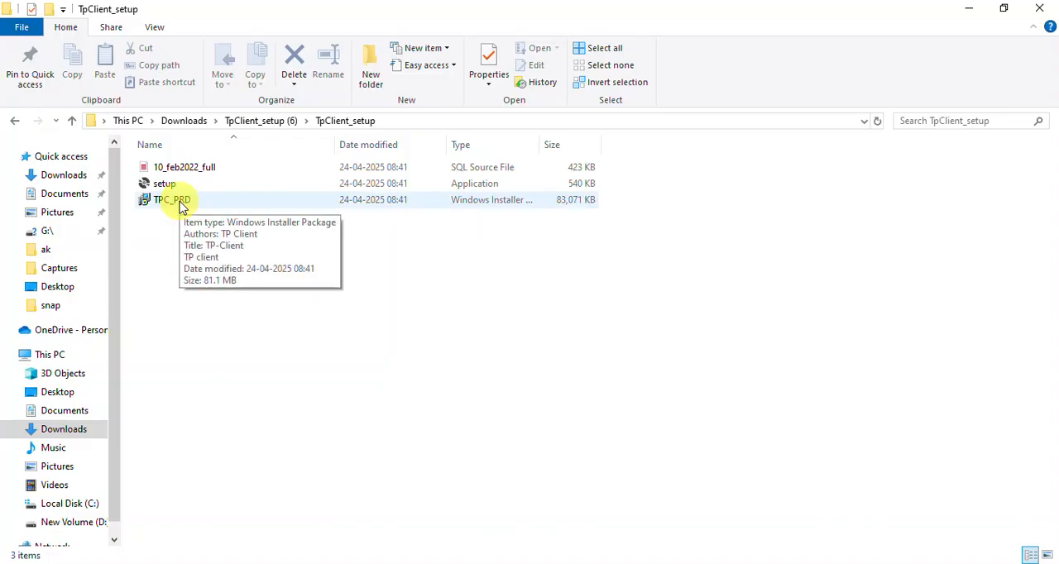
Step: Go from the C: drive through Program Files, TP Client and TPC_PRD to view the SOFT folder
left_click(83, 505)
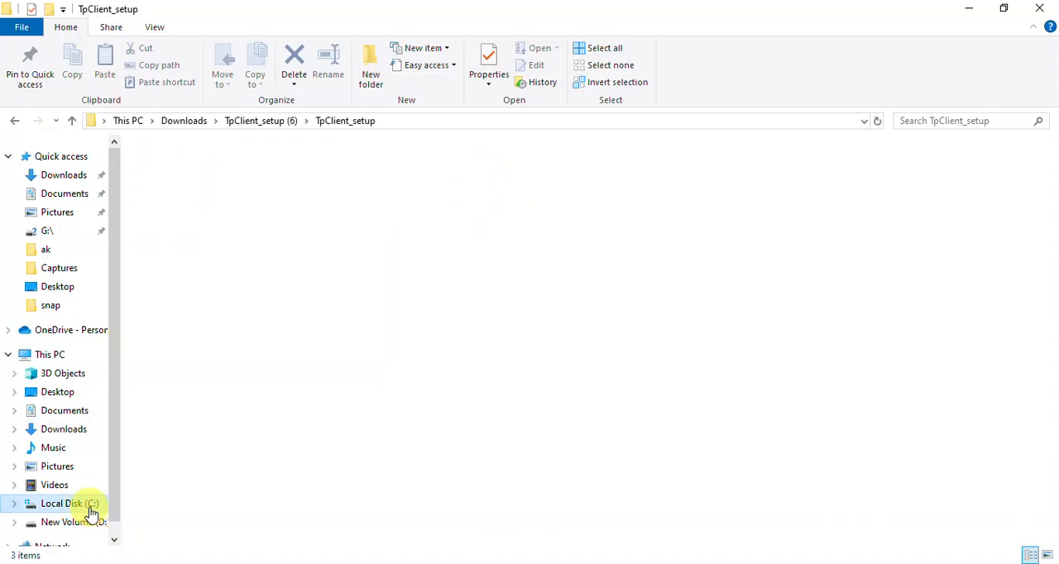
double_click(192, 250)
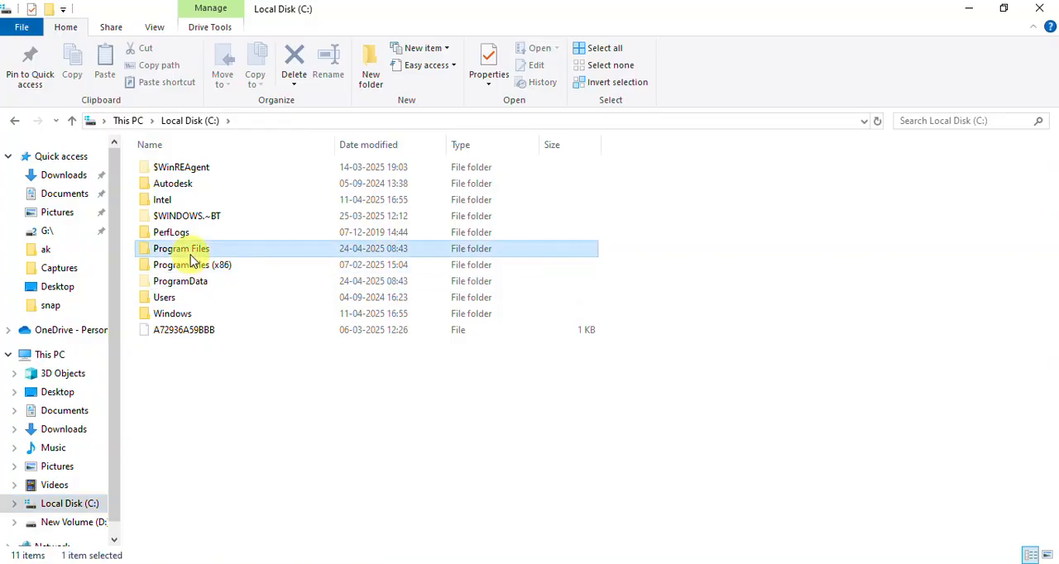
double_click(169, 443)
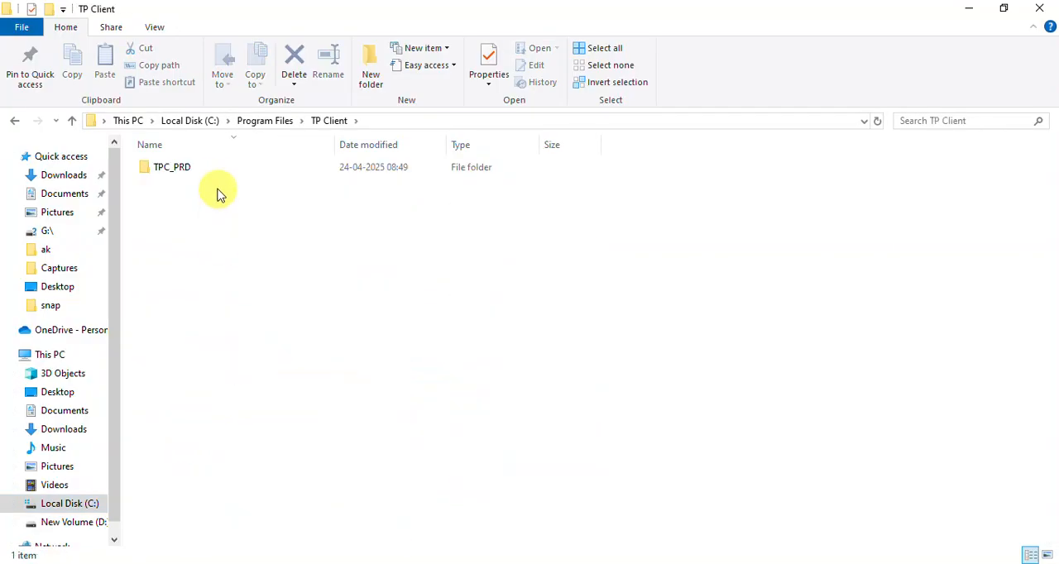
double_click(199, 170)
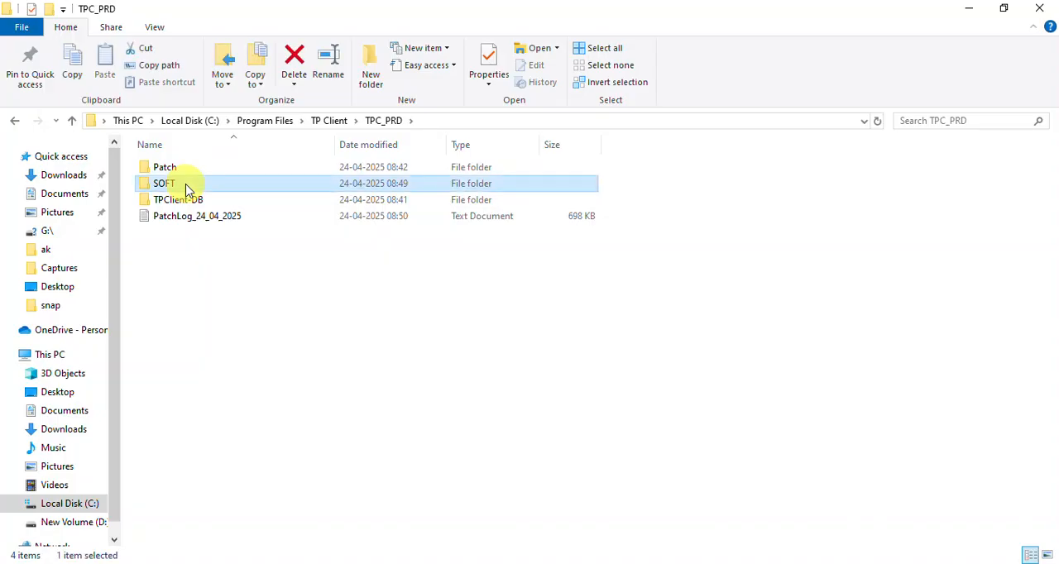
double_click(187, 185)
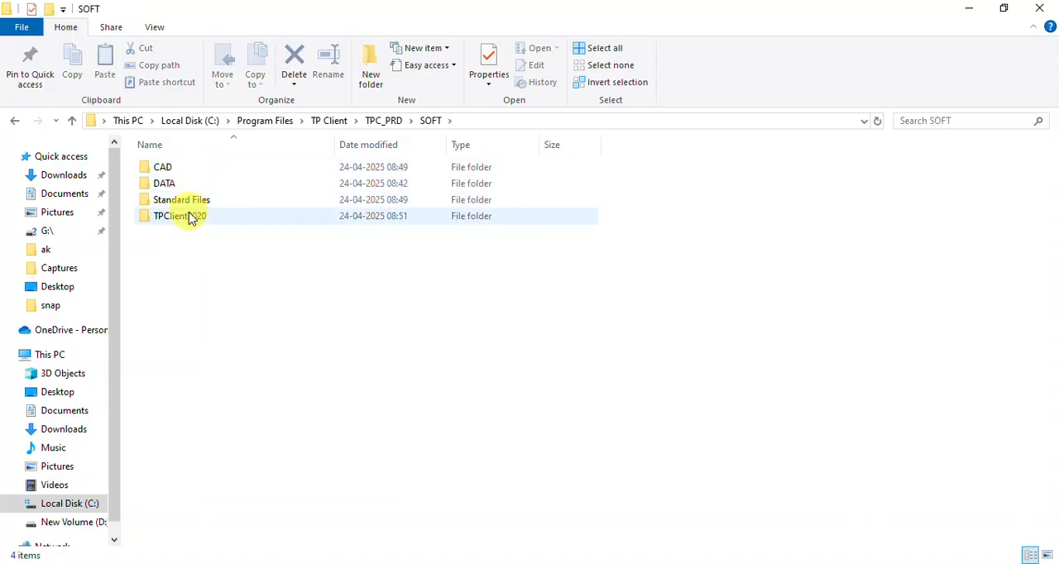
Step: Switch back to AutoCAD and bring up the Load/Unload Customizations dialog with MENULOAD, entering ~ as the file name
mouse_move(626, 561)
left_click(637, 501)
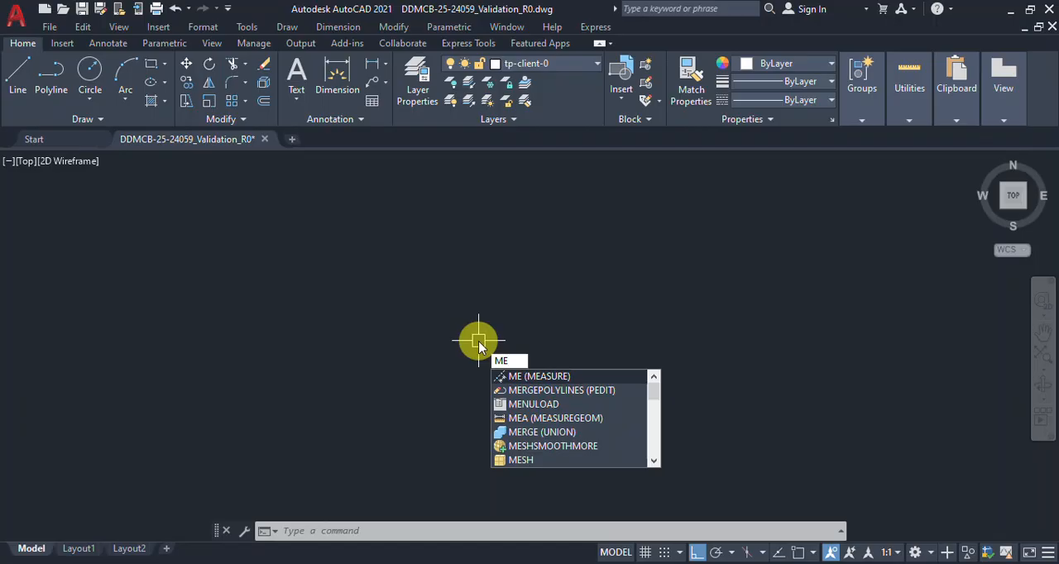
type("NULOAdf")
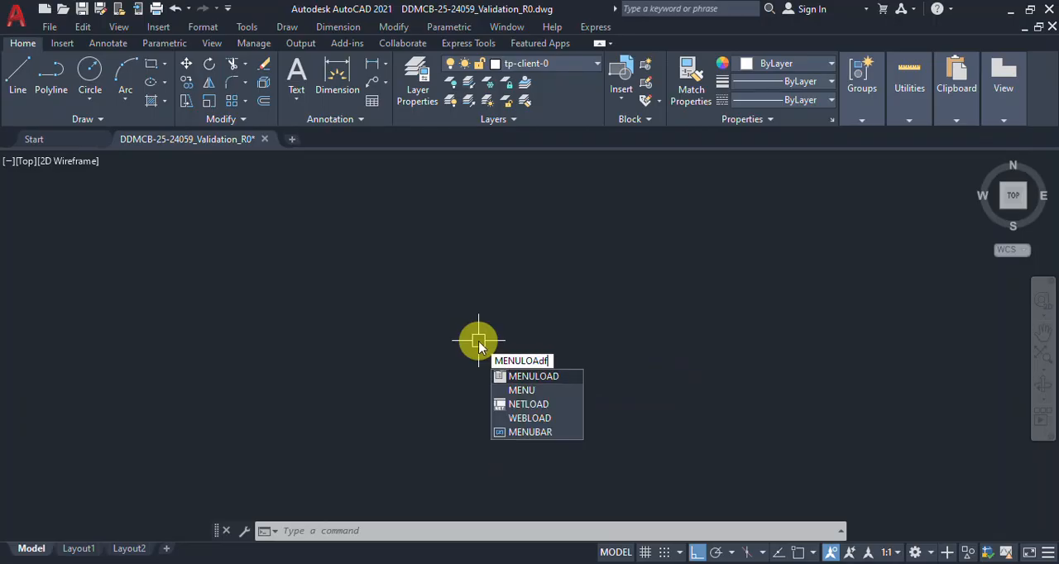
key("BackSpace")
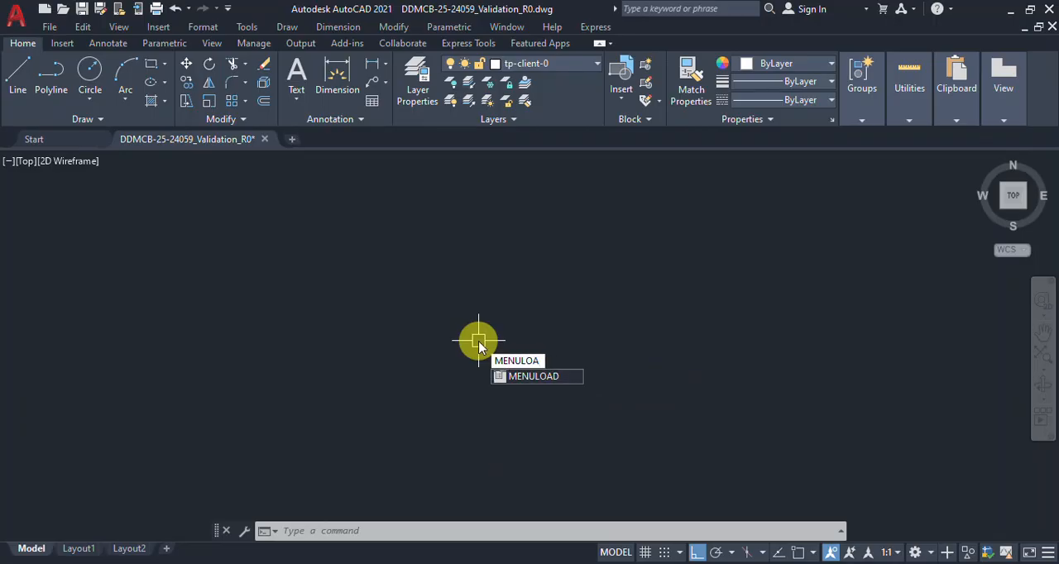
key("Return")
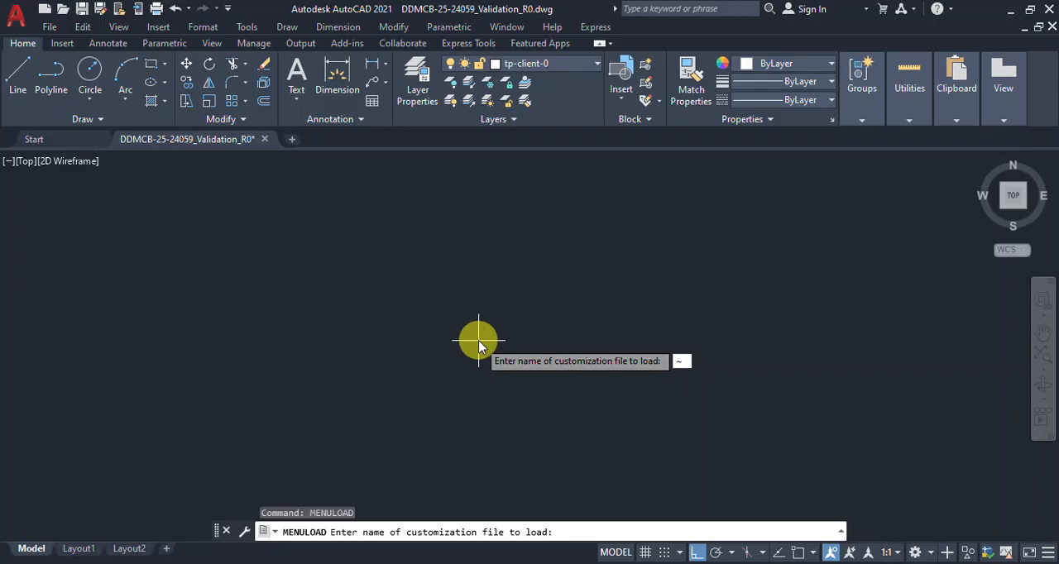
key("Return")
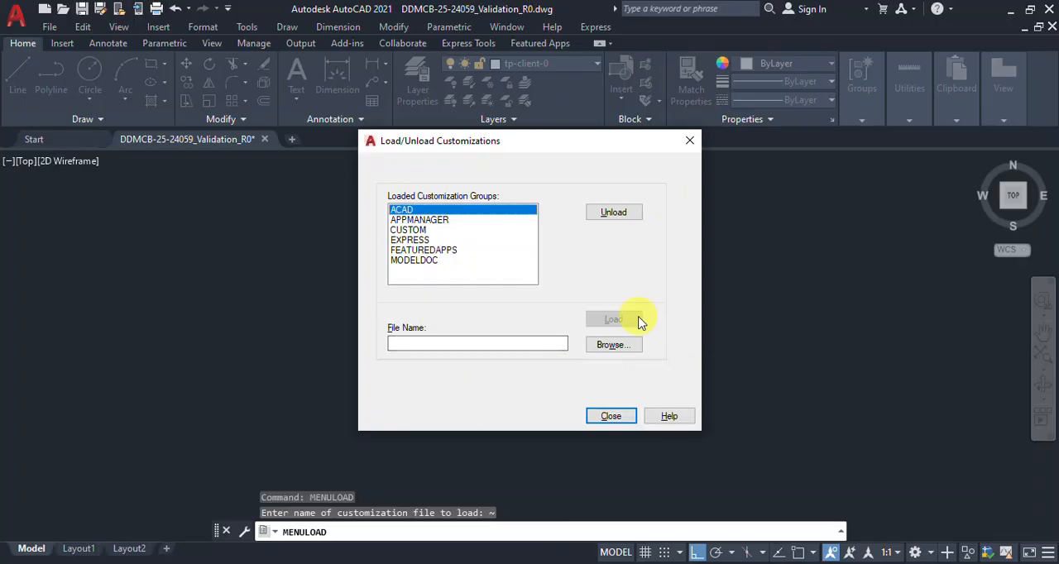
Step: Browse for a customization file, going from the desktop through This PC and Local Disk (C:) into Program Files
left_click(612, 354)
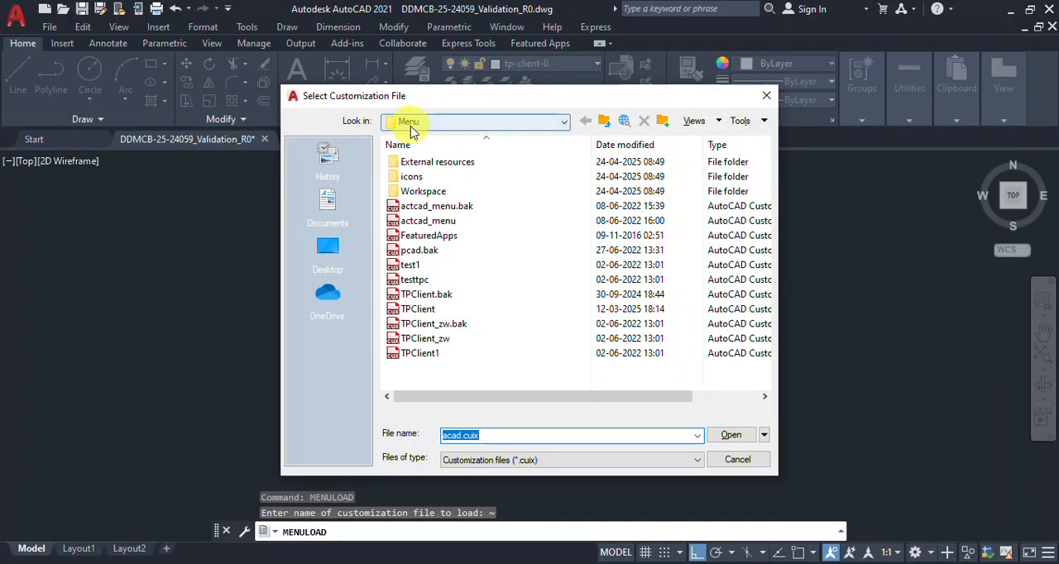
left_click(330, 249)
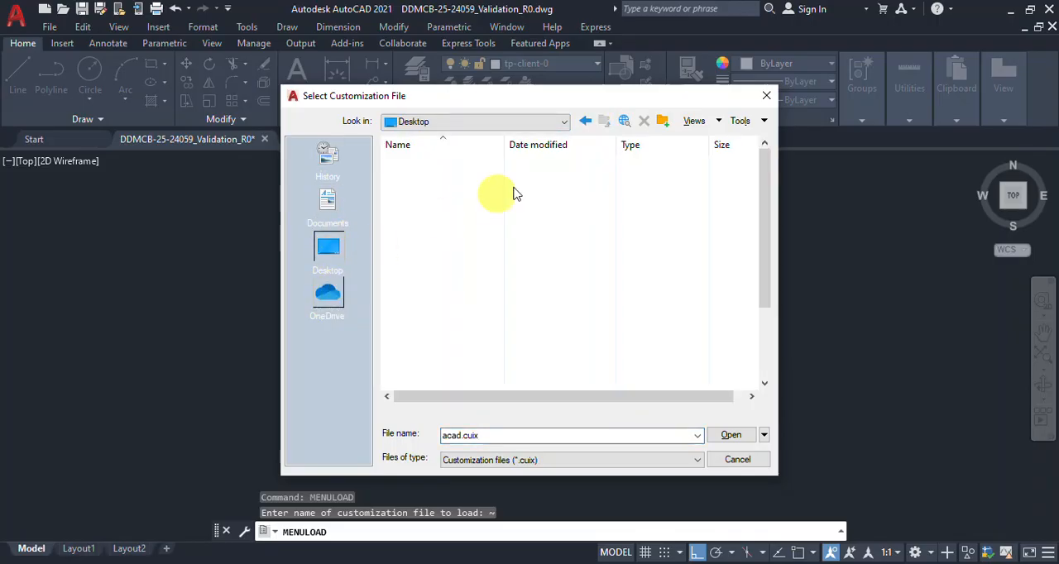
left_click(416, 192)
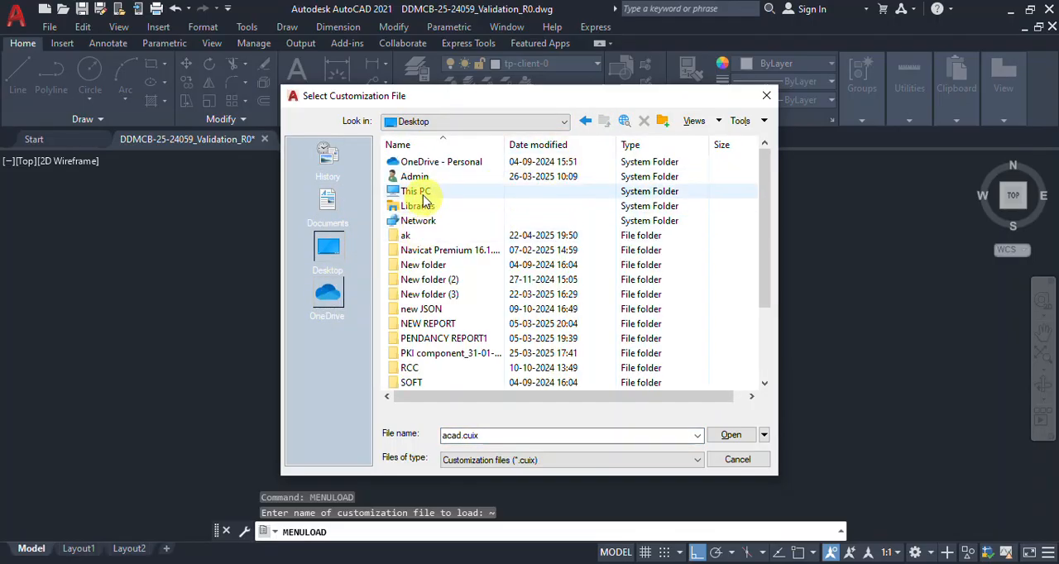
double_click(411, 196)
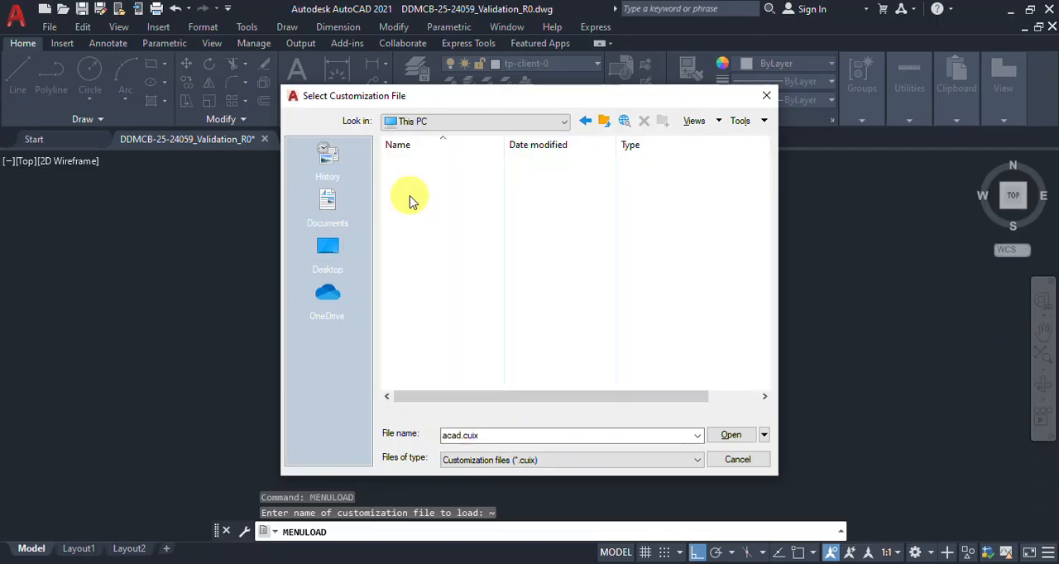
double_click(445, 306)
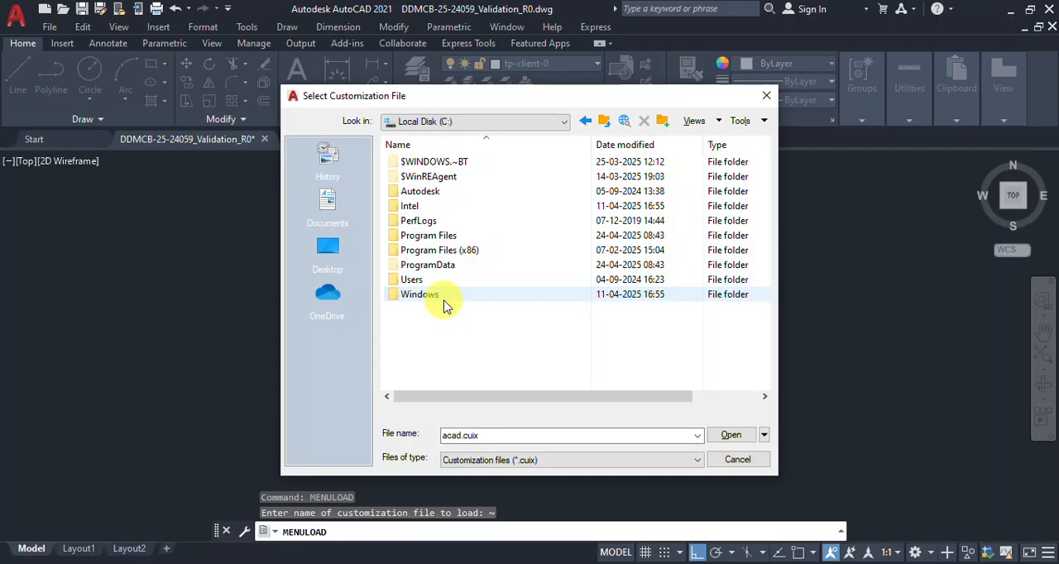
left_click(442, 222)
double_click(449, 236)
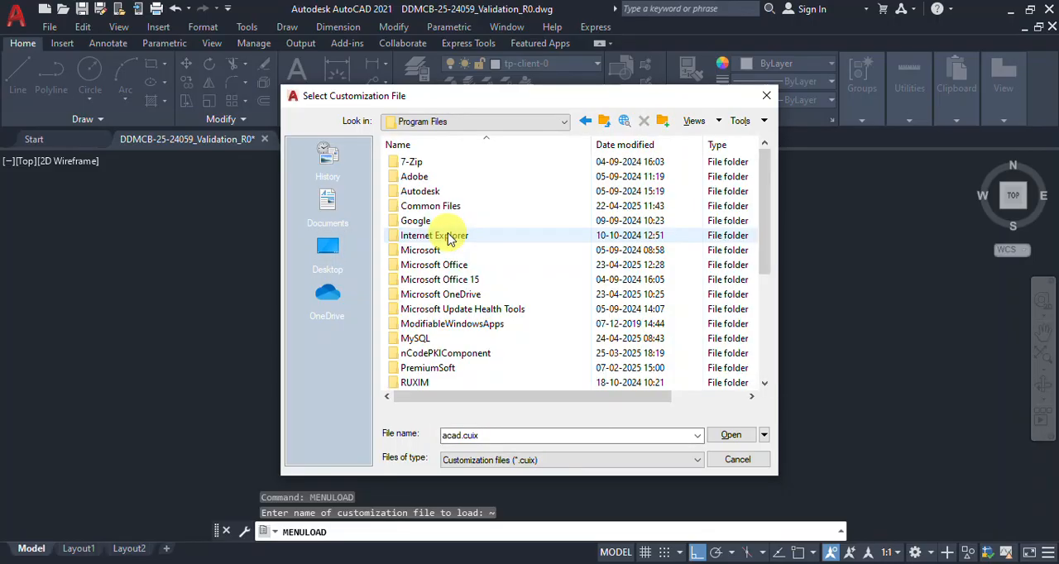
Step: Go from Program Files through TP Client, TPC_PRD, SOFT and CAD into the Menu folder
left_click(436, 281)
key("t")
key("p")
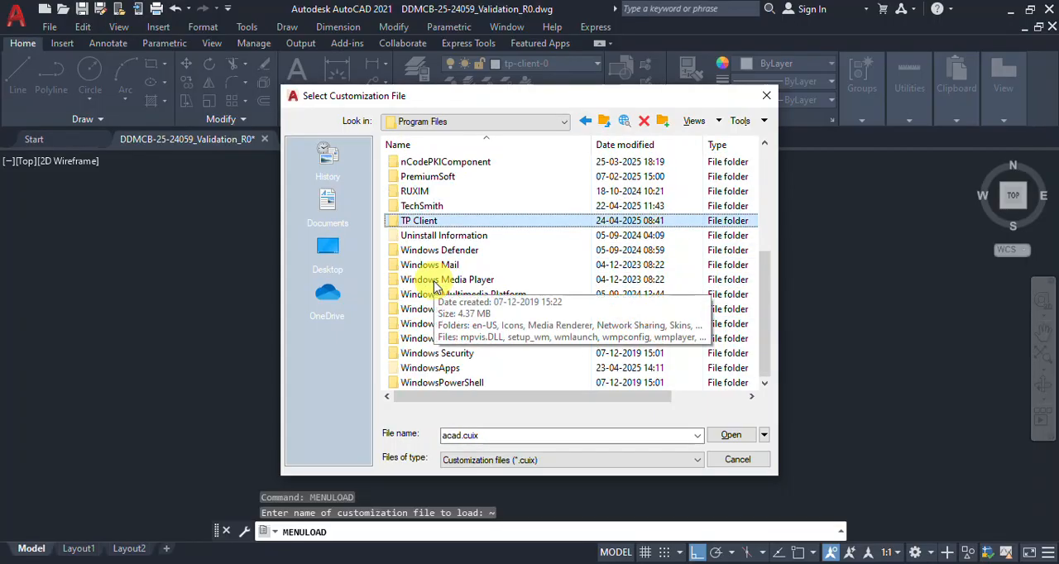
double_click(433, 222)
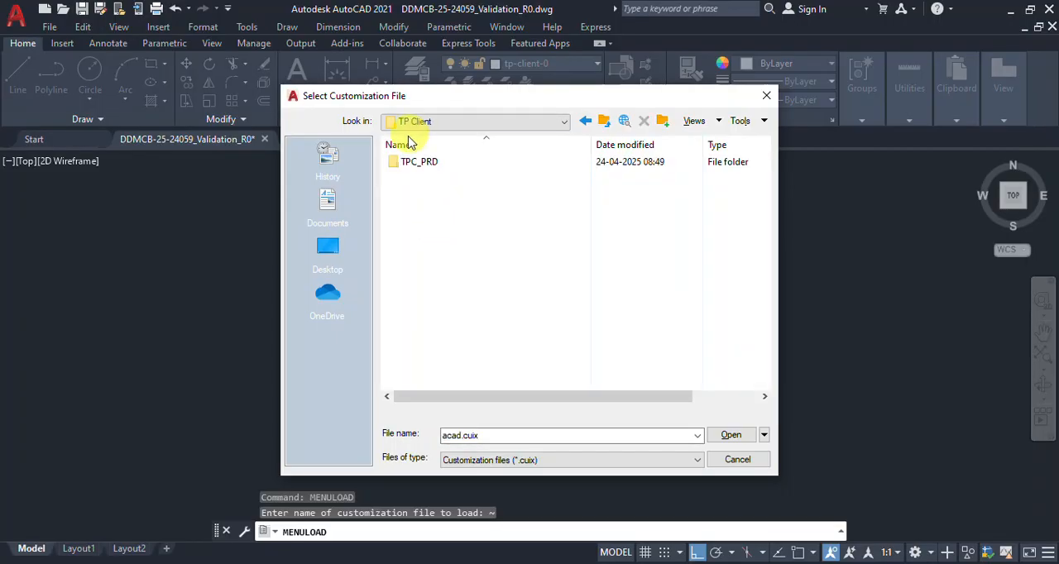
double_click(412, 162)
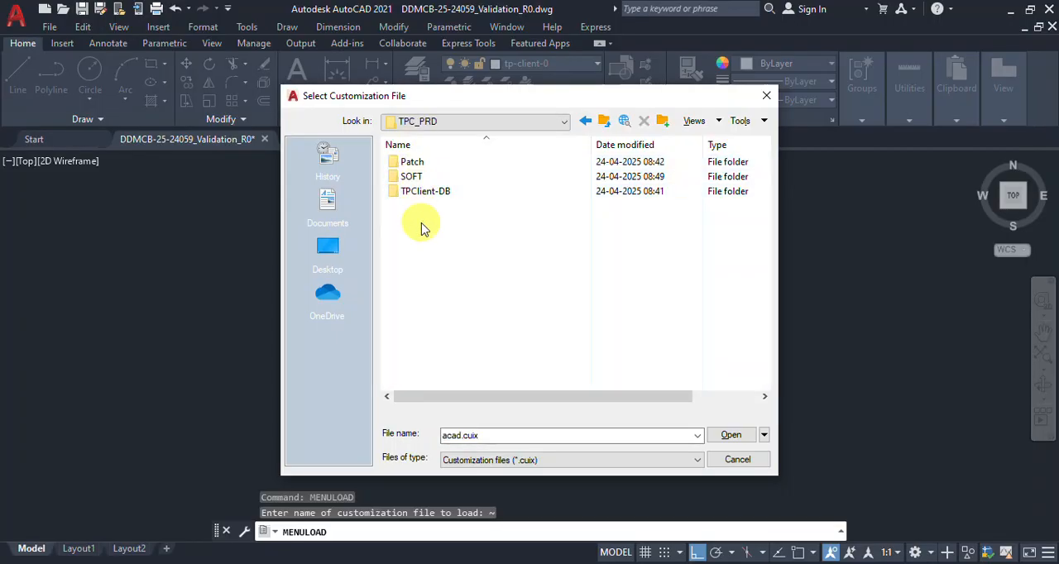
double_click(423, 177)
double_click(411, 163)
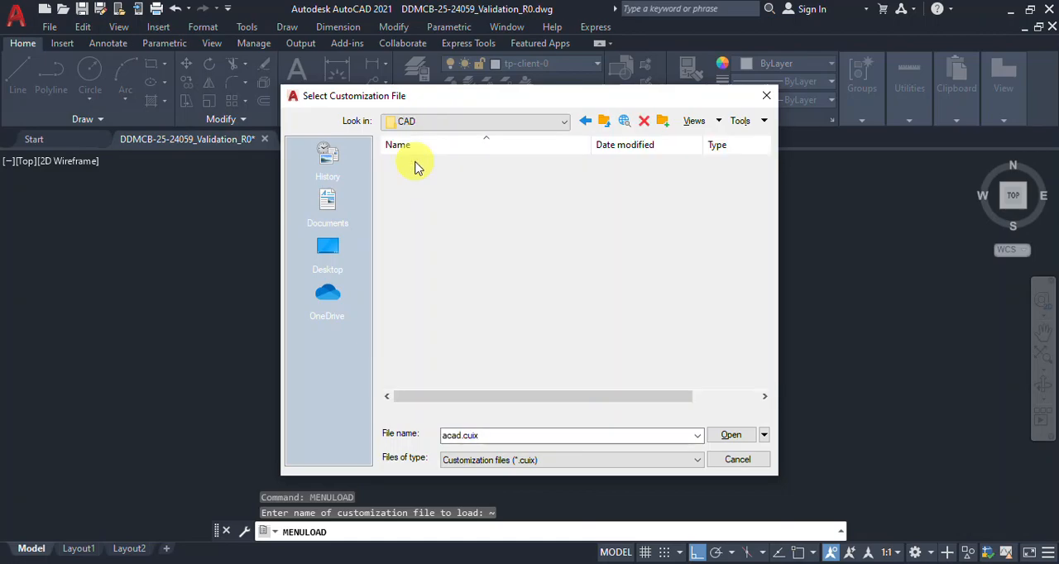
double_click(412, 206)
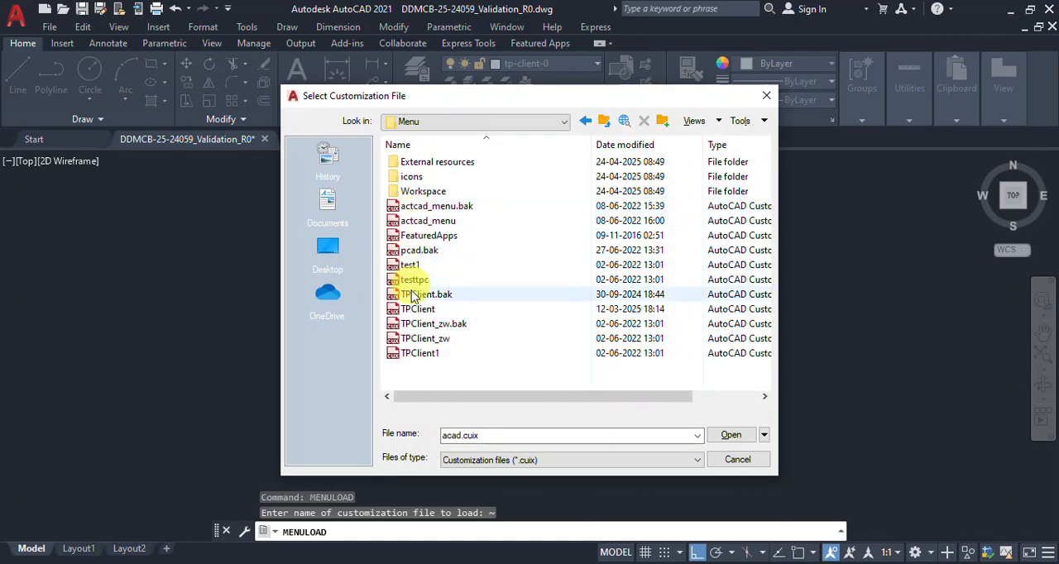
Step: Load the TPClient.cuix customization file from the Menu folder and close the Load/Unload Customizations dialog
left_click(417, 309)
left_click(731, 436)
left_click(610, 322)
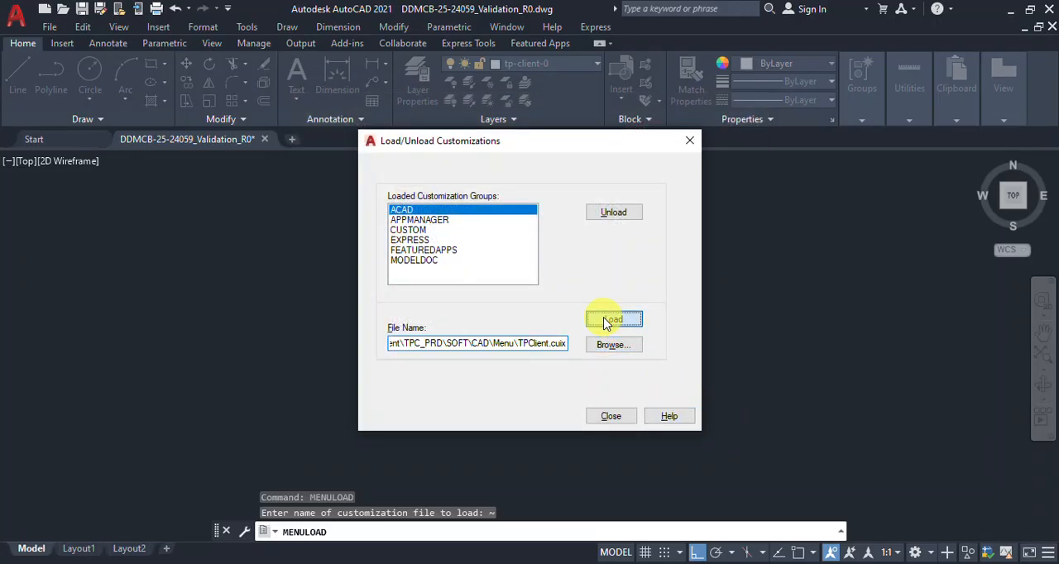
left_click(610, 418)
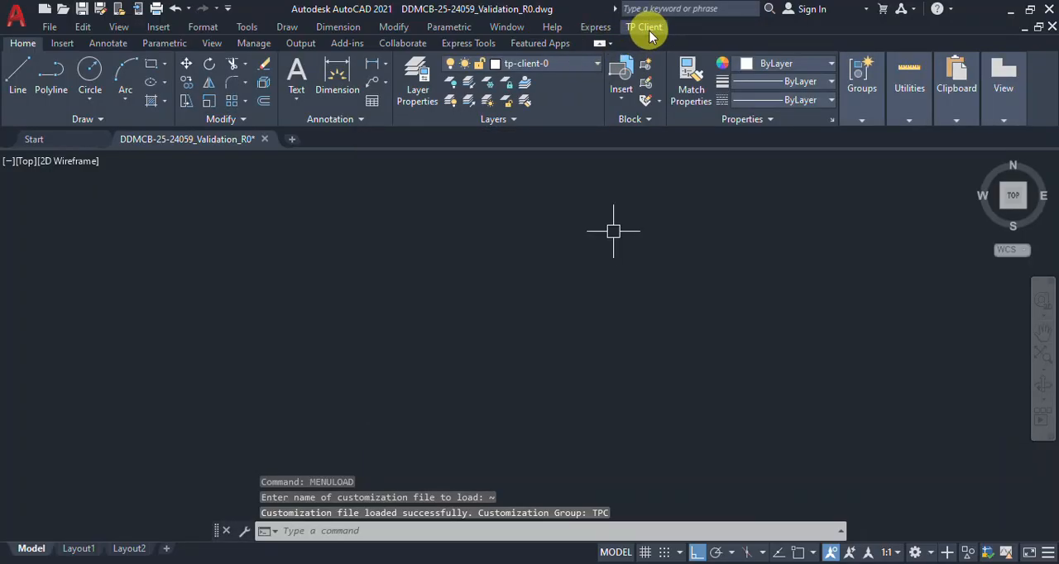
Step: Look through the TP Client menu and its Floor commands, then dismiss it
left_click(649, 33)
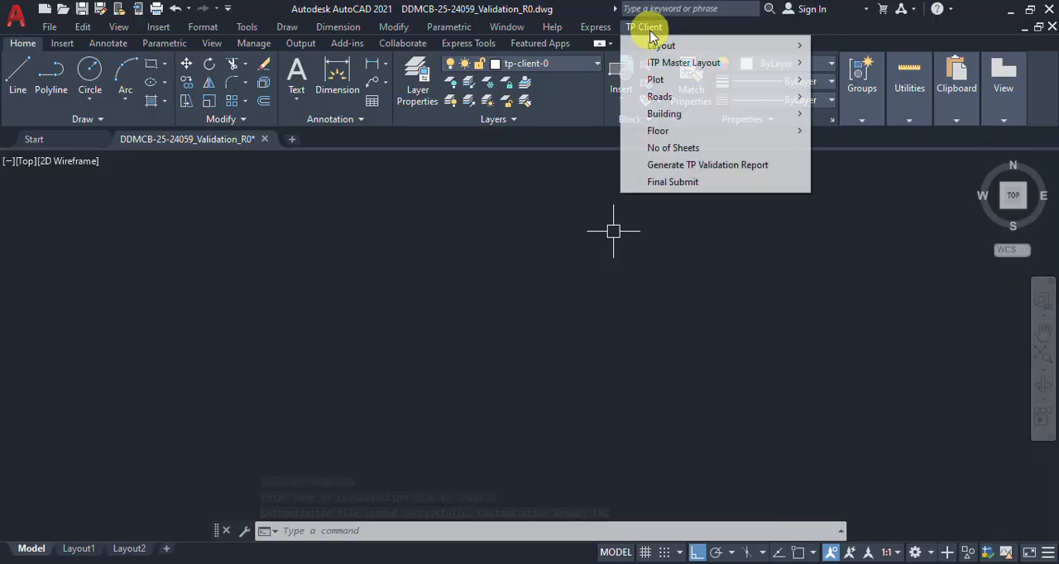
mouse_move(680, 135)
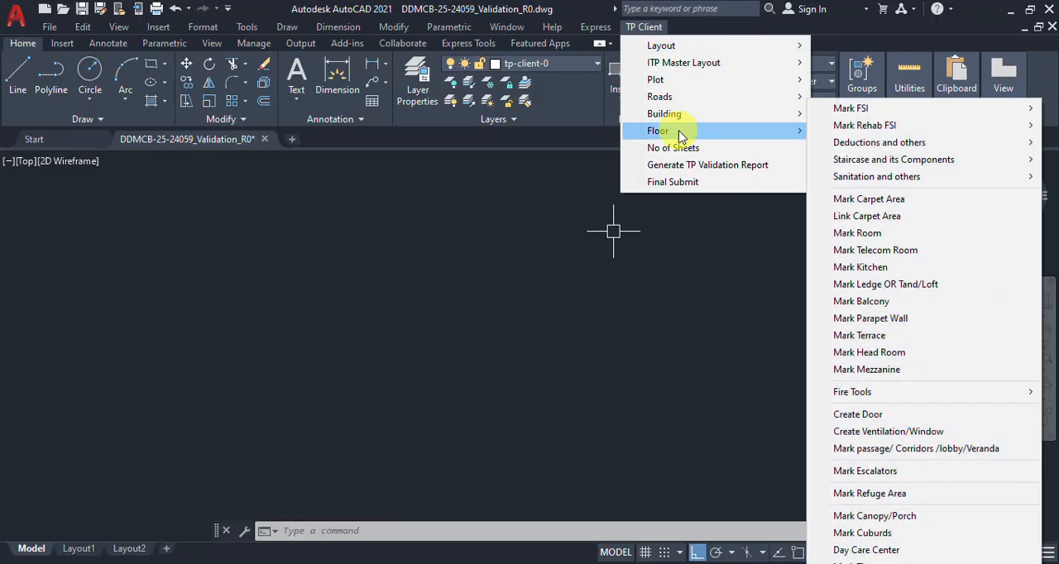
left_click(524, 324)
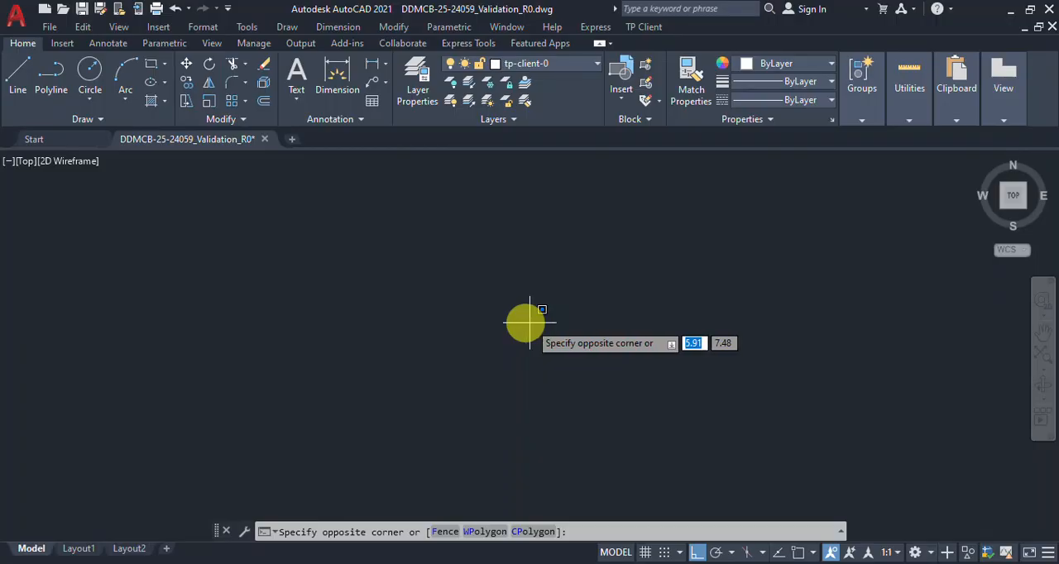
Step: Quit AutoCAD and close the SOFT folder window and the TP Client application
left_click(1049, 10)
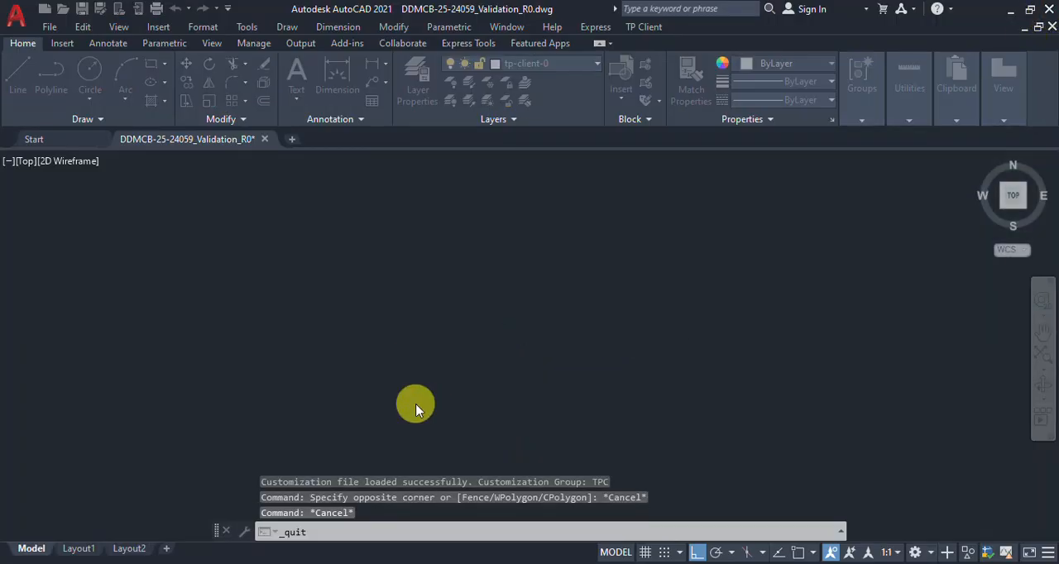
left_click(585, 324)
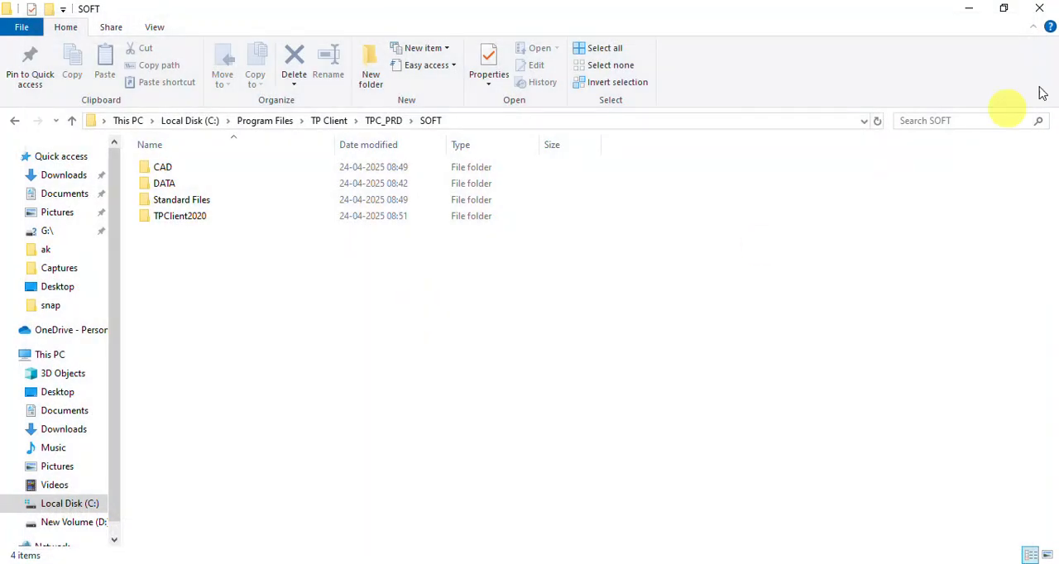
left_click(1037, 9)
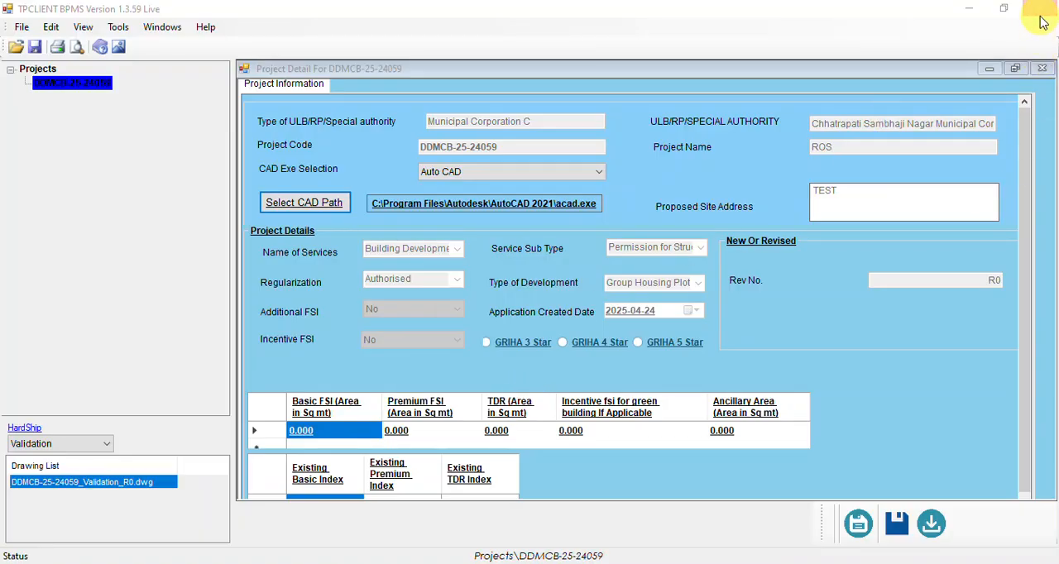
left_click(1040, 10)
left_click(528, 346)
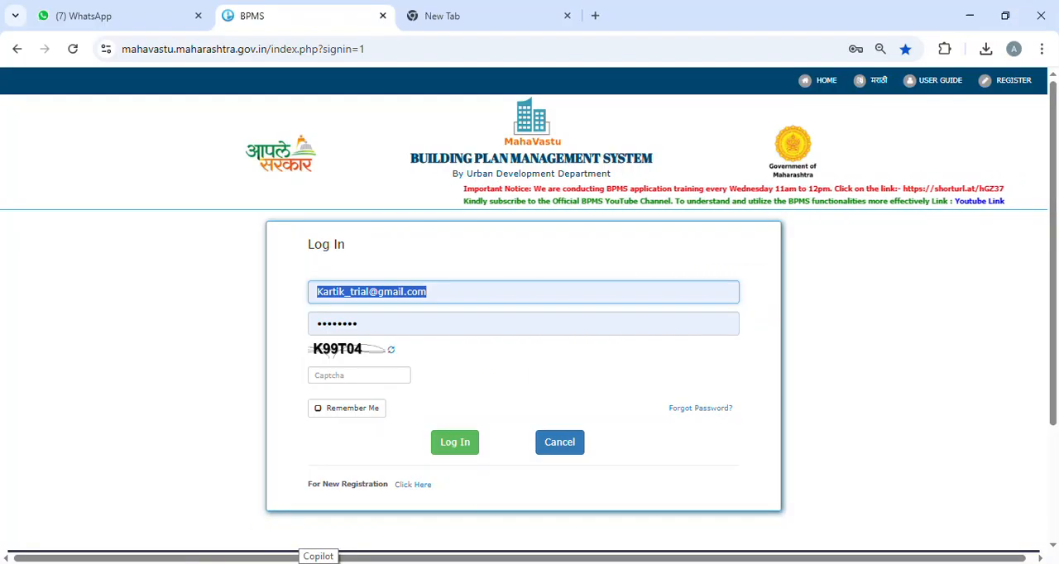
Step: Search Windows for contr, start Control Panel and go to its list of programs to uninstall
left_click(186, 563)
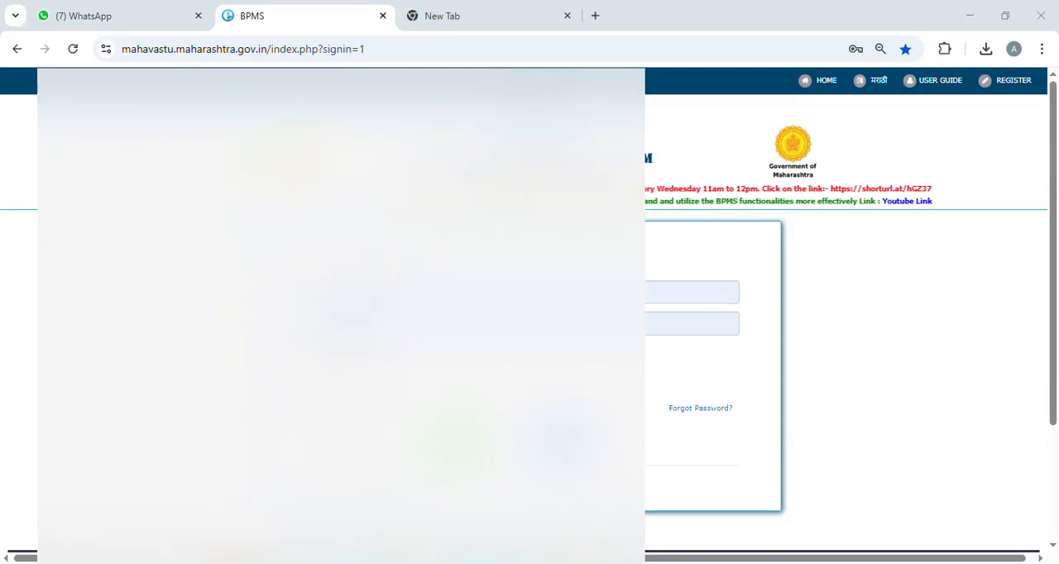
type("contr")
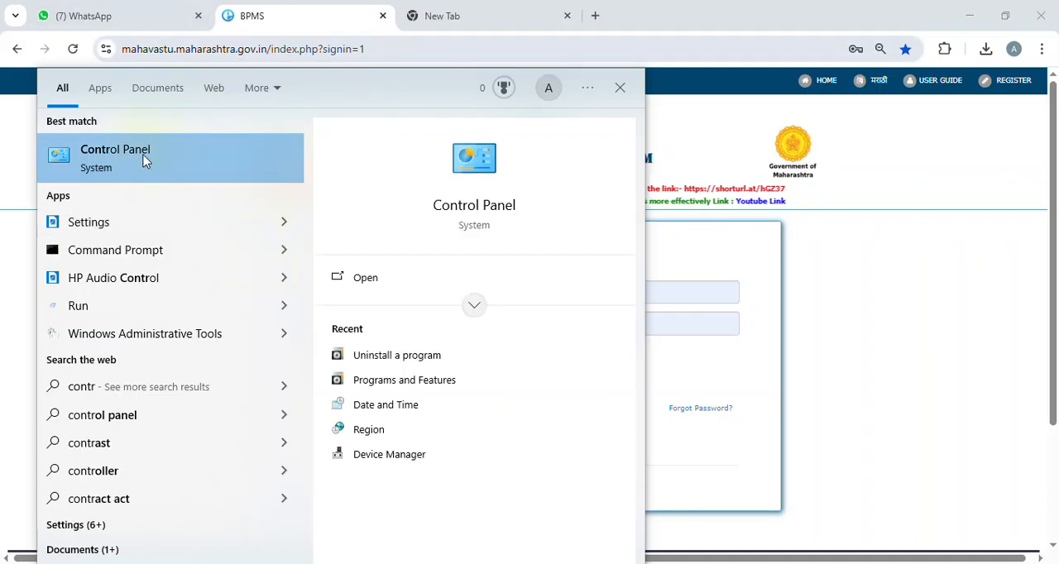
left_click(125, 171)
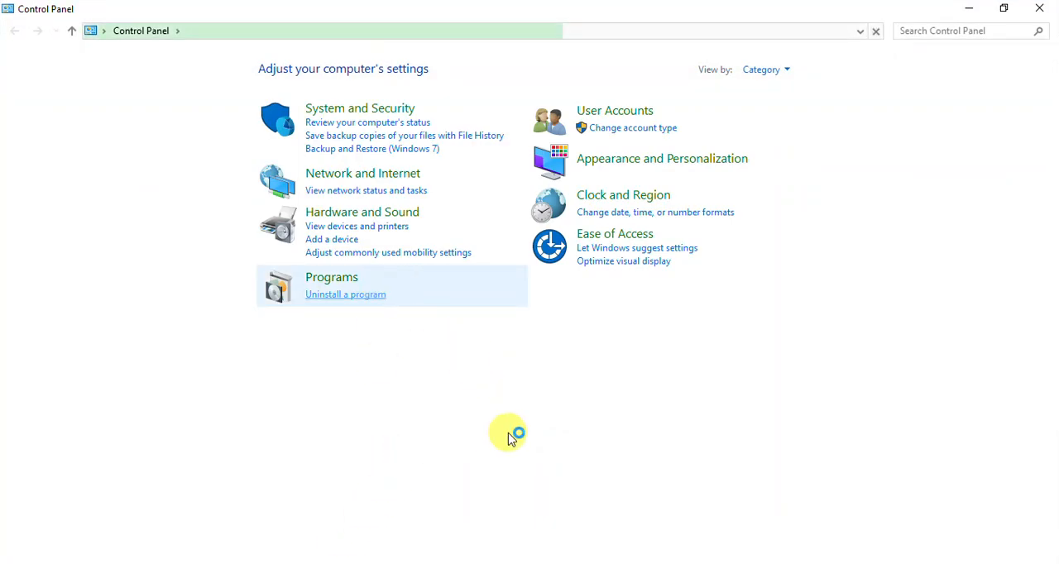
Step: Uninstall TPC_PRD from the installed programs and confirm its removal
left_click(221, 311)
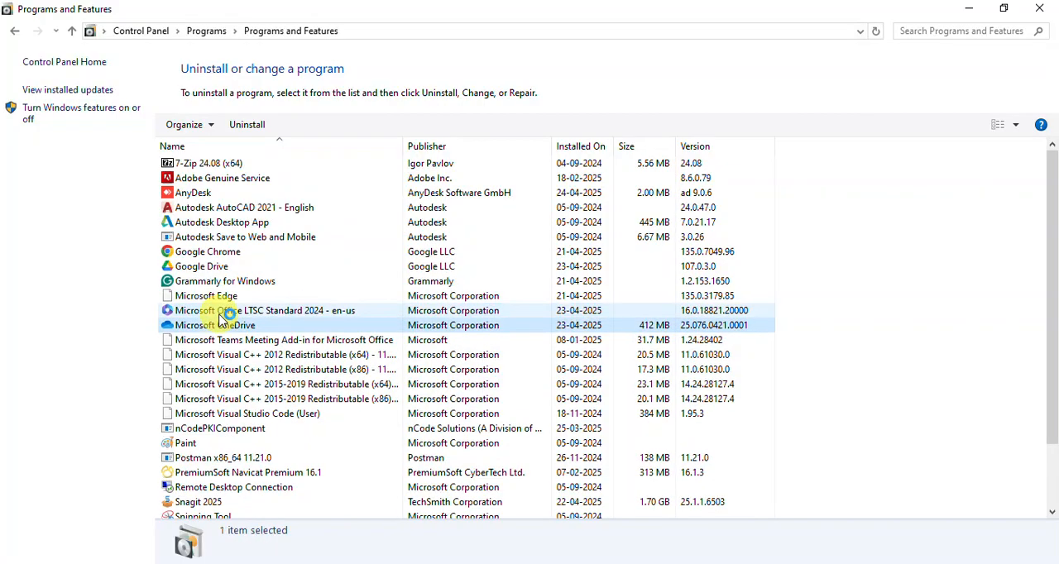
left_click(230, 281)
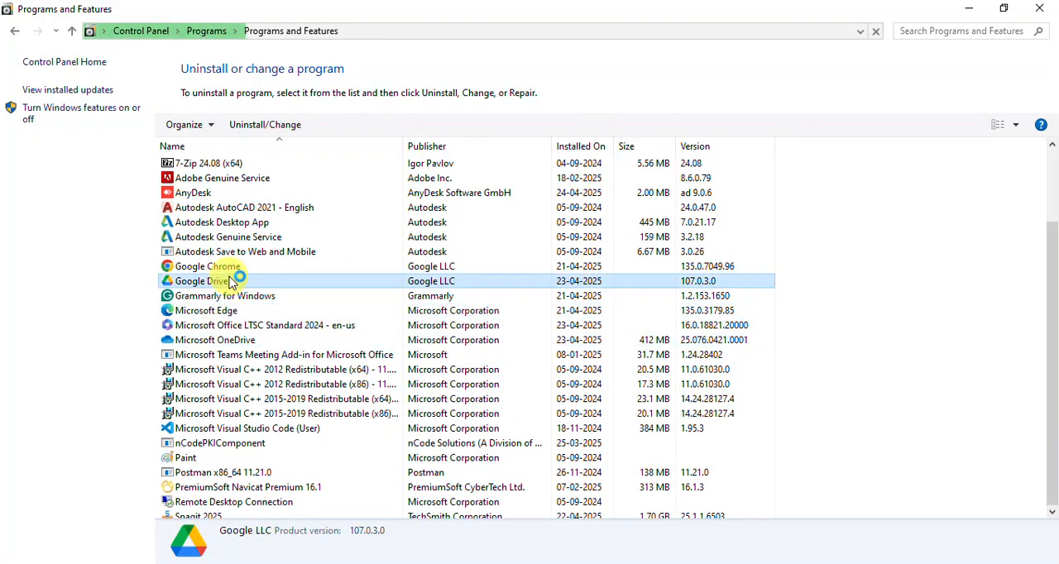
left_click(236, 328)
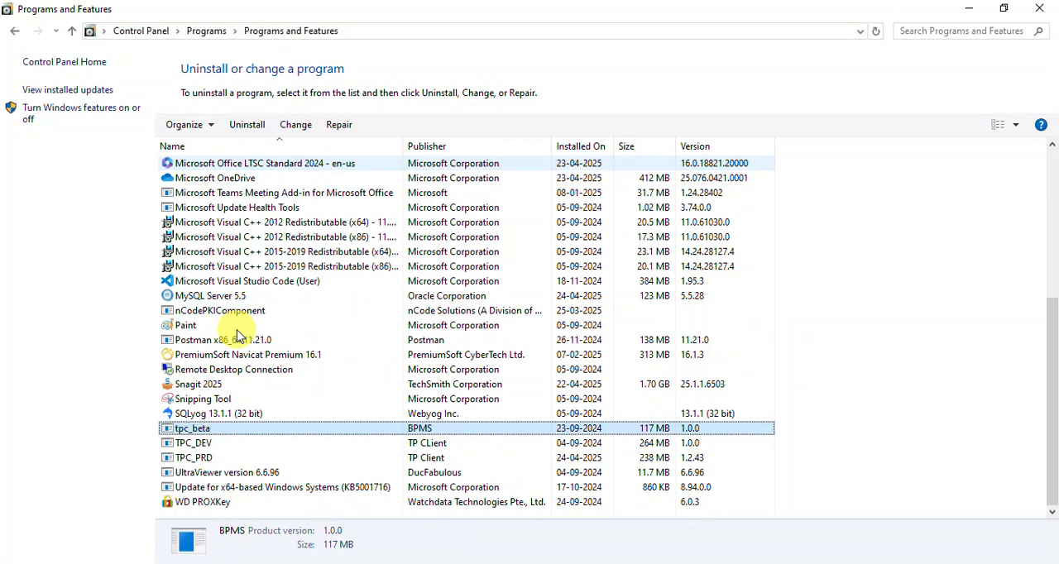
left_click(186, 459)
right_click(190, 460)
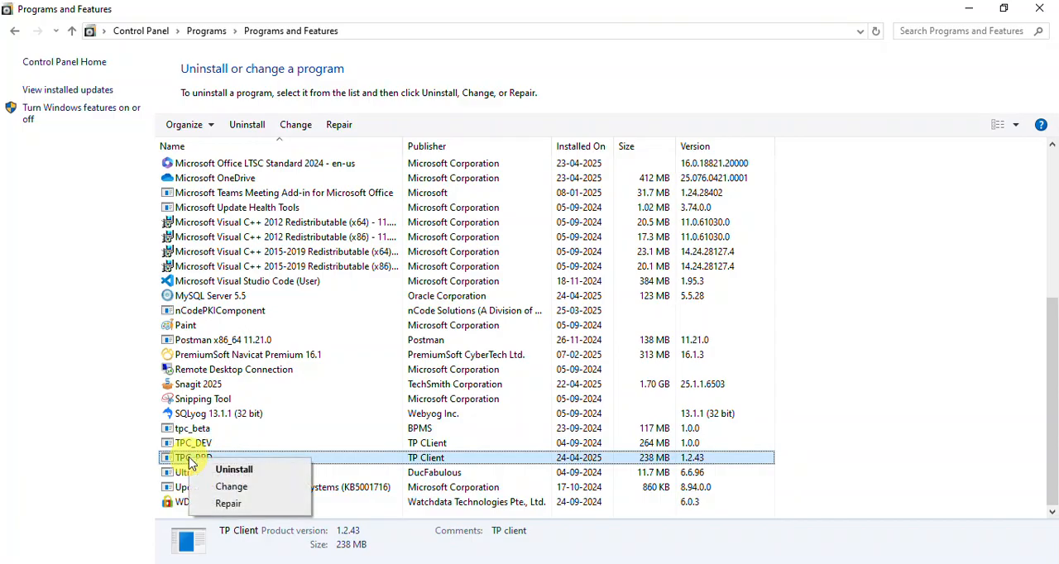
left_click(207, 470)
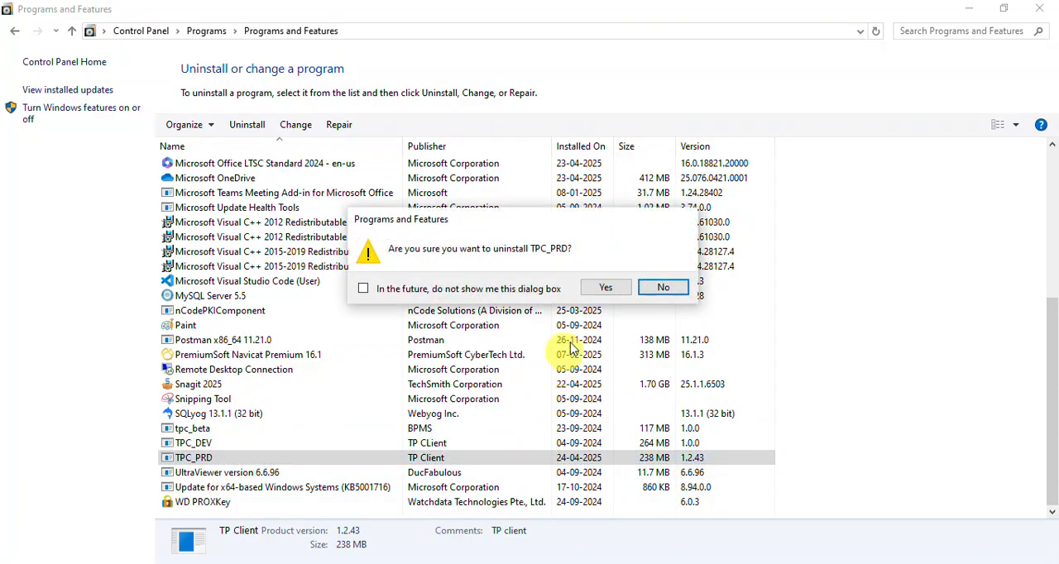
left_click(608, 289)
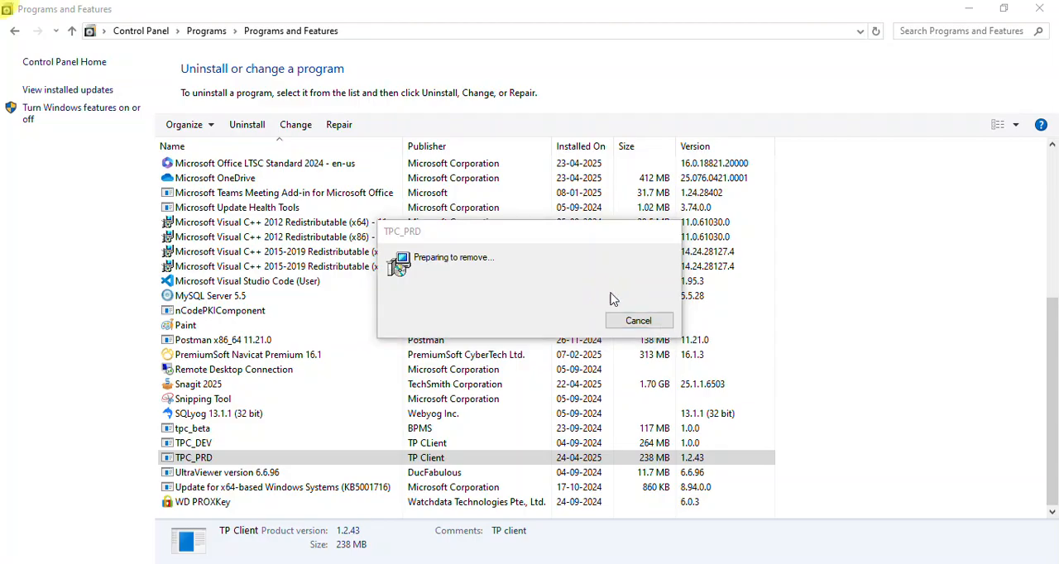
left_click(473, 398)
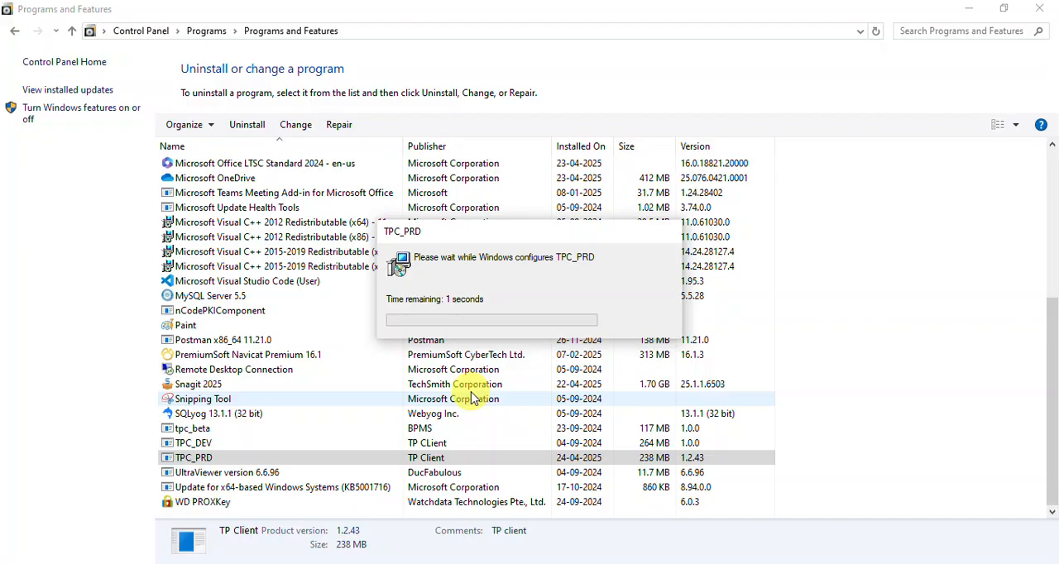
Step: Uninstall MySQL Server 5.5 from the installed programs and confirm its removal
left_click(281, 386)
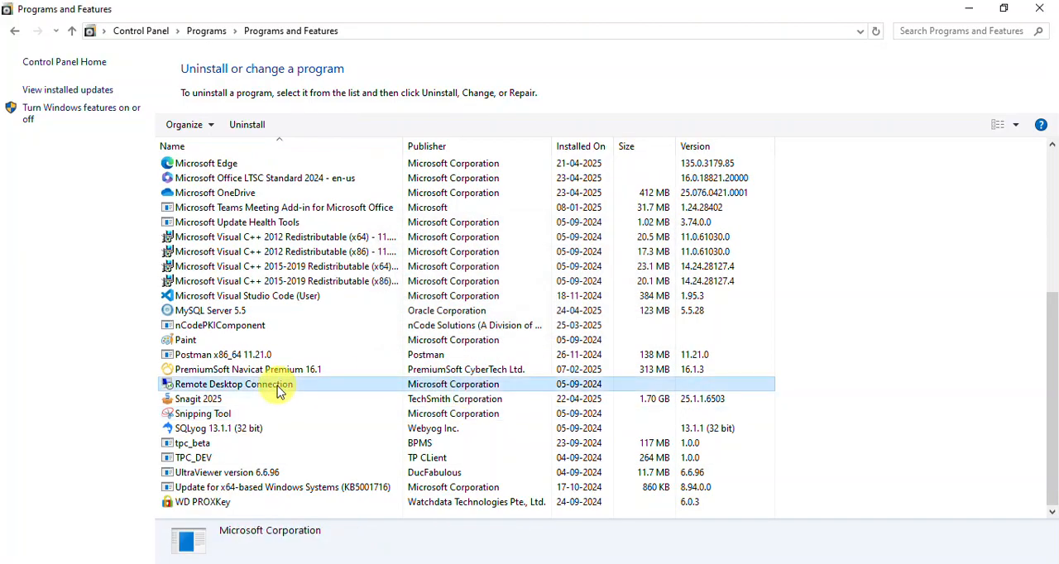
type("my")
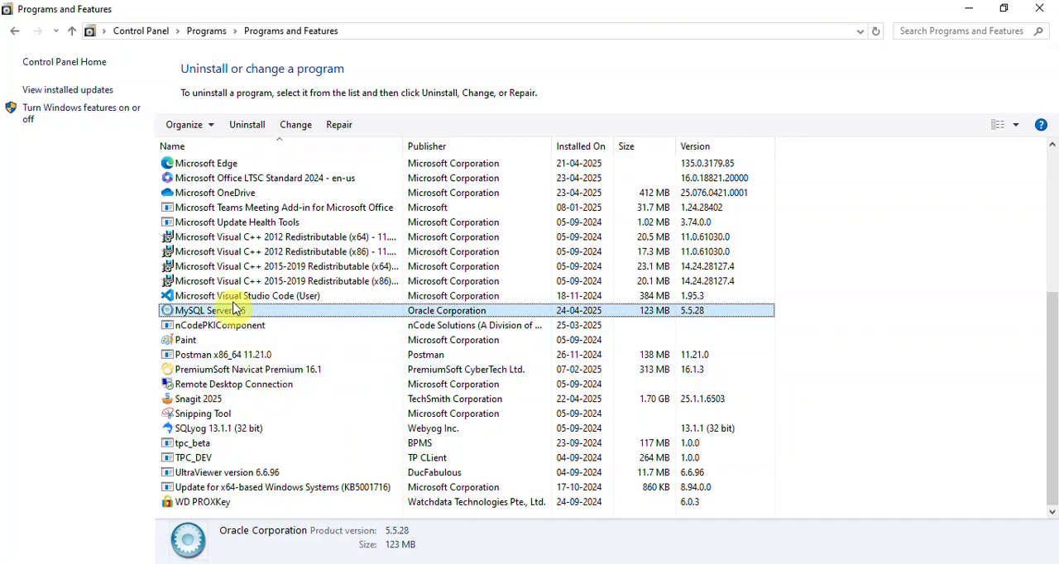
right_click(224, 310)
left_click(263, 315)
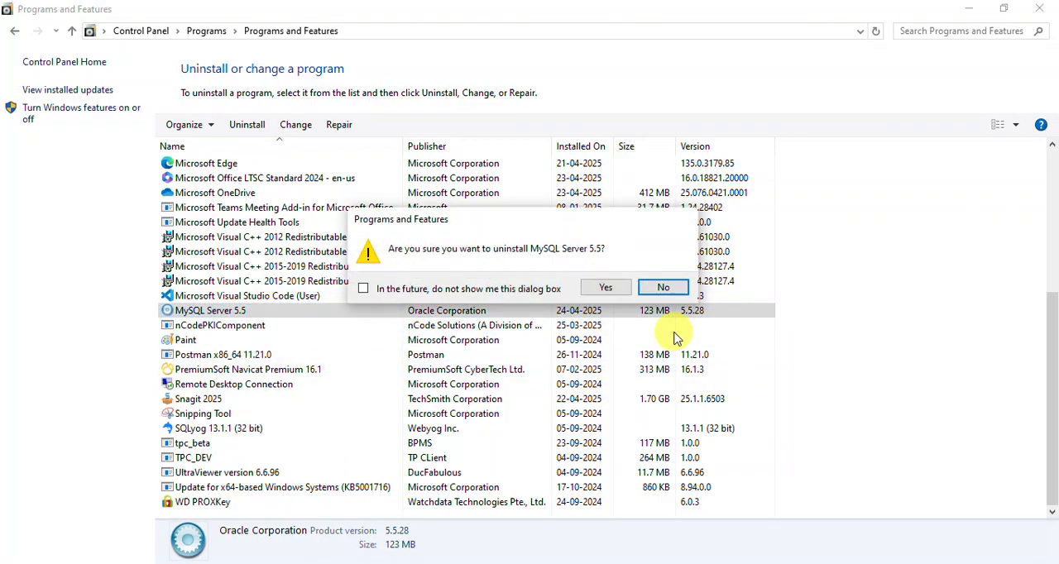
left_click(613, 286)
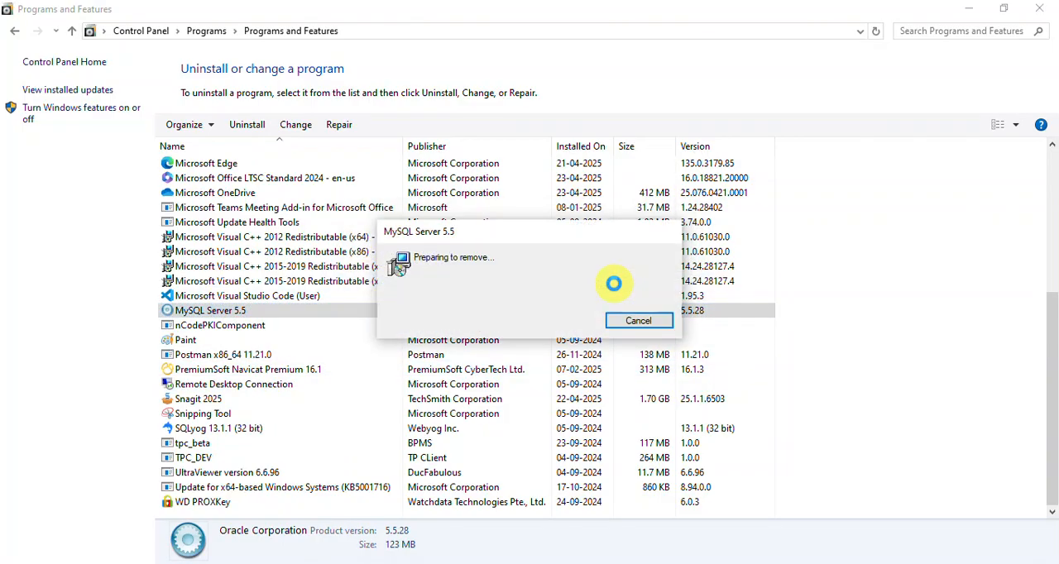
left_click(487, 396)
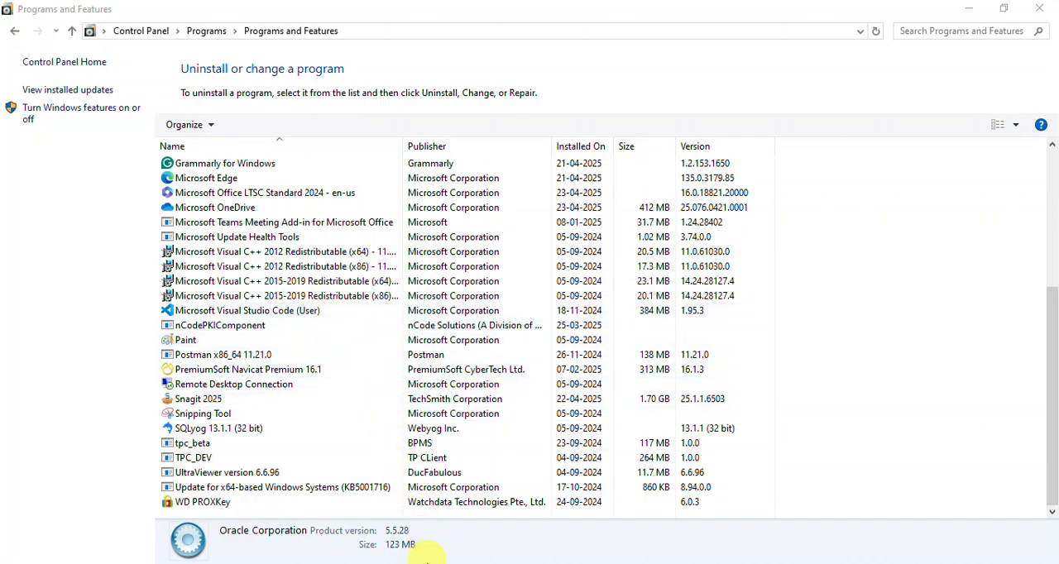
Step: Switch to File Explorer and delete the TP Client folder from Program Files on Local Disk (C:)
mouse_move(389, 559)
left_click(314, 537)
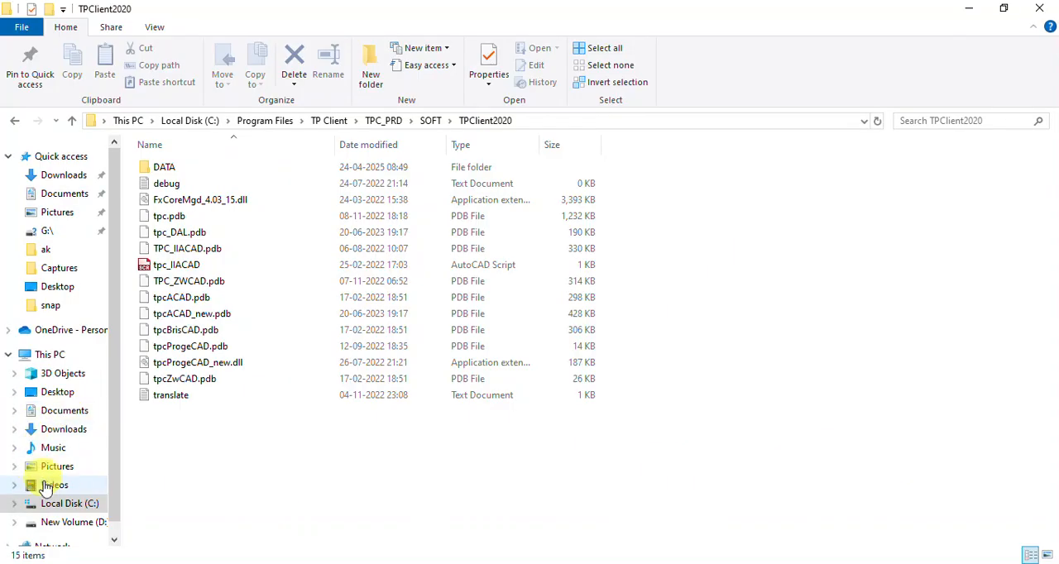
left_click(67, 511)
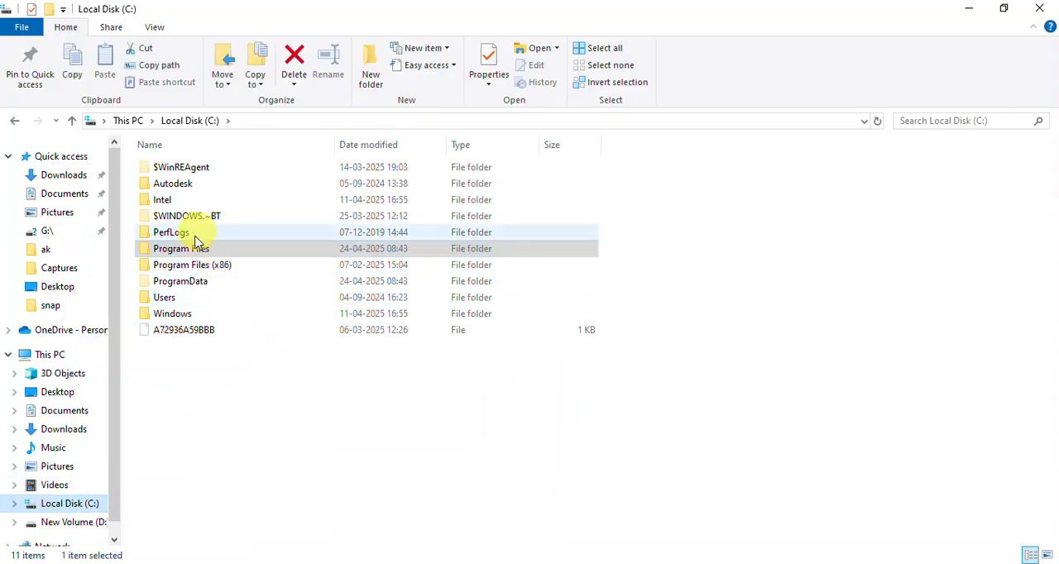
double_click(196, 255)
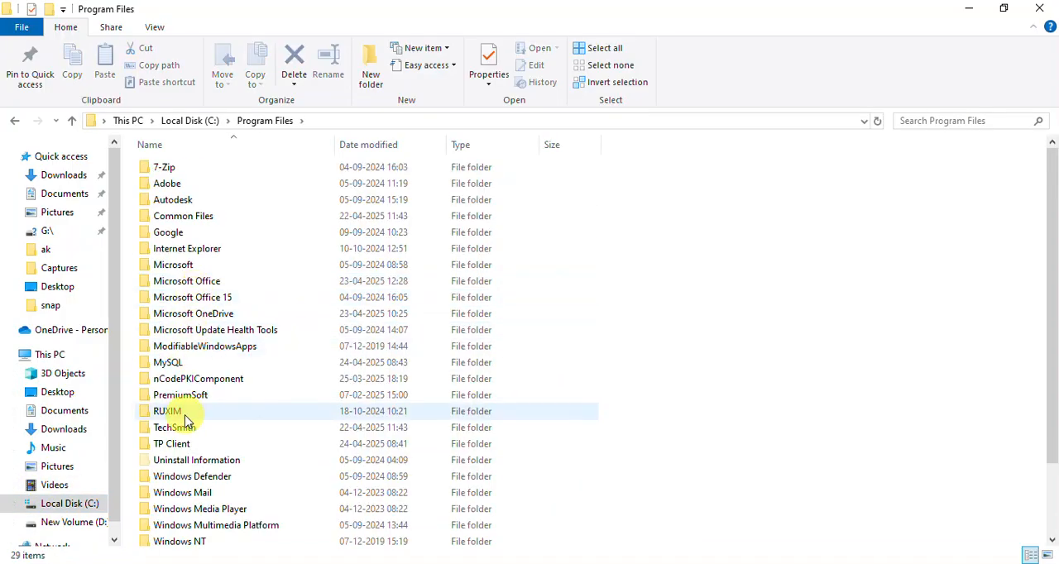
left_click(182, 446)
key("Delete")
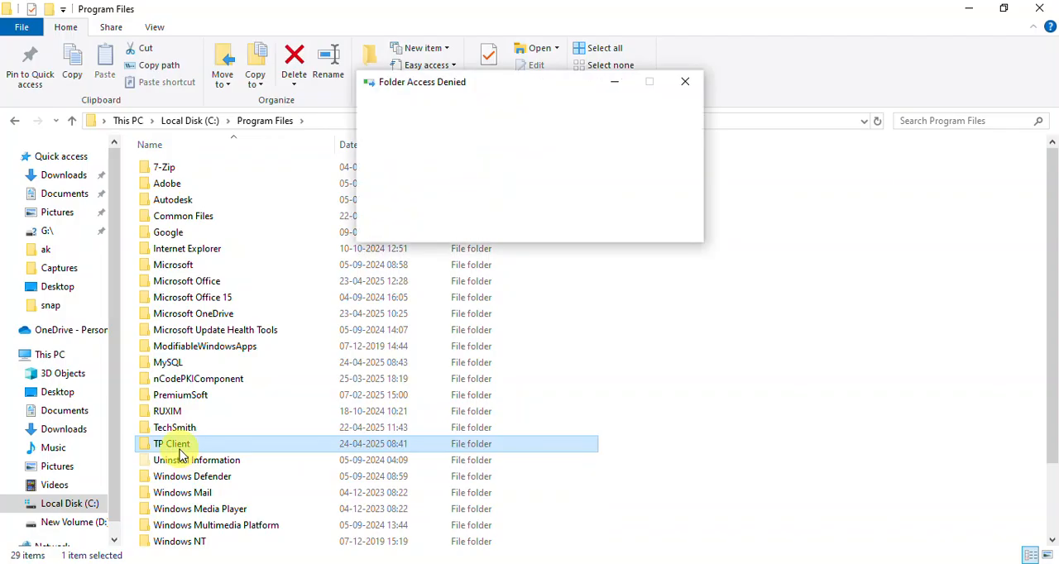
key("Return")
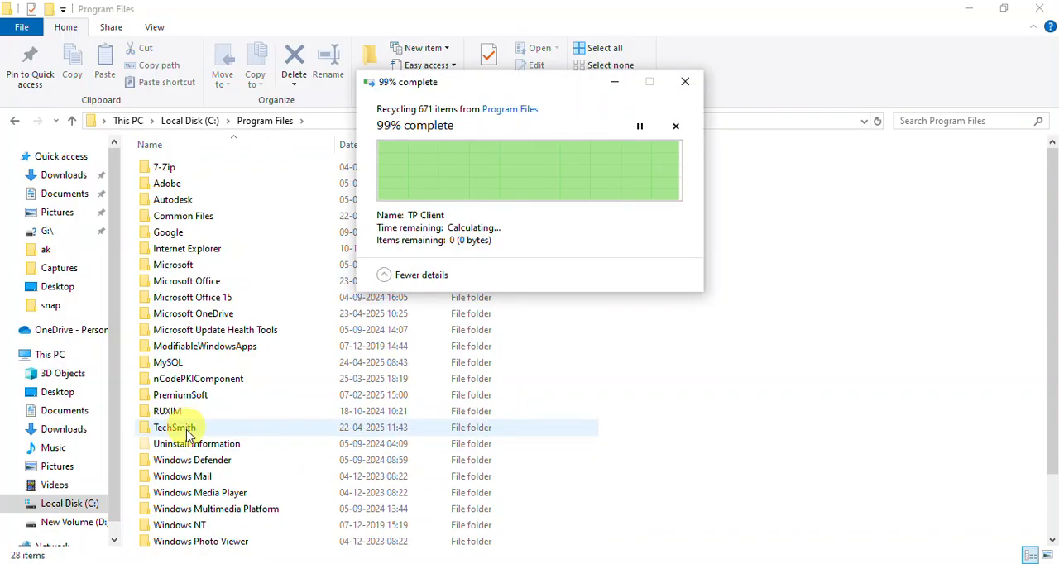
Step: Delete the MySQL folder from Program Files
left_click(170, 364)
key("Delete")
key("Return")
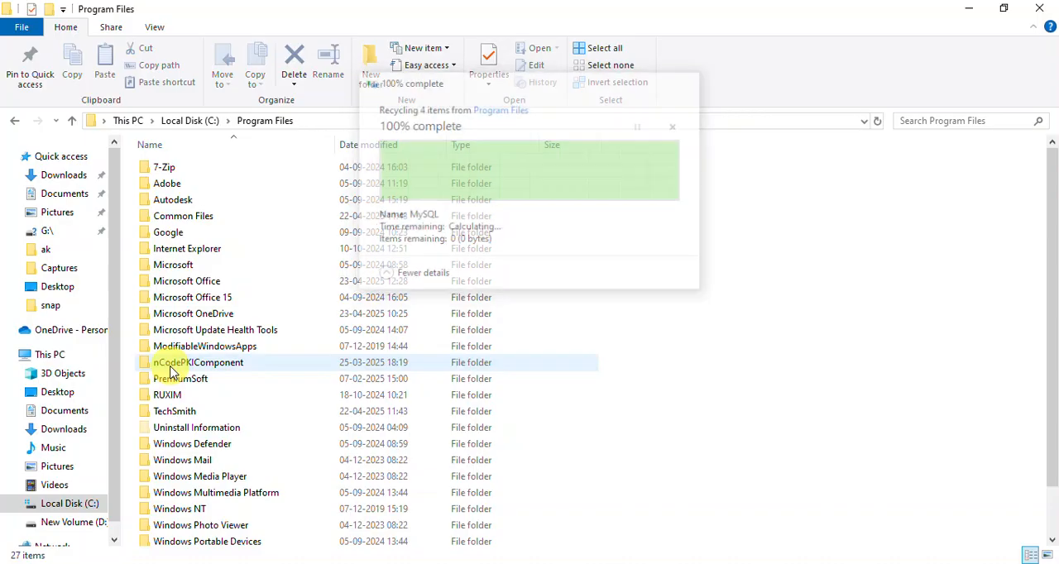
Step: Look into the ProgramData folder on Local Disk (C:) and check the Hidden items display option
key("BackSpace")
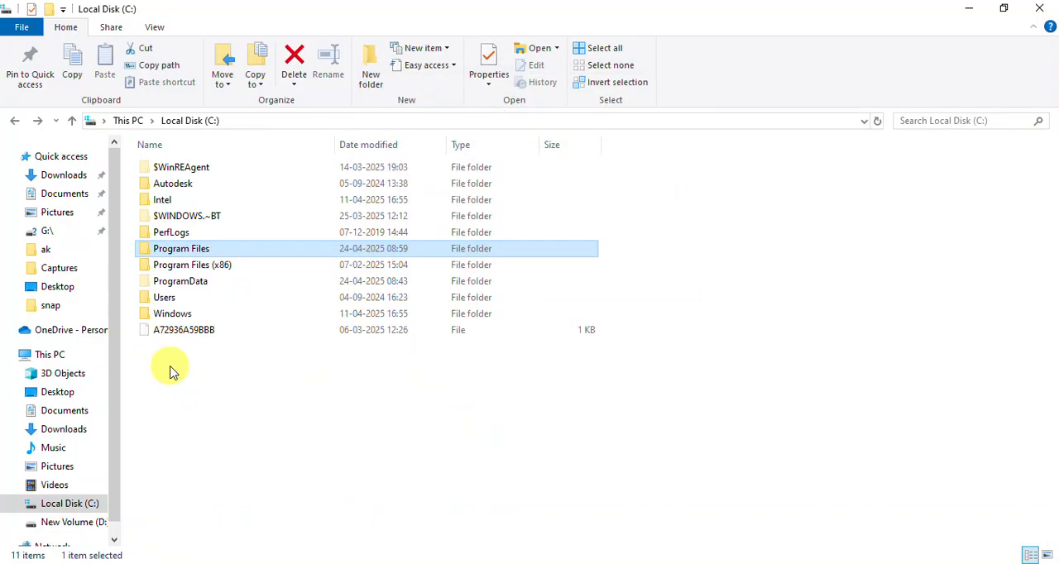
left_click(69, 504)
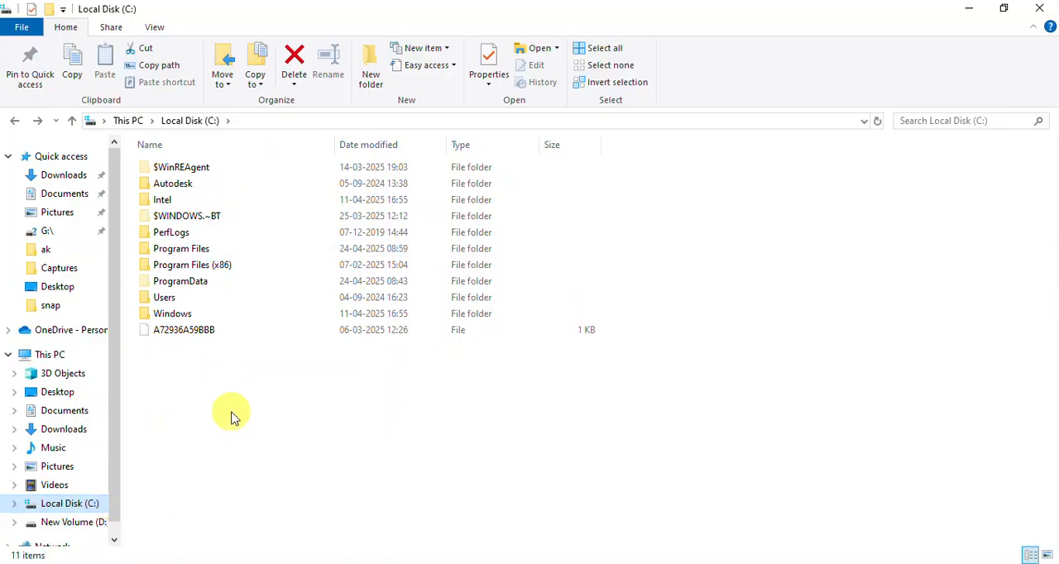
double_click(199, 285)
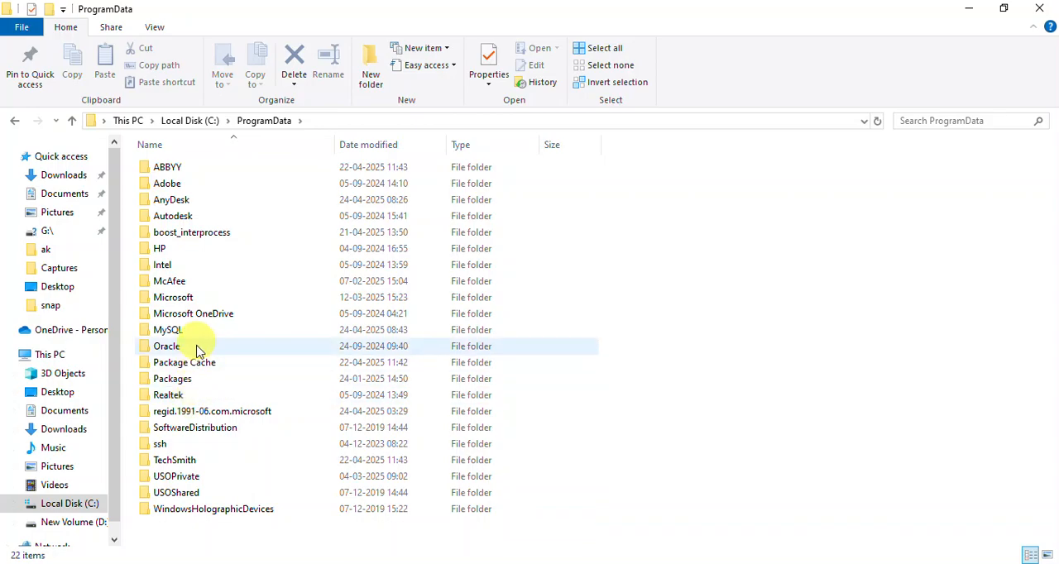
key("alt+Left")
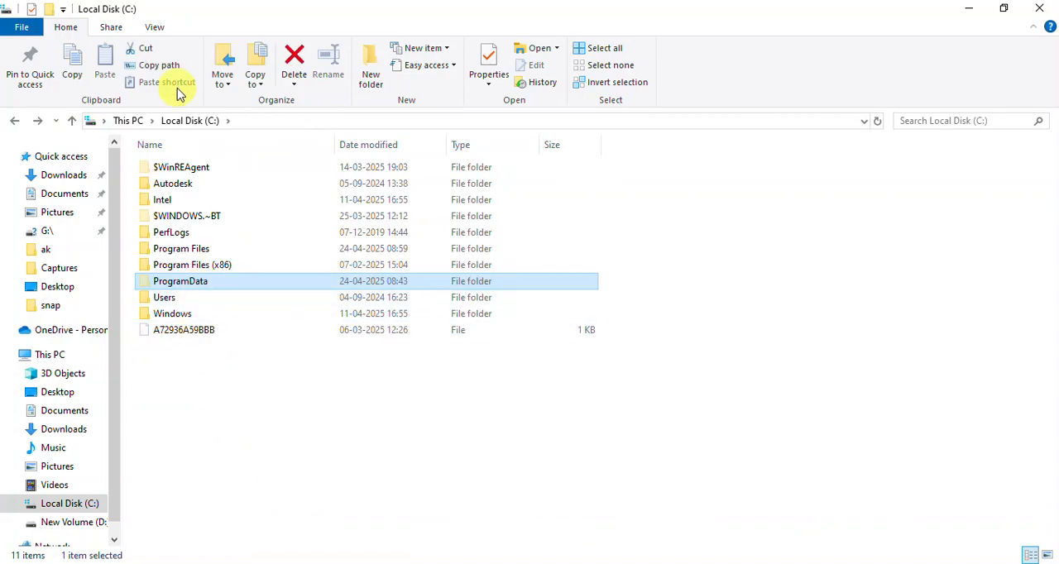
left_click(157, 30)
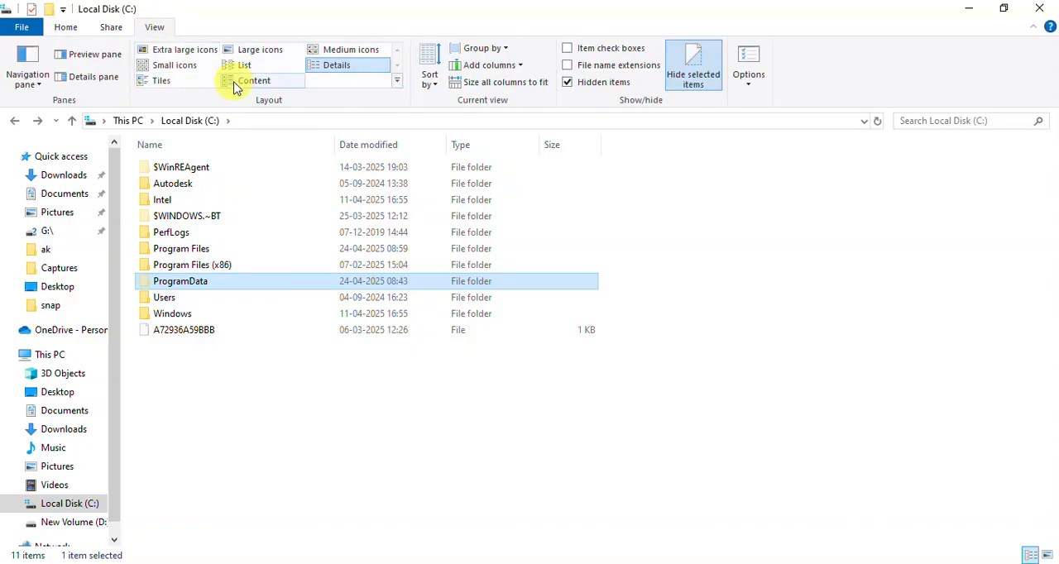
left_click(568, 82)
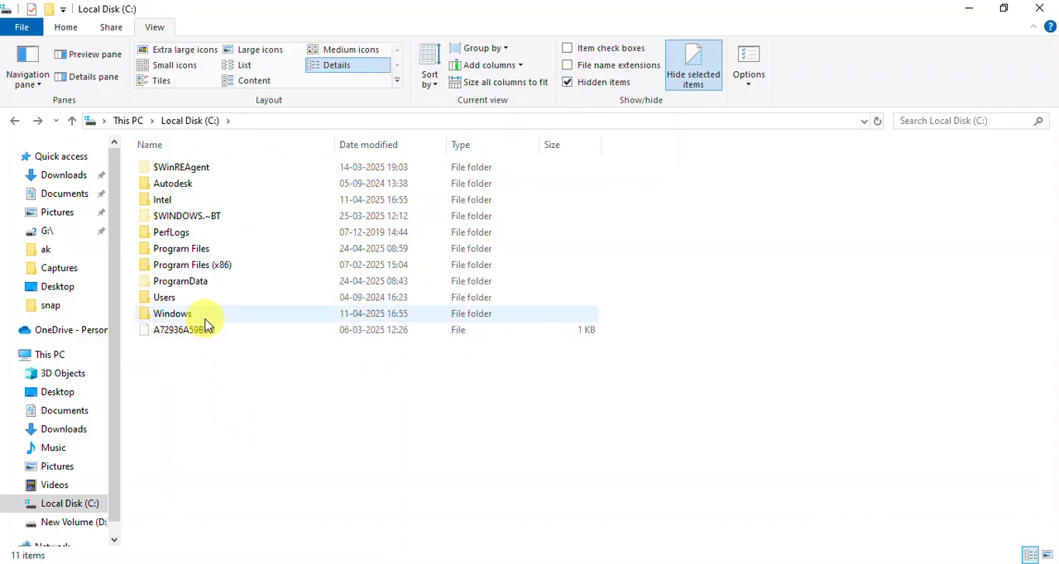
Step: Delete the MySQL folder from ProgramData on Local Disk (C:)
double_click(200, 285)
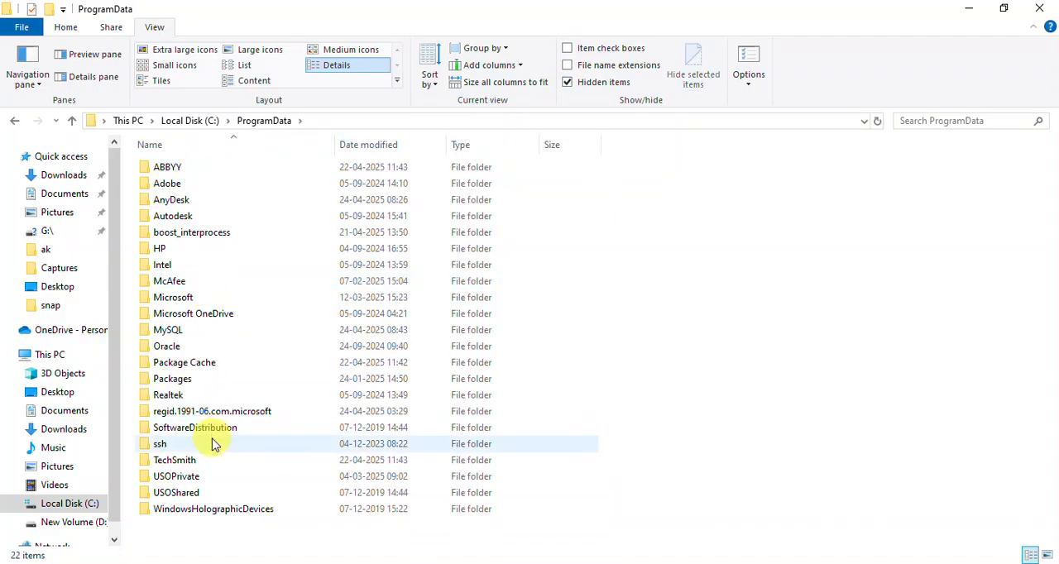
left_click(180, 334)
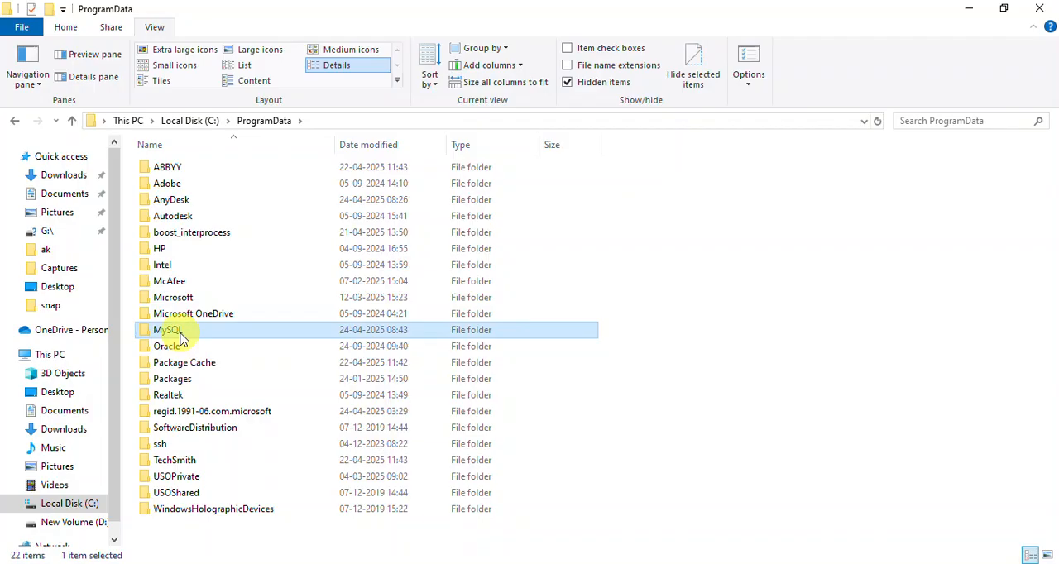
key("Delete")
key("Return")
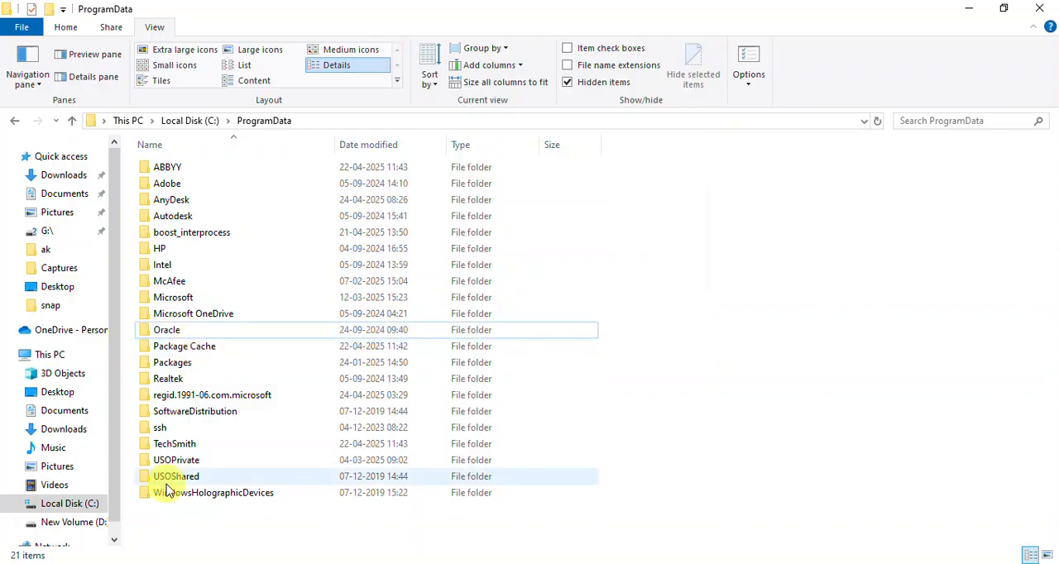
Step: Go to Downloads and open the TpClient_setup folder inside TpClient_setup (6)
left_click(91, 506)
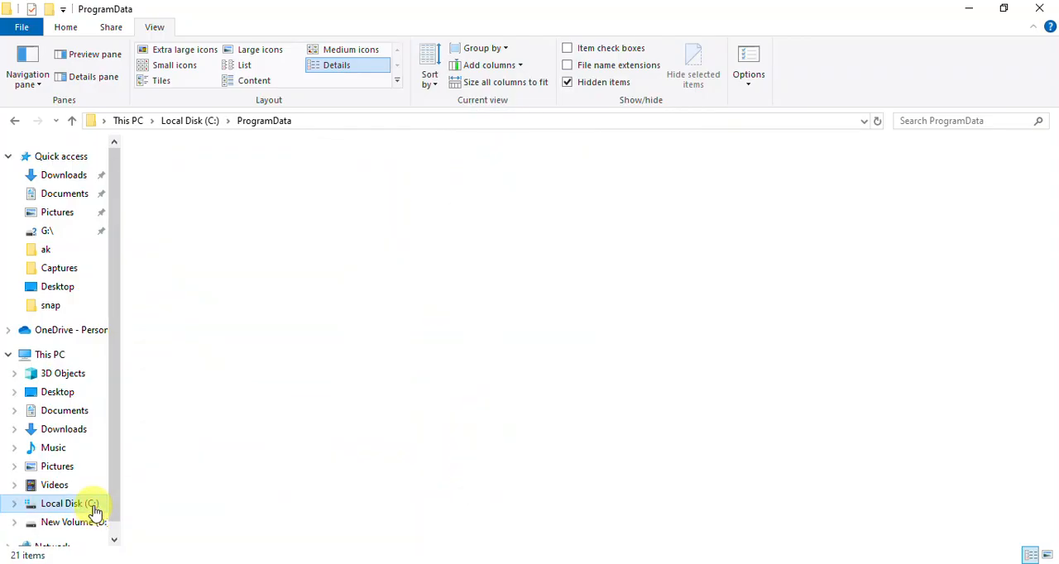
left_click(65, 356)
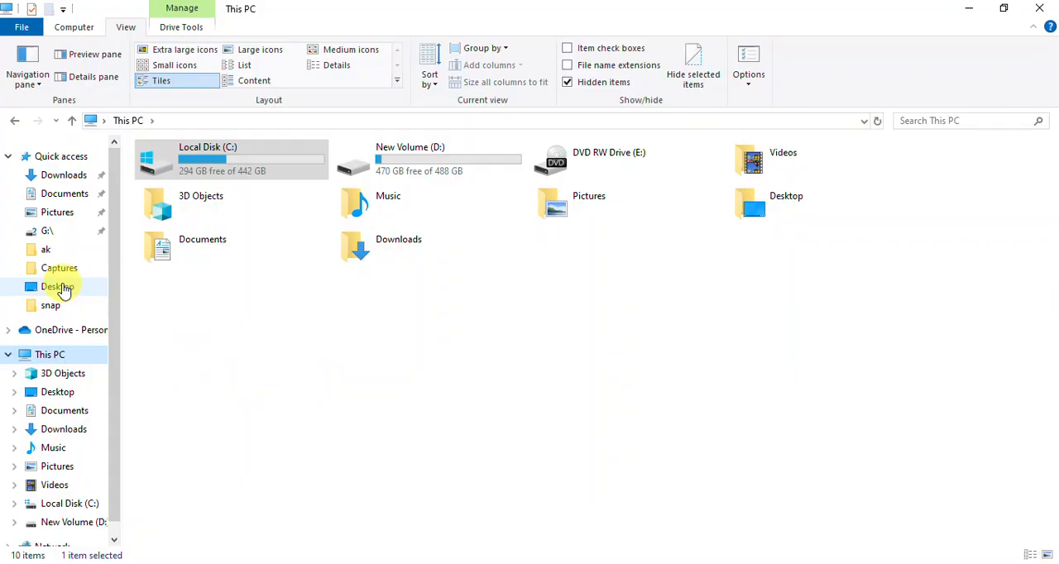
left_click(64, 176)
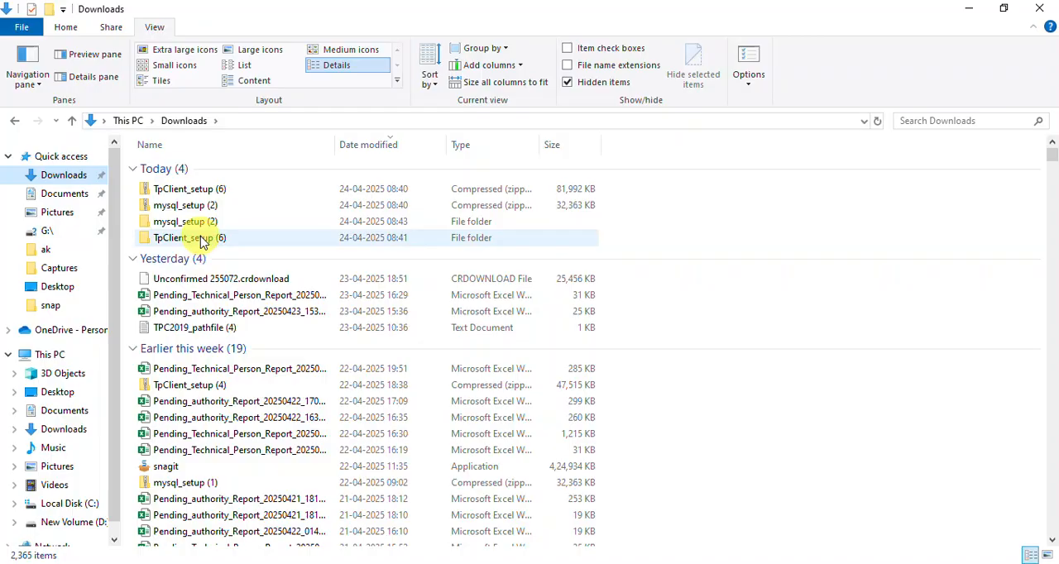
double_click(202, 240)
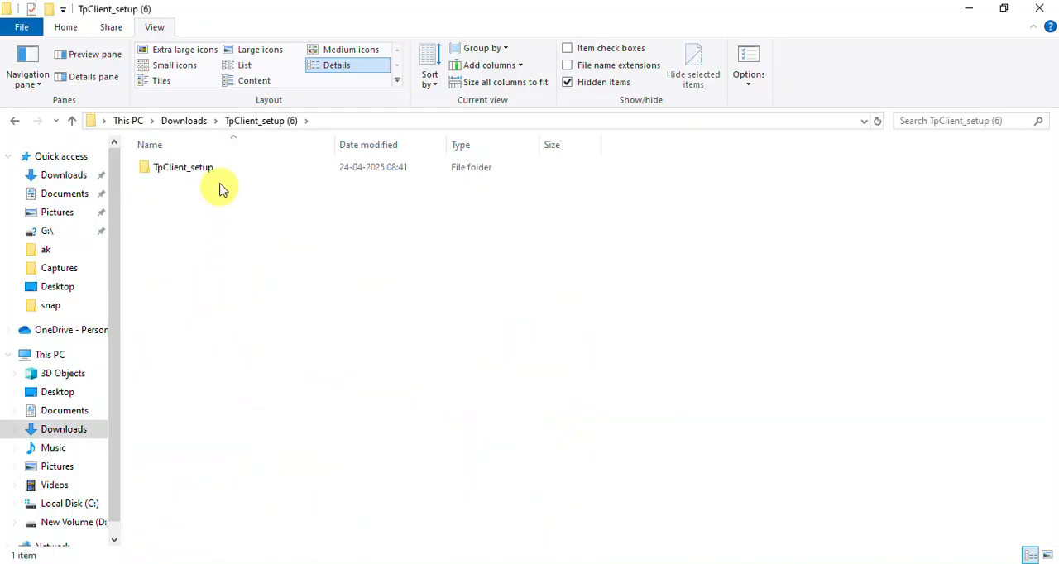
double_click(217, 169)
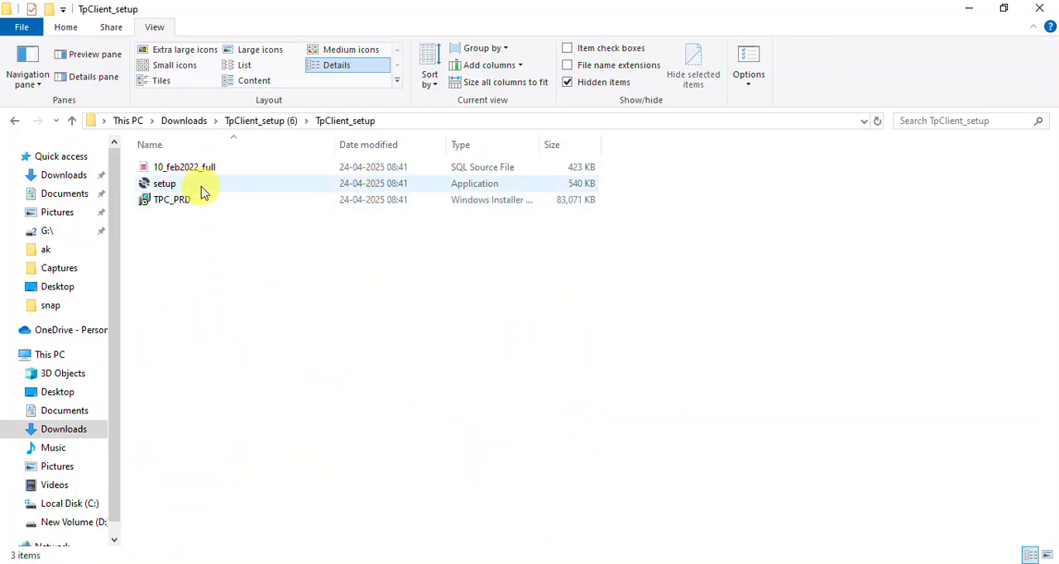